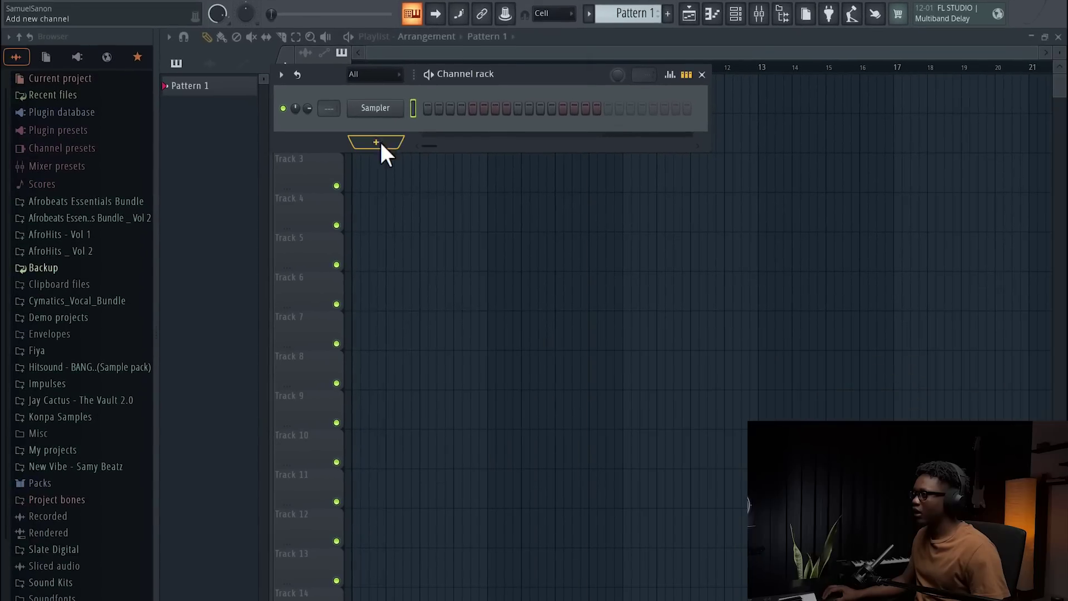
Add a Kontakt 7 channel loaded with the Ilya Efimov Nylon Guitar and set its preset to CLASSIC.
left_click(312, 234)
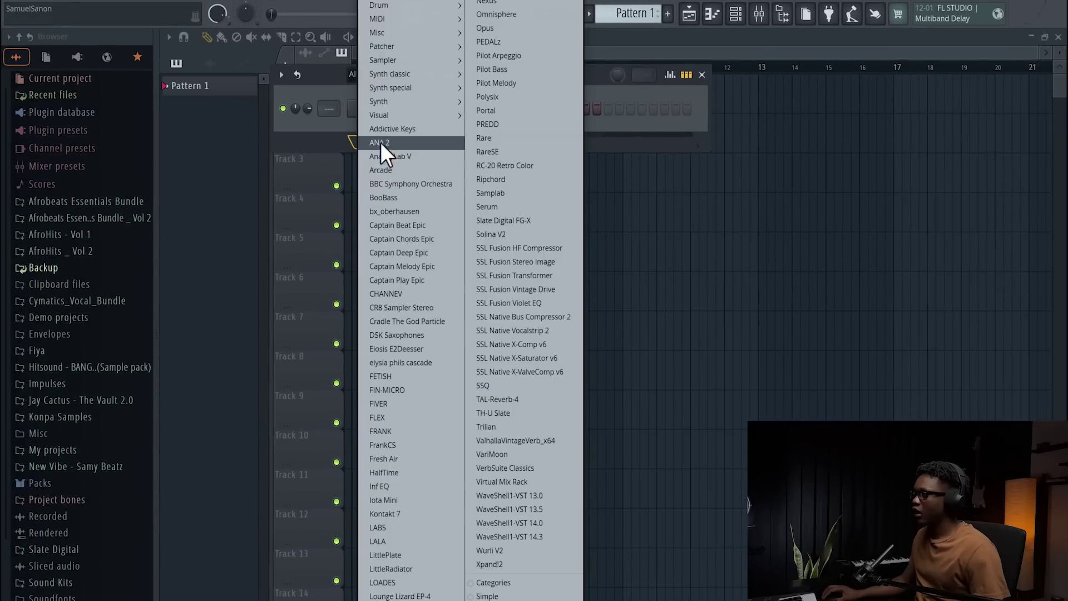
left_click(407, 513)
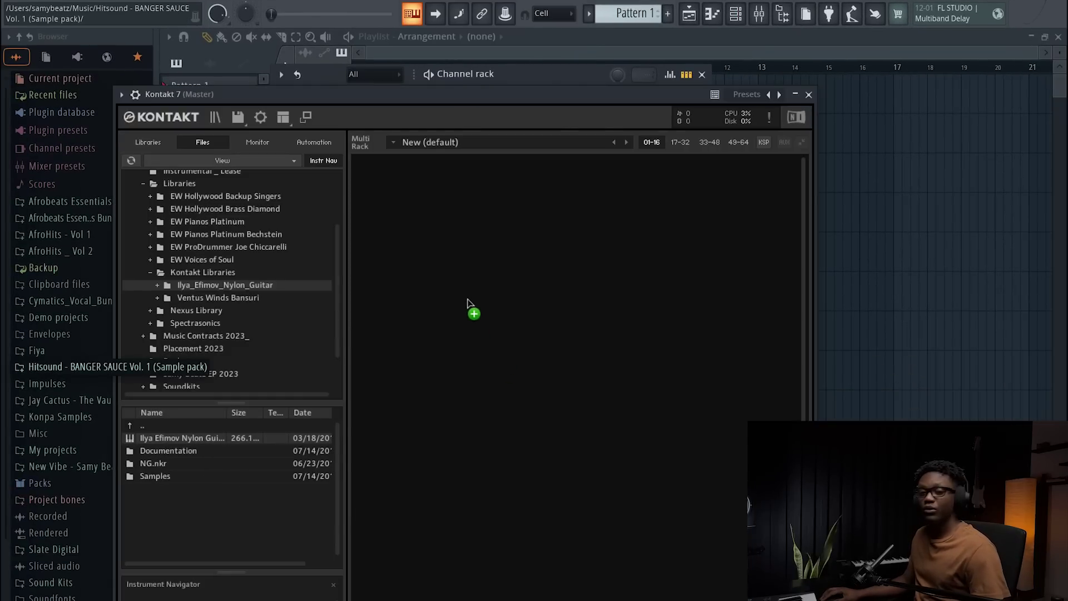
left_click_drag(467, 303, 466, 304)
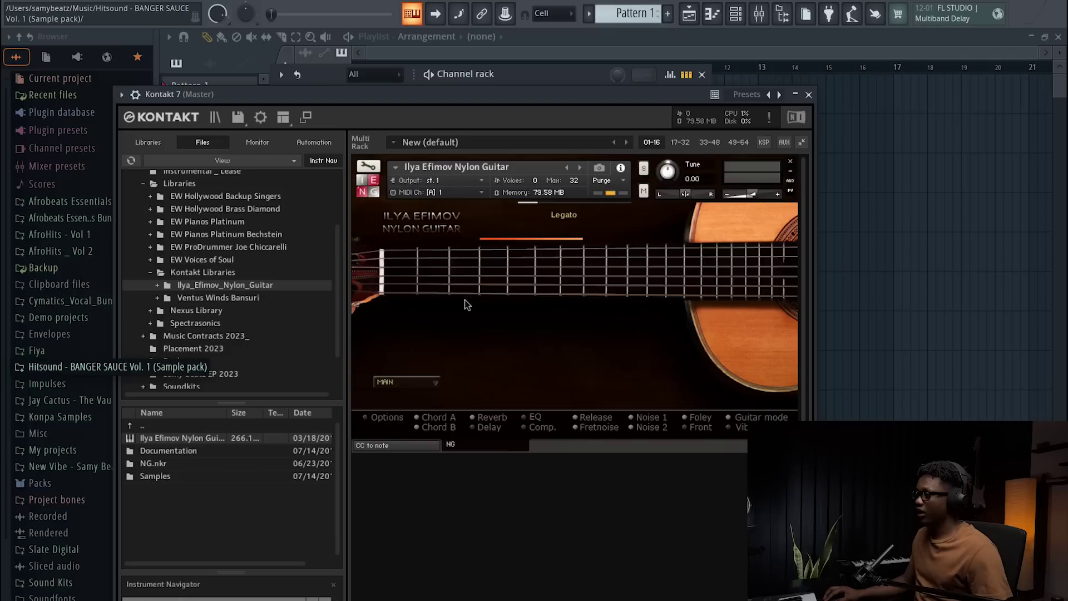
left_click(433, 383)
left_click(414, 444)
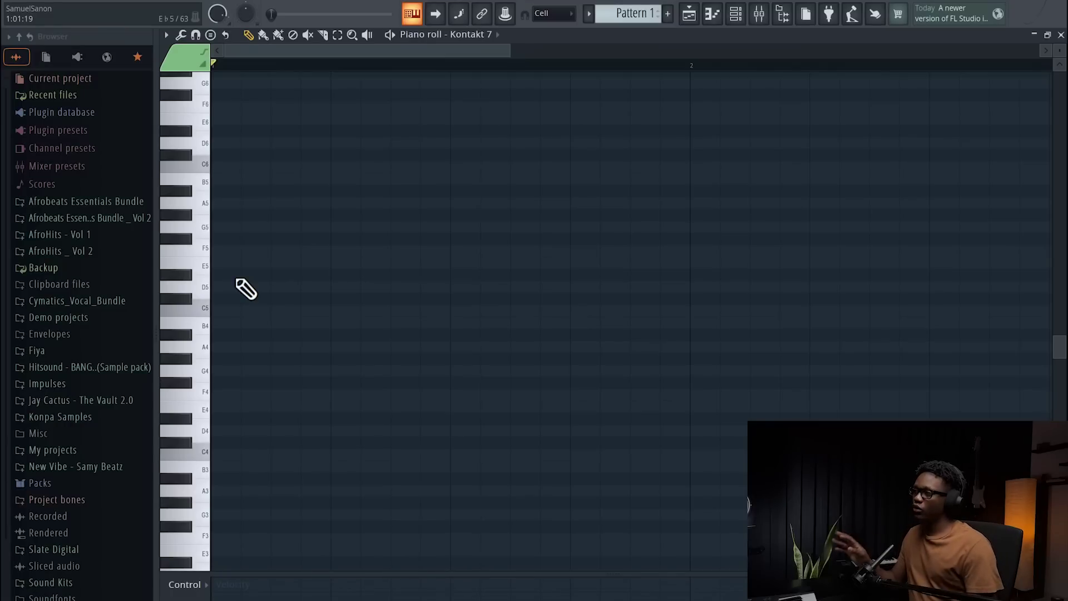
Draw one-beat notes E♭5, A♭5, E♭5 and F5 on beats 1 and 3 of bars 1 and 2.
left_click(240, 281)
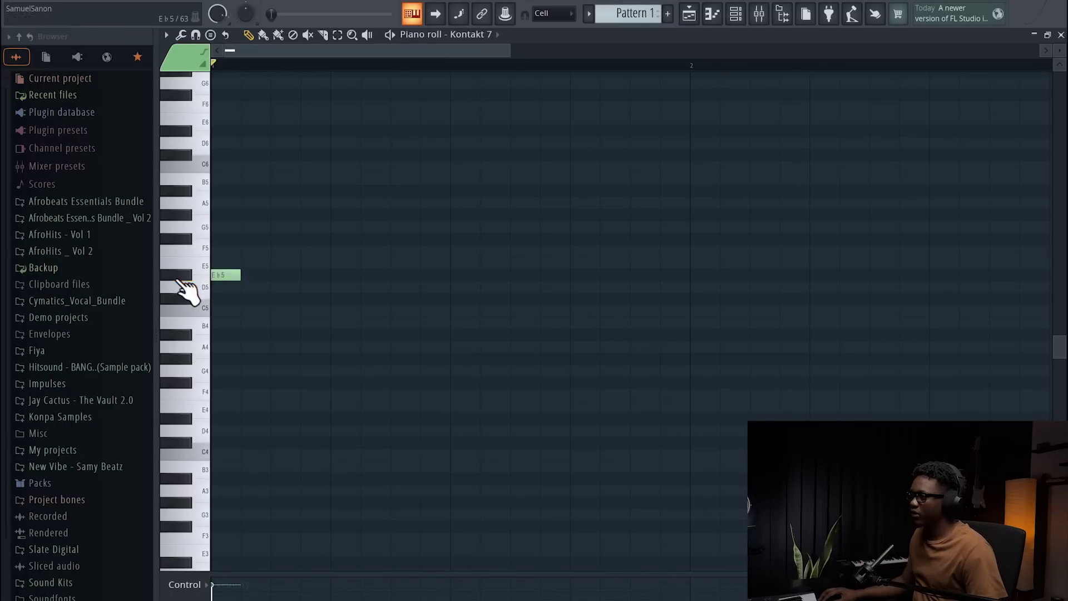
left_click_drag(239, 275, 322, 274)
key("space")
key("space")
left_click(452, 216)
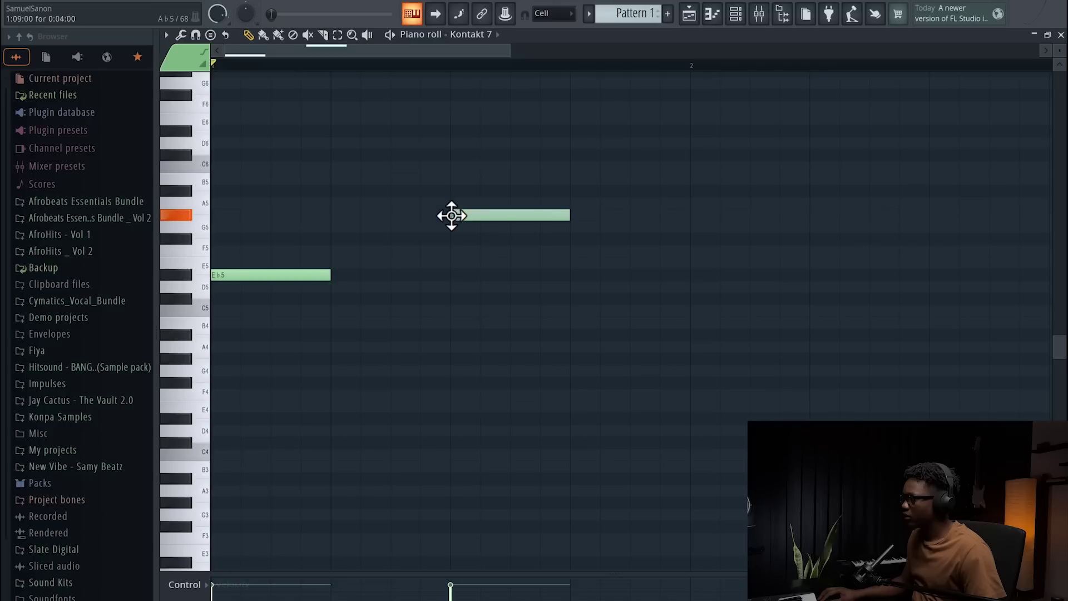
left_click(691, 275)
left_click(933, 251)
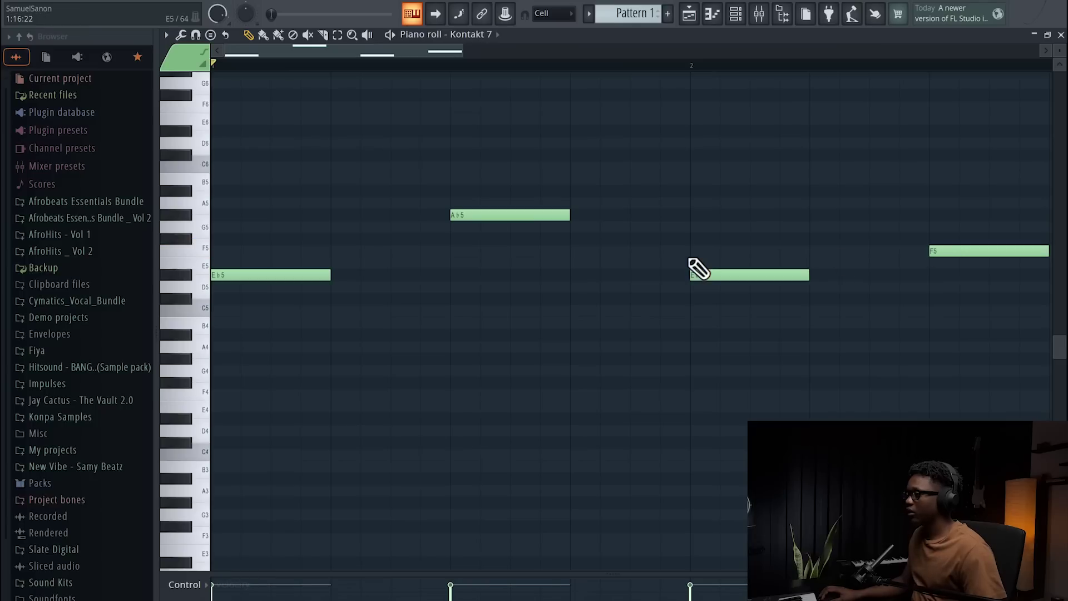
Add a one-step B♭5 note on step 2 of bar 1 above the first bass note and play the pattern.
scroll(696, 268, "up", 3)
left_click(274, 321)
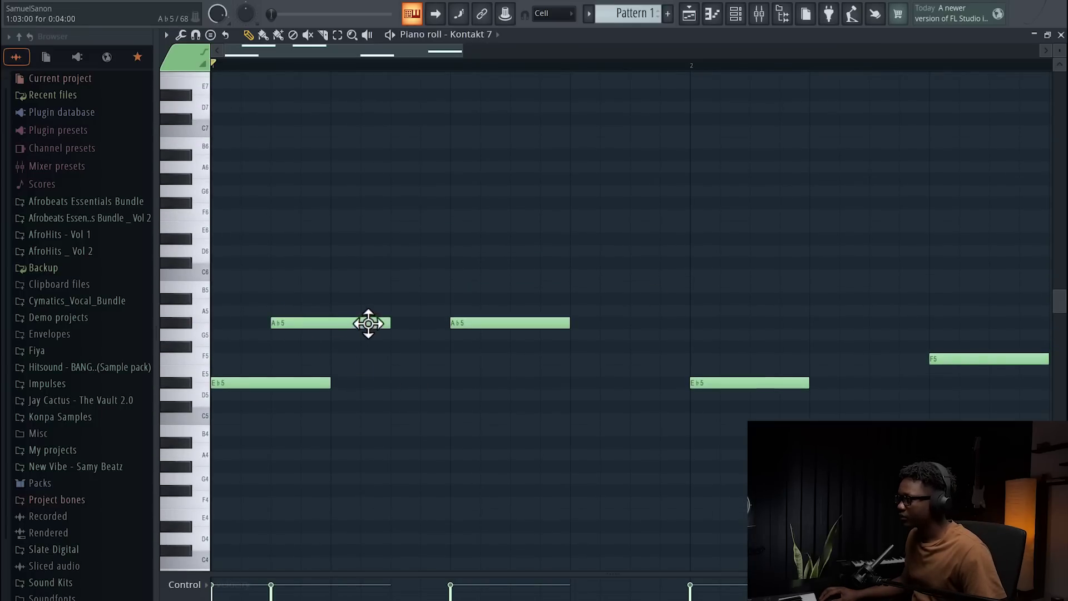
left_click_drag(241, 319, 255, 293)
left_click(225, 598)
key("space")
key("space")
key("space")
key("space")
key("space")
key("space")
key("space")
key("space")
left_click_drag(462, 51, 345, 117)
key("space")
key("space")
key("space")
key("space")
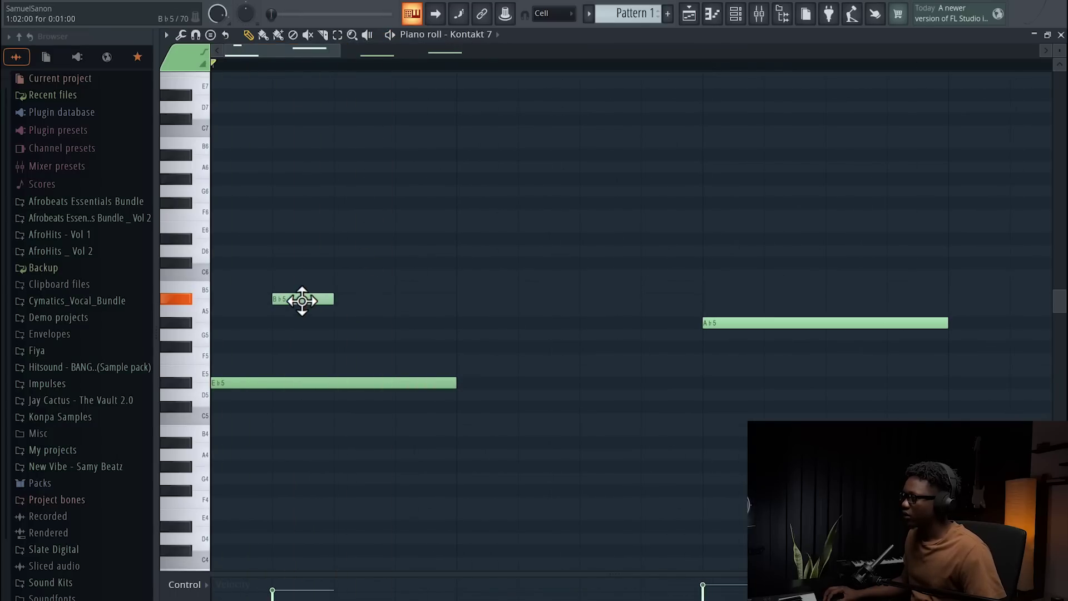
Transpose all the notes down one octave and play the result.
key("ctrl+Down")
key("space")
key("space")
Add one-step notes G5 and A♭5 on steps 3 and 4 of bar 1 and play them back.
scroll(341, 280, "down", 5)
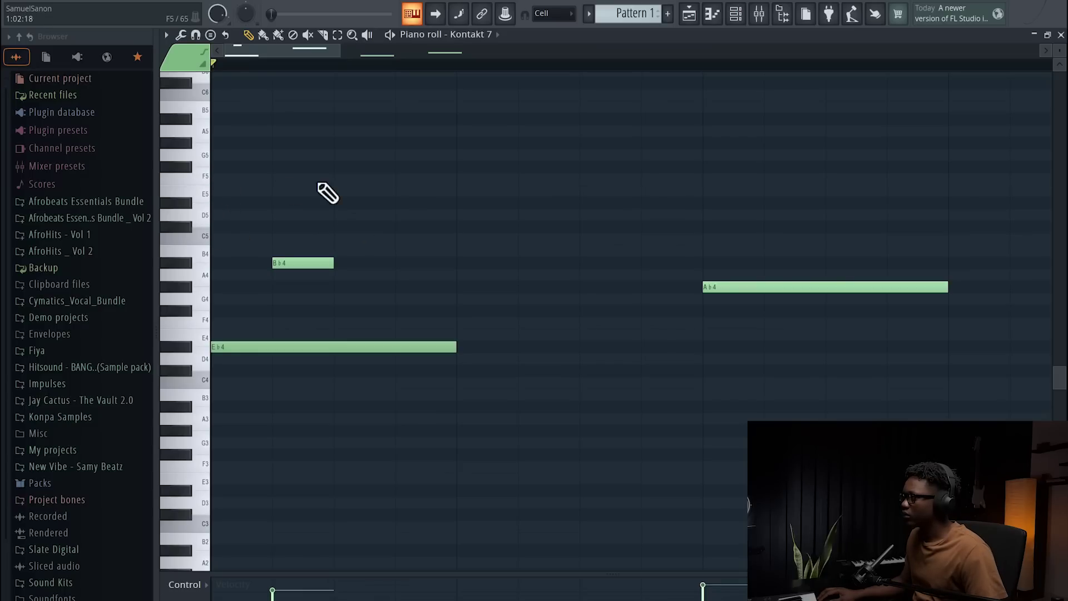
left_click(341, 178)
left_click(411, 156)
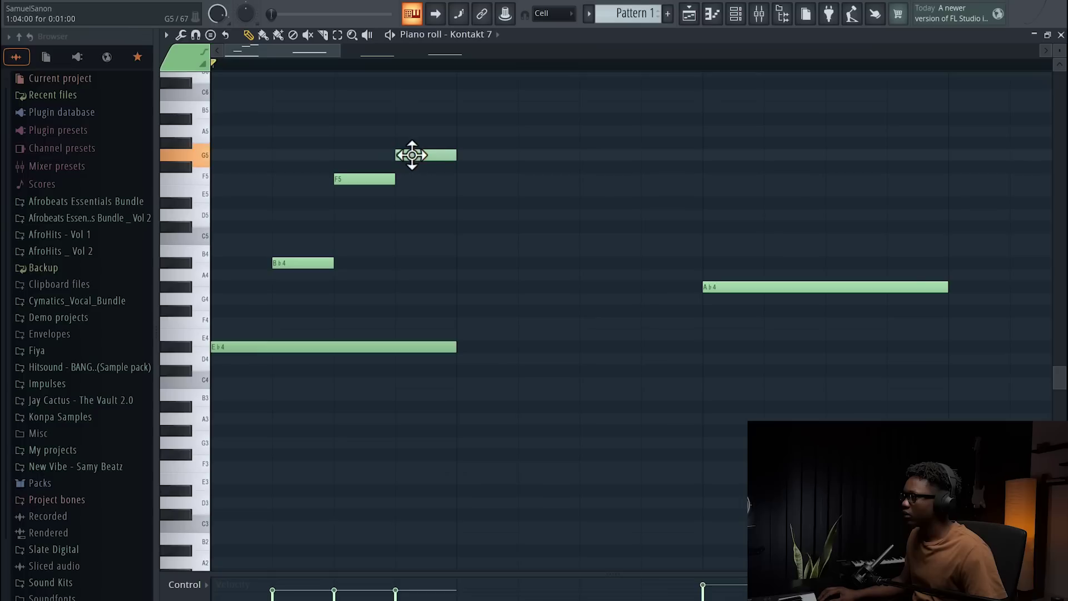
left_click_drag(410, 155, 412, 143)
left_click_drag(365, 177, 368, 151)
key("space")
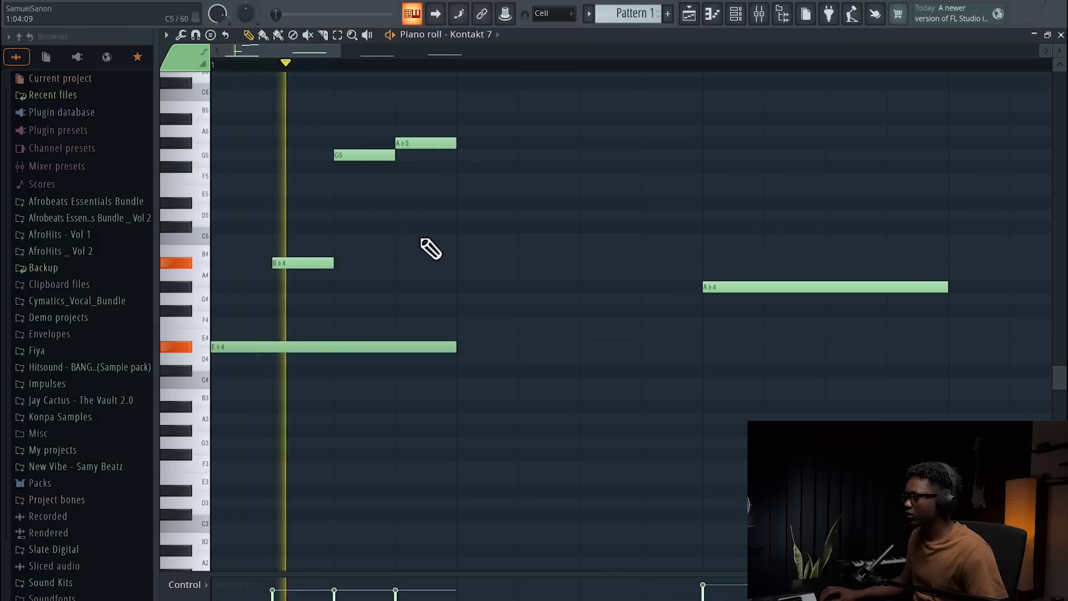
key("space")
Lower the upper notes on steps 3 and 4 to F5 and G♭5, comparing the sound before and after.
scroll(408, 195, "up", 3)
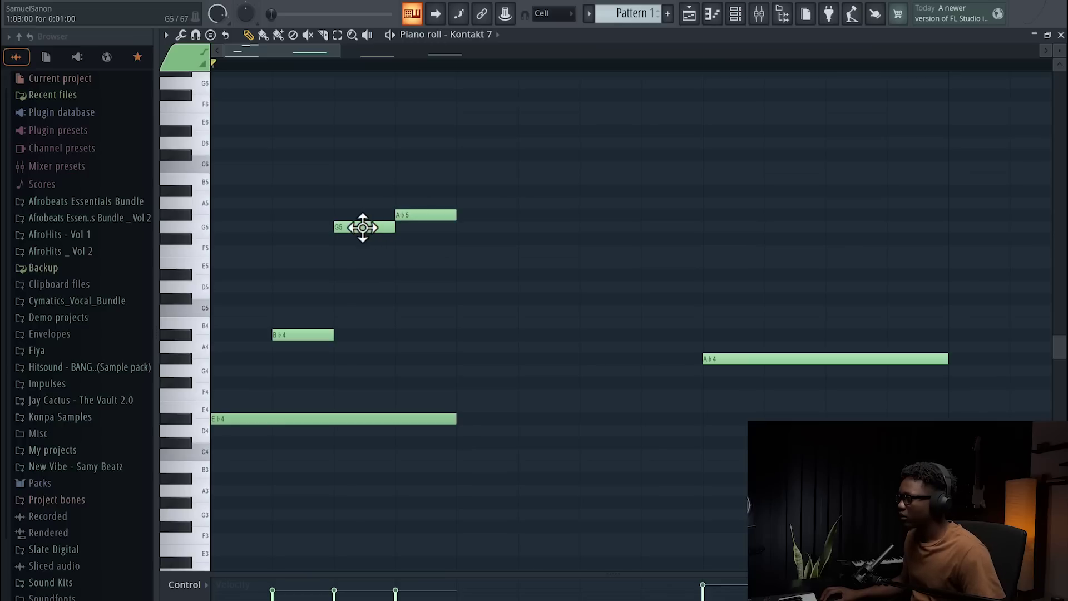
key("space")
key("space")
left_click_drag(363, 236, 362, 259)
left_click_drag(405, 210, 410, 243)
key("space")
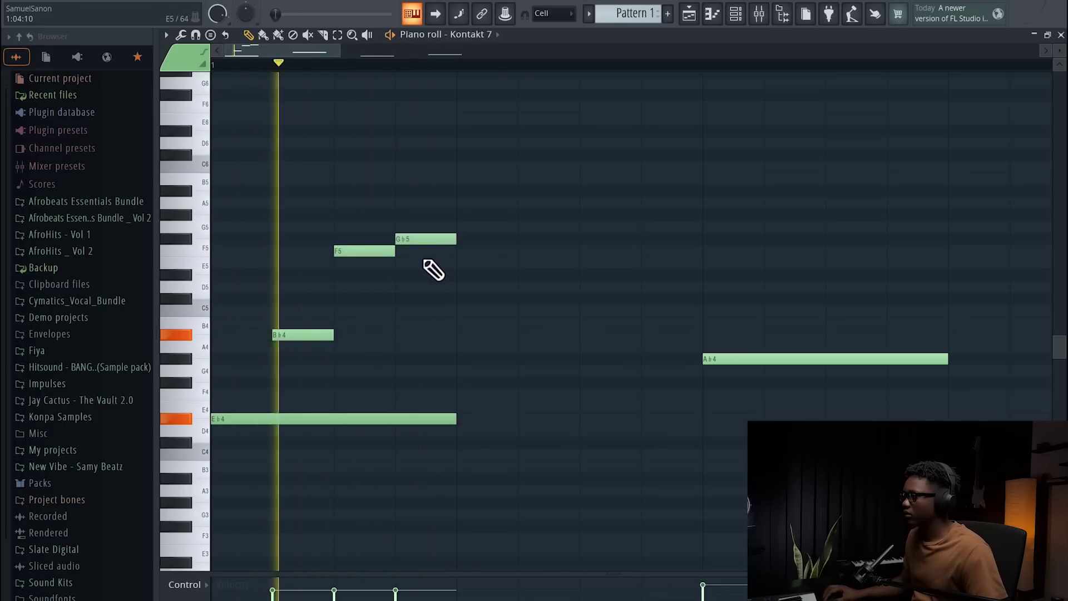
Nudge the F5 and G♭5 notes slightly late off the grid and play the pattern.
key("space")
left_click_drag(339, 53, 480, 101)
key("space")
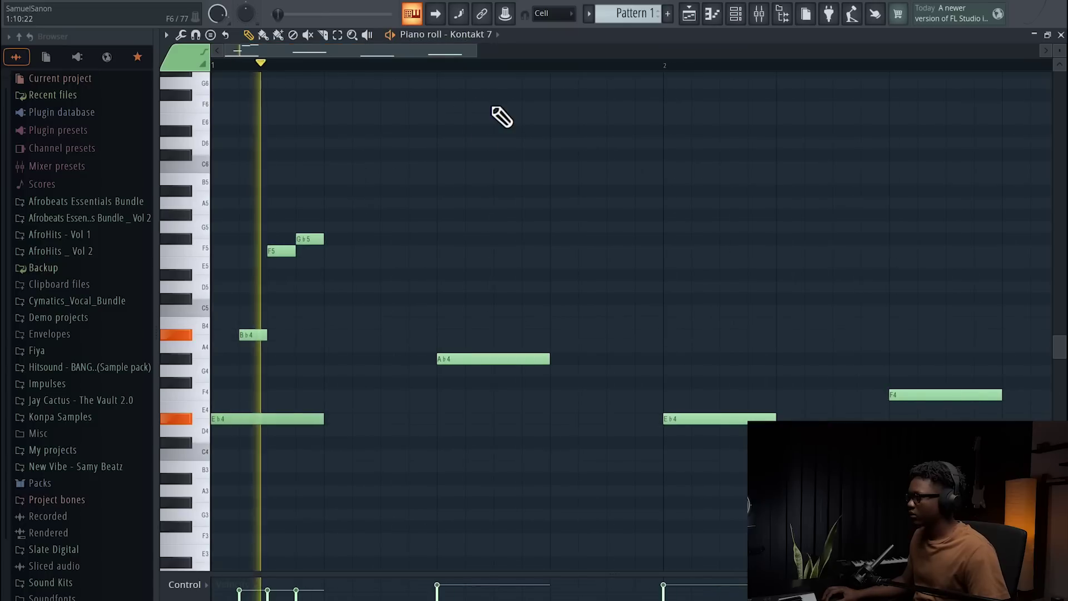
key("space")
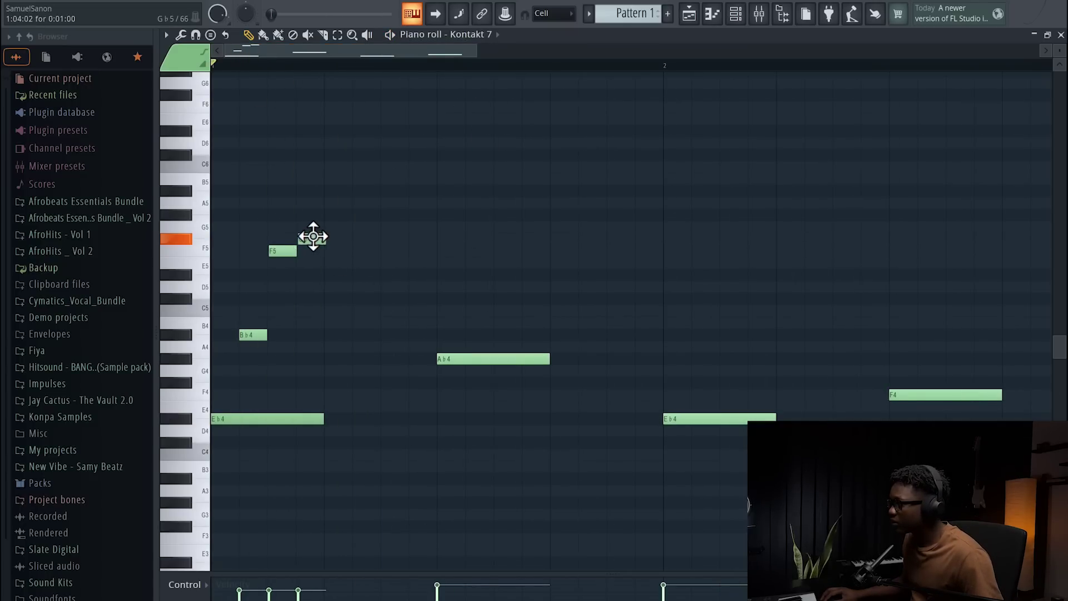
key("space")
Add an E♭5 note on step 10 above the A♭4 bass note, shorten it to one step, and play it back.
key("space")
left_click(456, 364)
left_click_drag(502, 296, 501, 268)
key("space")
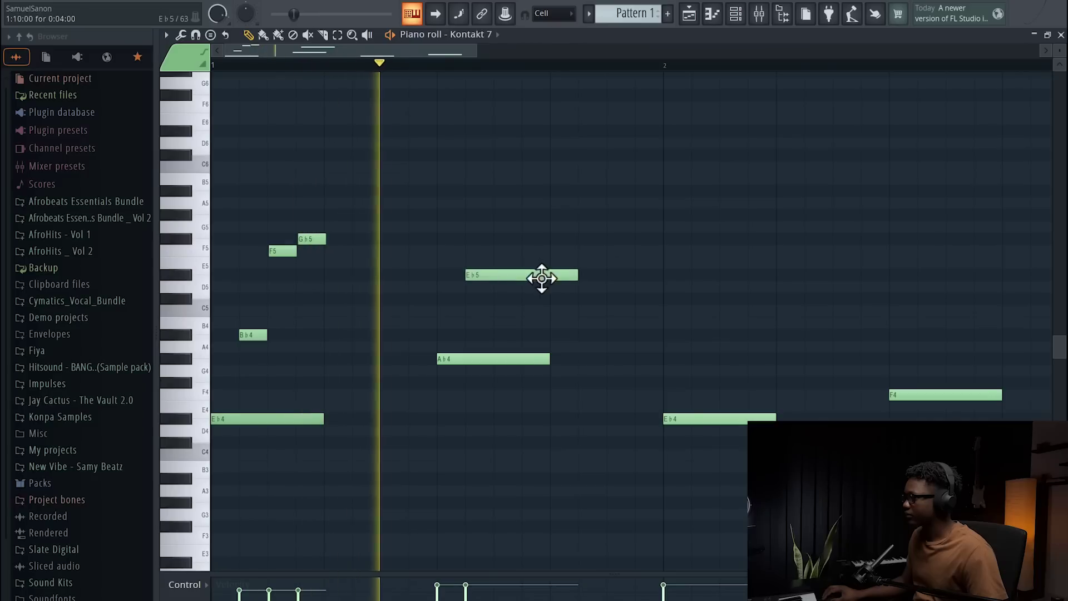
key("space")
left_click_drag(566, 275, 505, 291)
key("space")
Lower the A♭4 bass note's velocity to about 61%, reduce the E♭5 note's velocity slightly, and play back.
key("space")
left_click_drag(437, 586, 437, 600)
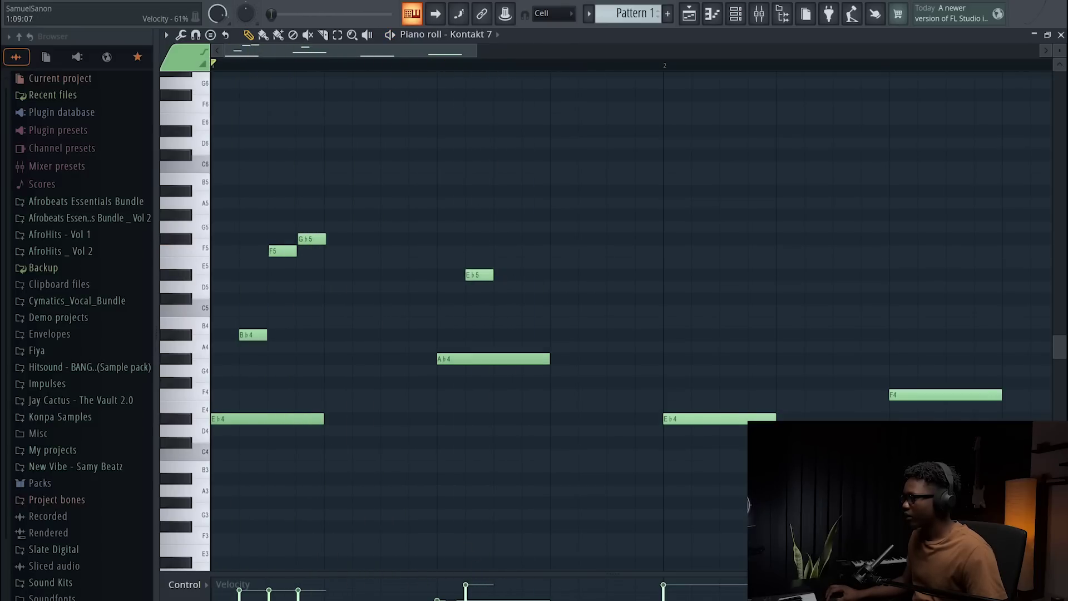
key("space")
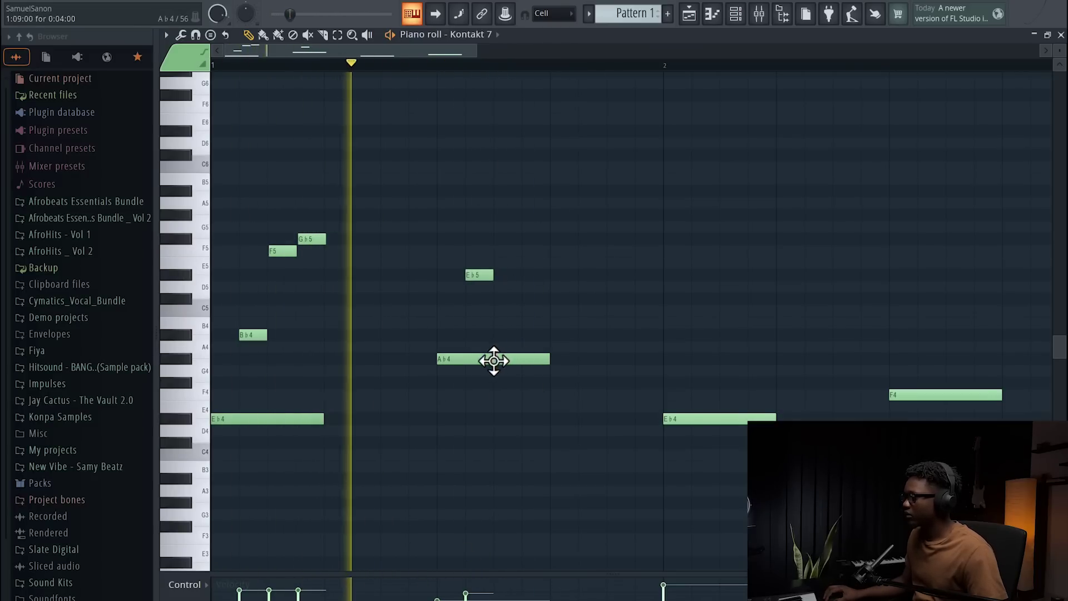
scroll(515, 315, "up", 3)
key("space")
Add one-step notes A5 and B5 on steps 11 and 12 of bar 1 and play them back.
left_click(499, 250)
left_click_drag(503, 251, 507, 225)
left_click(525, 214)
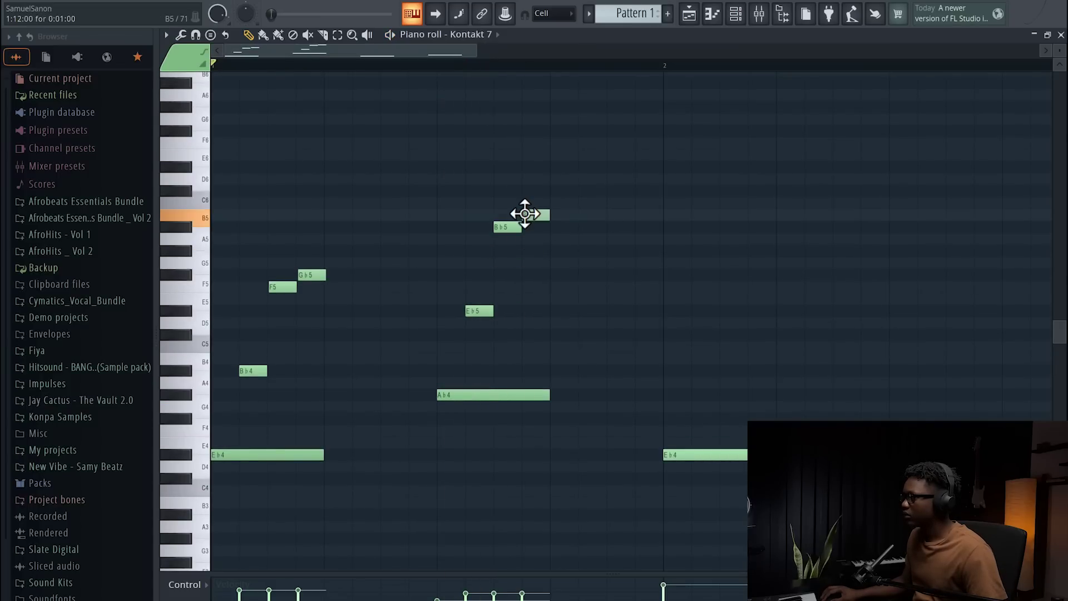
right_click(506, 227)
key("space")
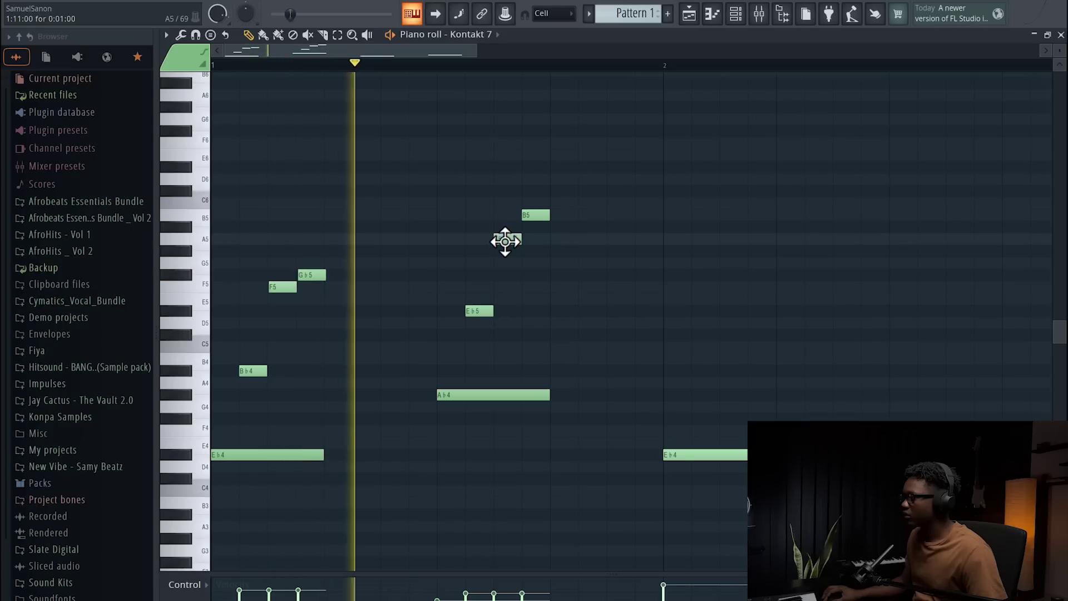
Lower the step 11 note to A♭5, nudge it and the E♭5 slightly late, and play the phrase.
left_click_drag(508, 241, 508, 251)
key("space")
left_click(511, 253)
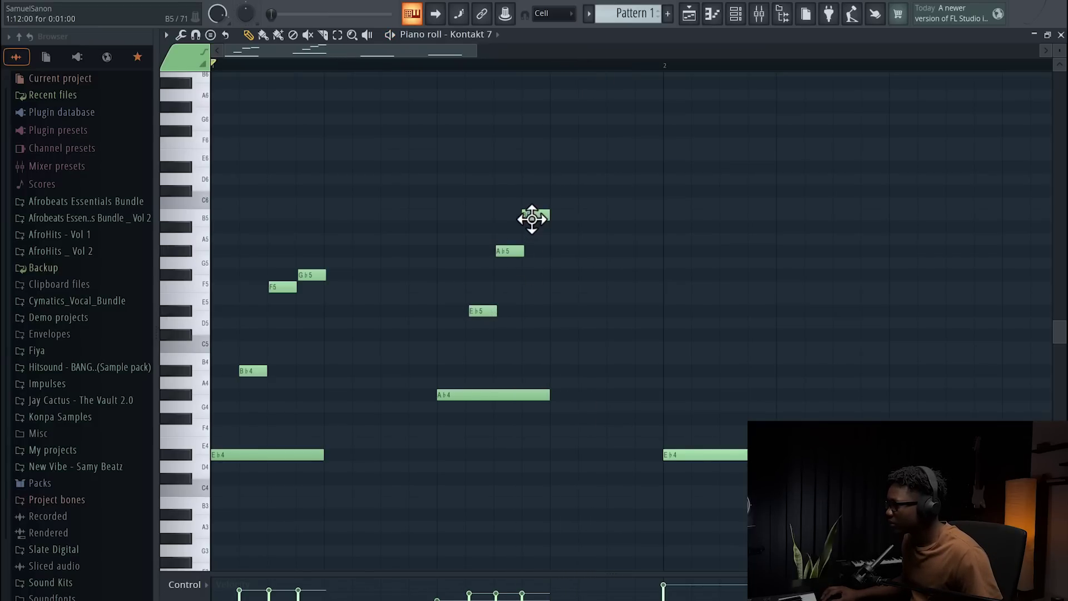
key("space")
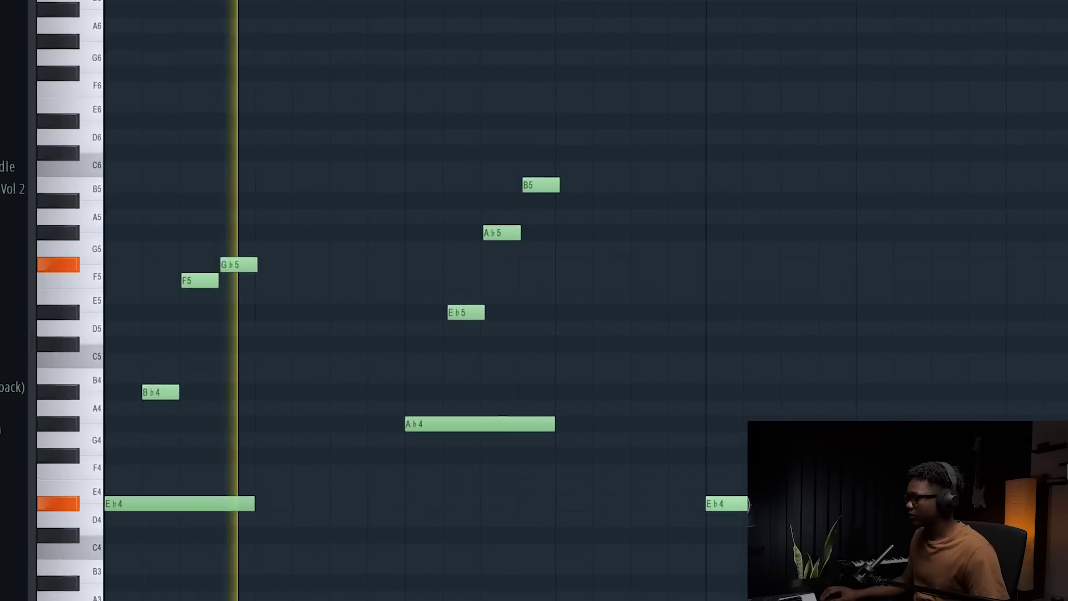
key("space")
Copy the B♭4, F5 and G♭5 run over both bass notes of bar 2 and raise the last note to A♭5.
left_click_drag(325, 440, 67, 239)
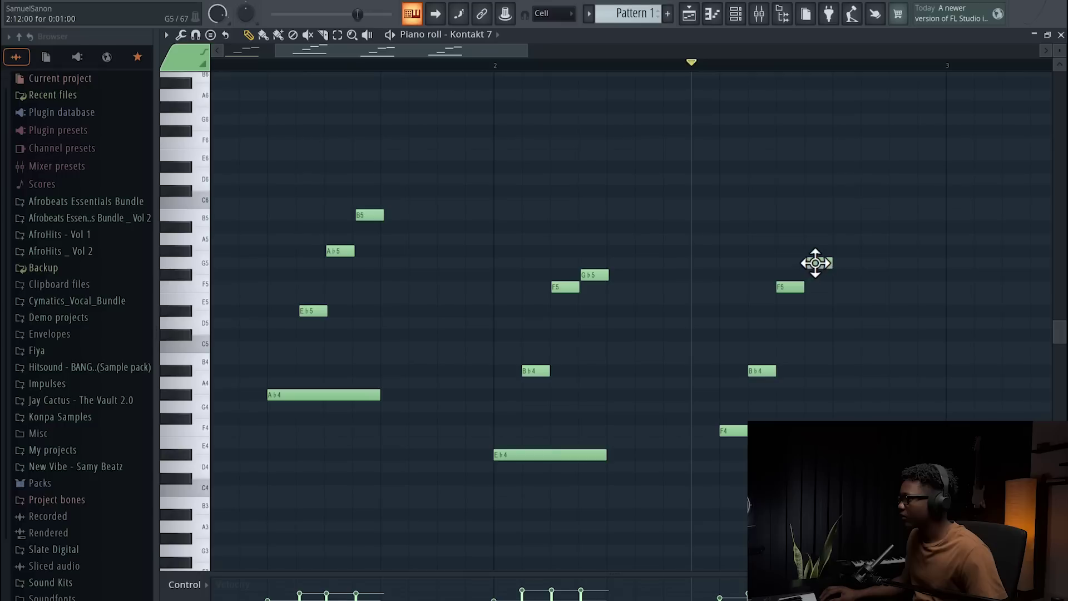
mouse_move(816, 262)
left_mouse_down()
mouse_move(816, 215)
mouse_move(816, 255)
left_mouse_up()
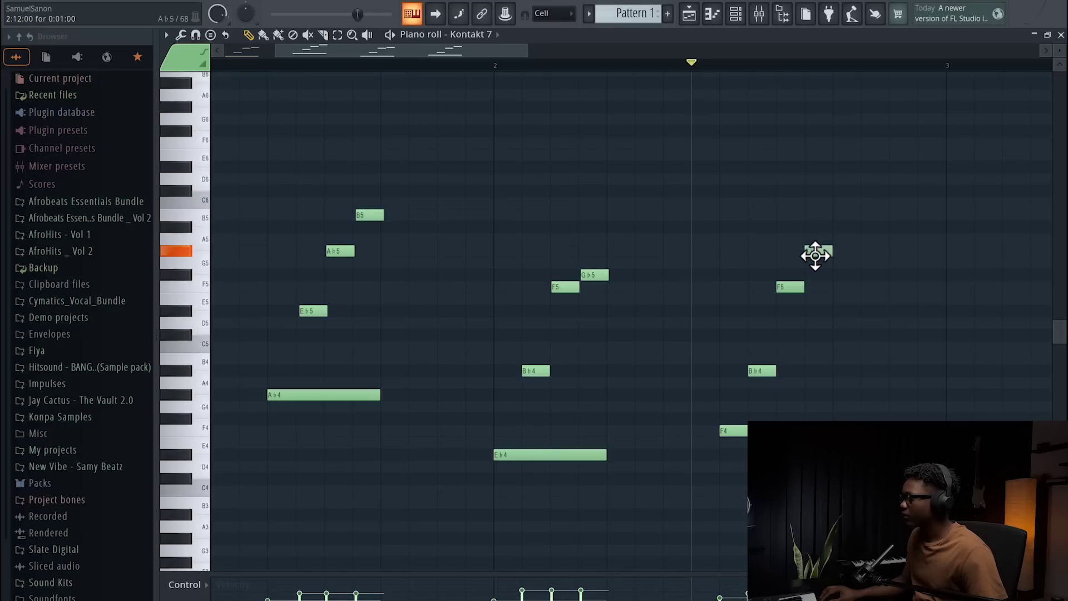
key("space")
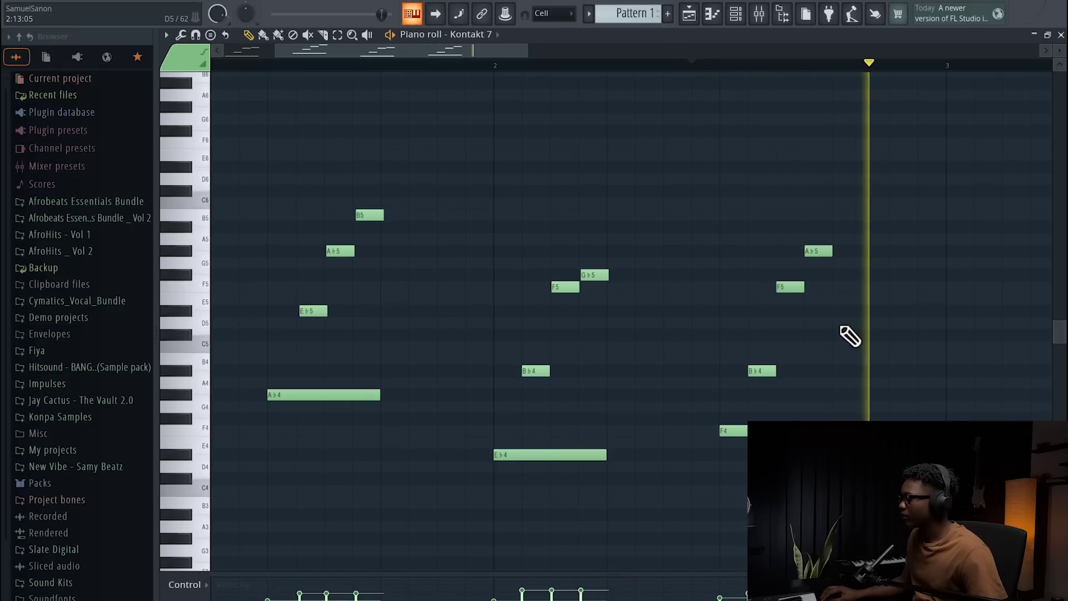
Nudge the final B♭4, F5 and A♭5 notes in bar 2 slightly late off the grid.
left_click_drag(761, 371, 763, 371)
left_click_drag(788, 288, 789, 287)
left_click_drag(816, 252, 819, 251)
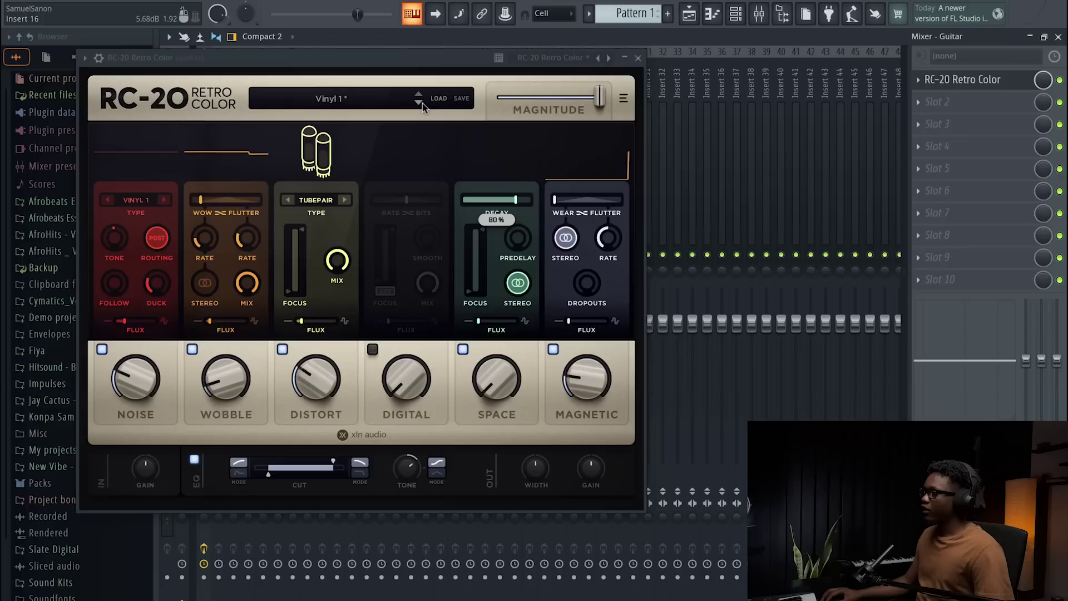
In RC-20 Retro Color on the Guitar mixer track, choose the Vinyl 2 preset, disable Noise and set Wobble to 5%.
left_click(420, 103)
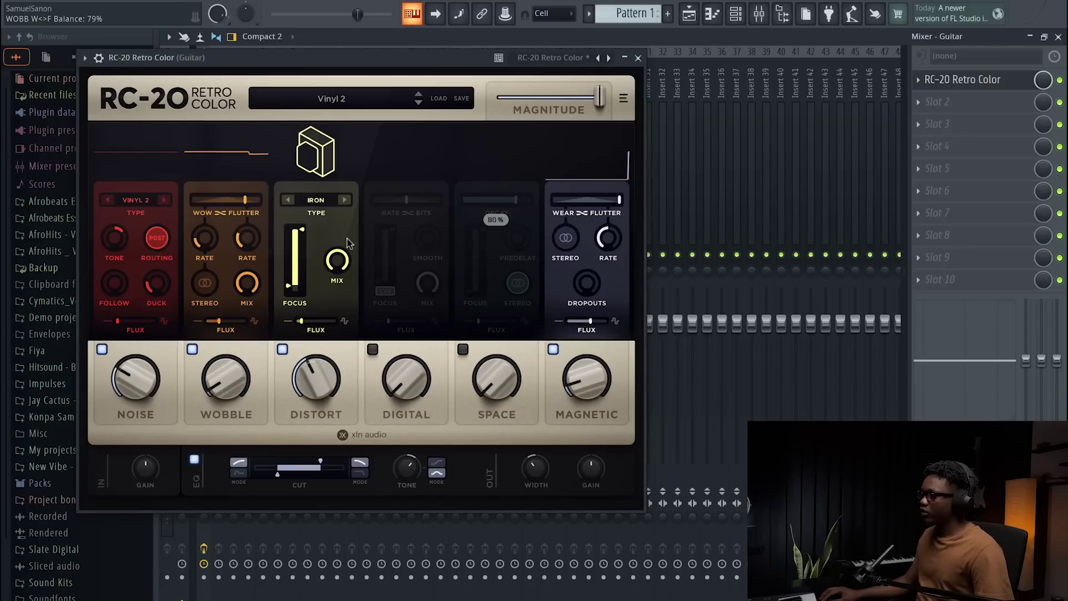
left_click(101, 348)
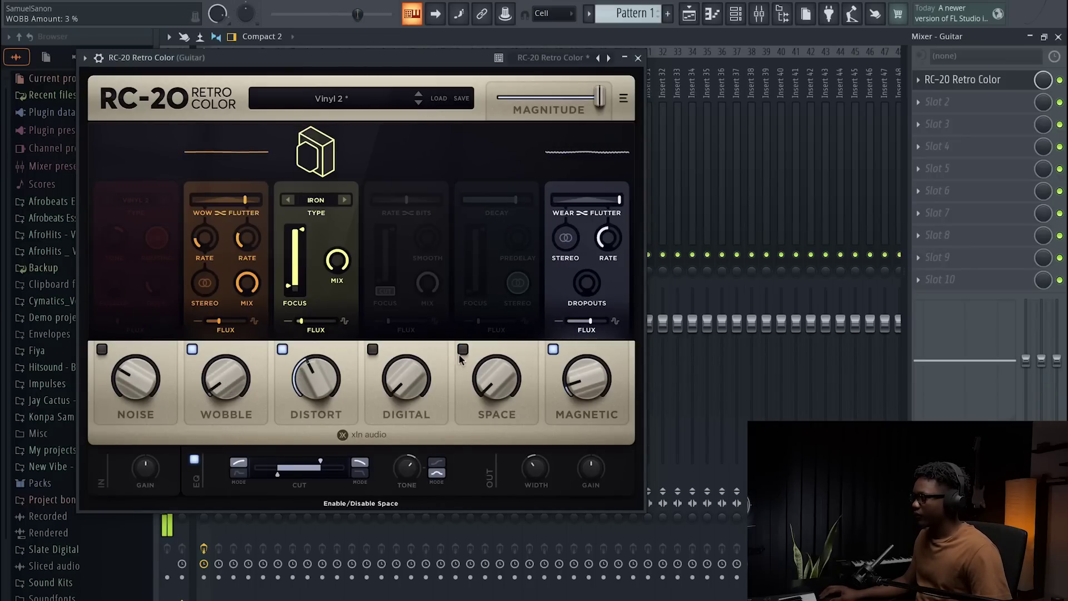
scroll(239, 379, "up", 3)
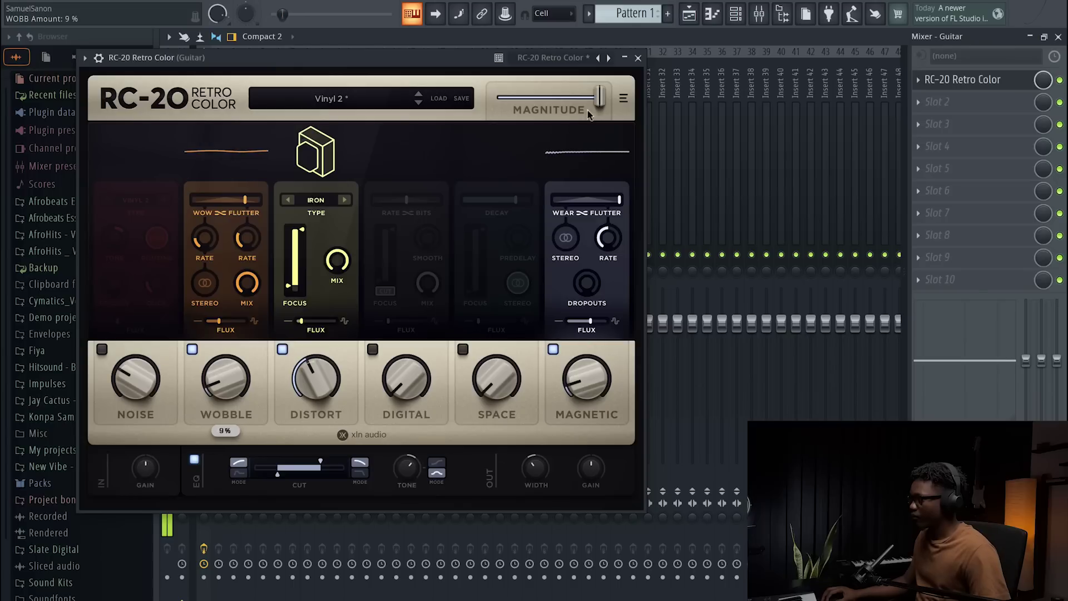
left_click(638, 58)
Enable the Space module in the Guitar track's RC-20 Retro Color at 12%, and close the plugin and mixer.
left_click(950, 82)
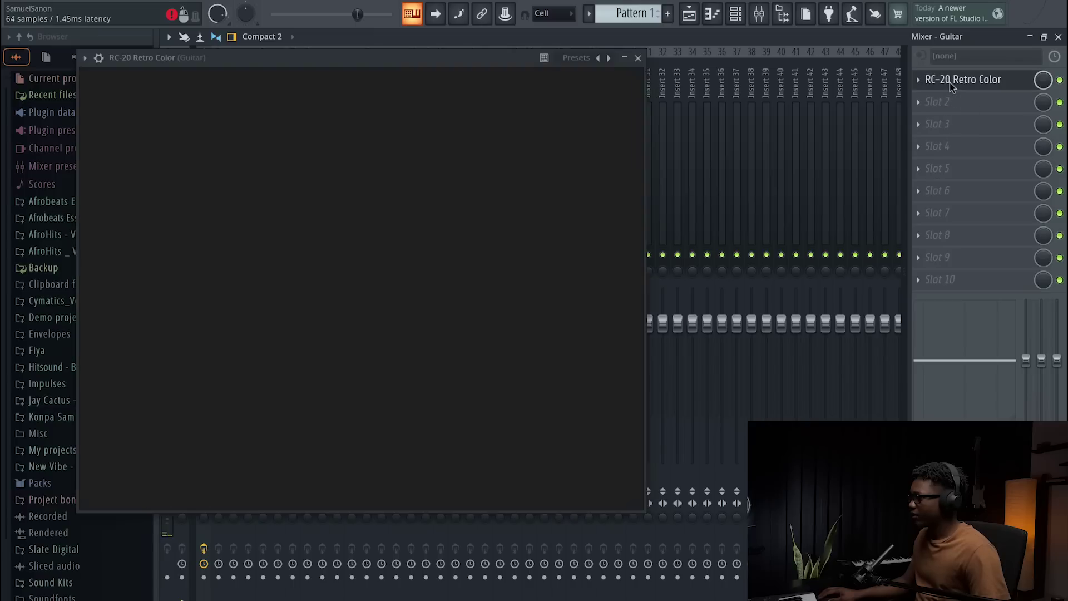
mouse_move(501, 373)
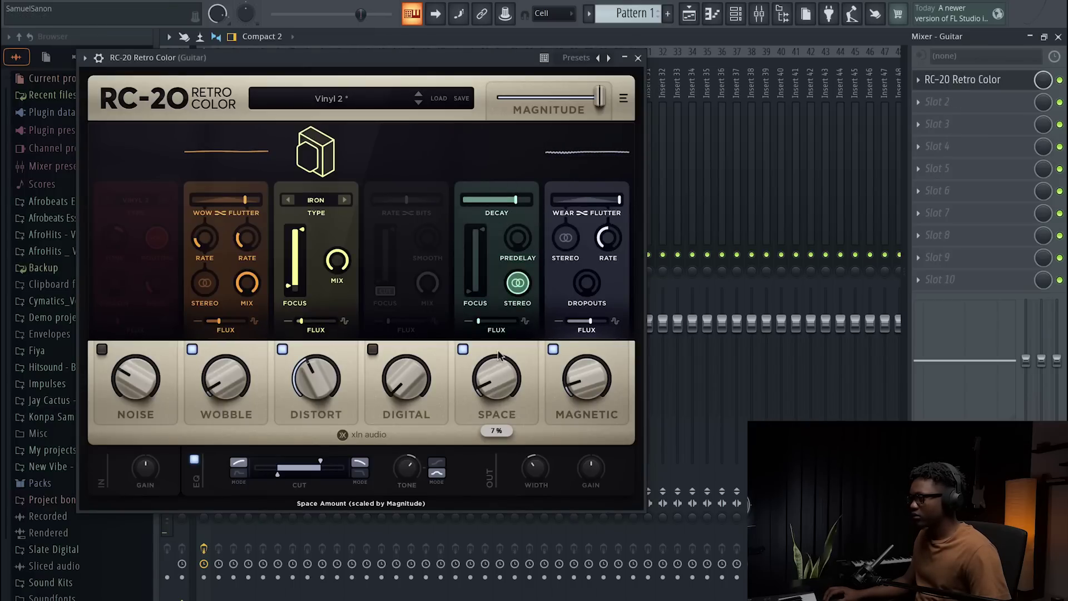
left_click_drag(507, 380, 497, 373)
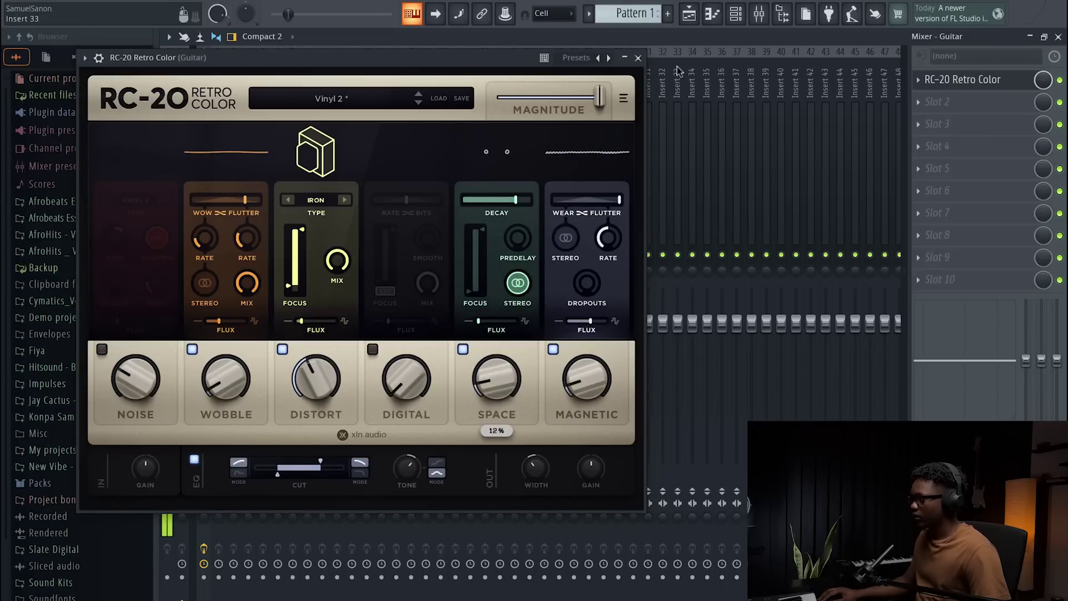
left_click(638, 57)
left_click(1059, 36)
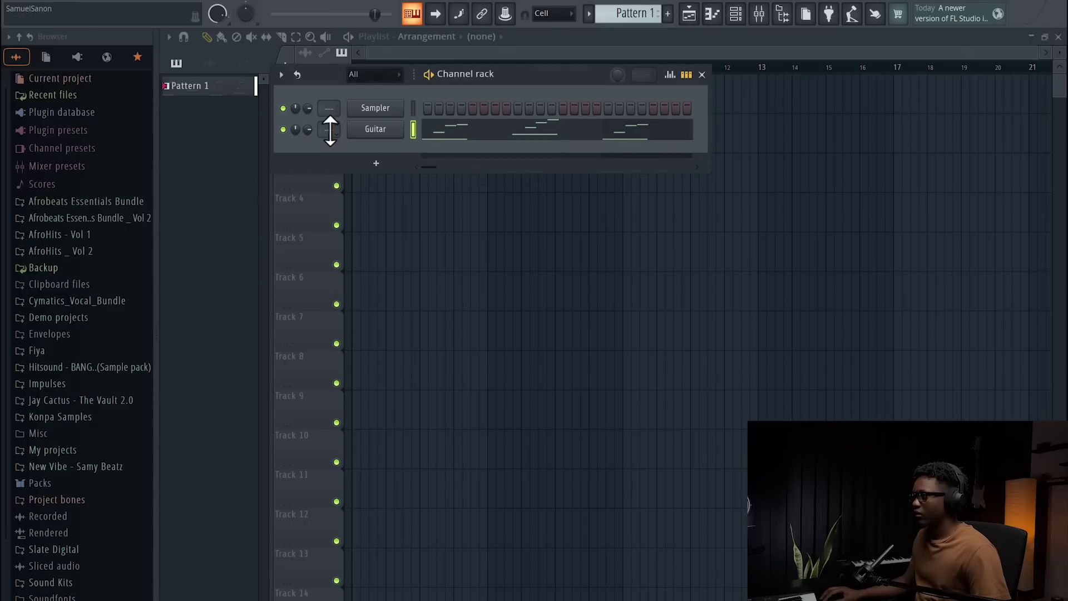
Route the Guitar channel to mixer track 1 and clone the channel.
left_click_drag(331, 131, 332, 126)
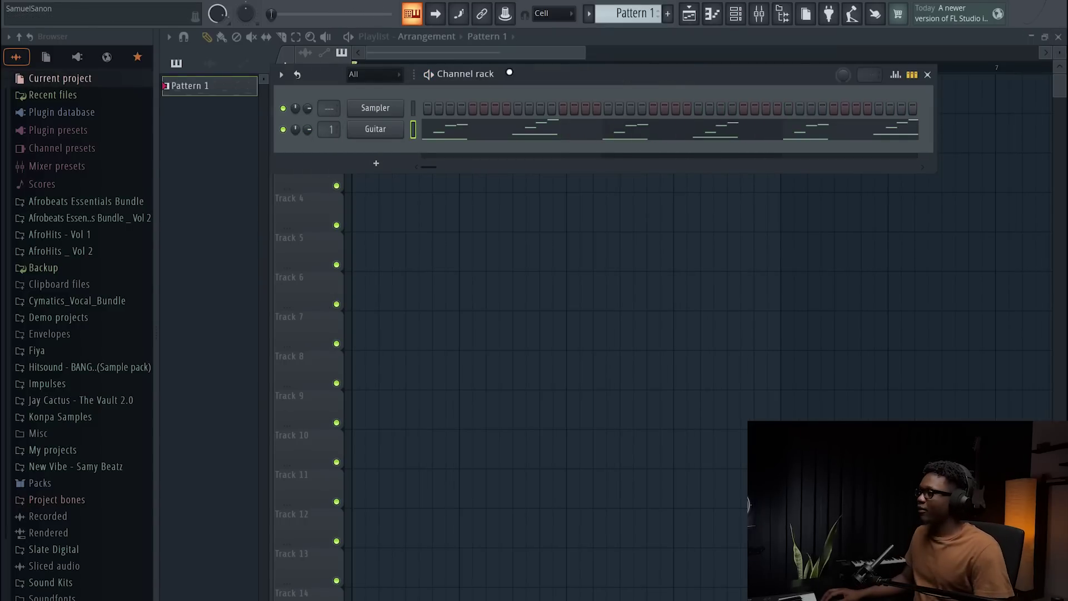
right_click(378, 132)
left_click(429, 265)
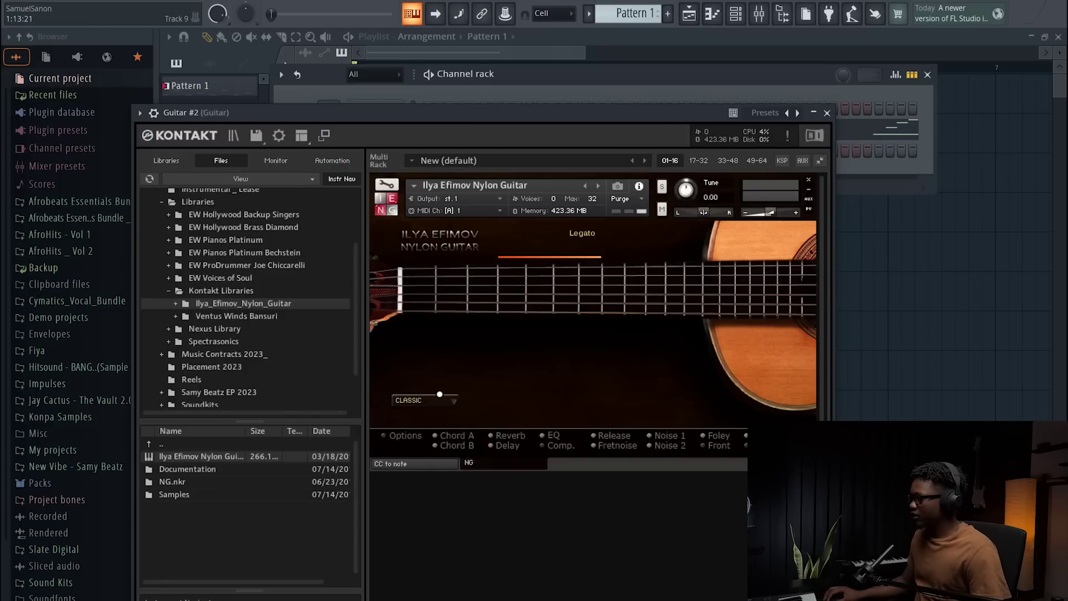
Switch the cloned guitar's Kontakt preset to SPANISH.
left_click(428, 400)
left_click(414, 482)
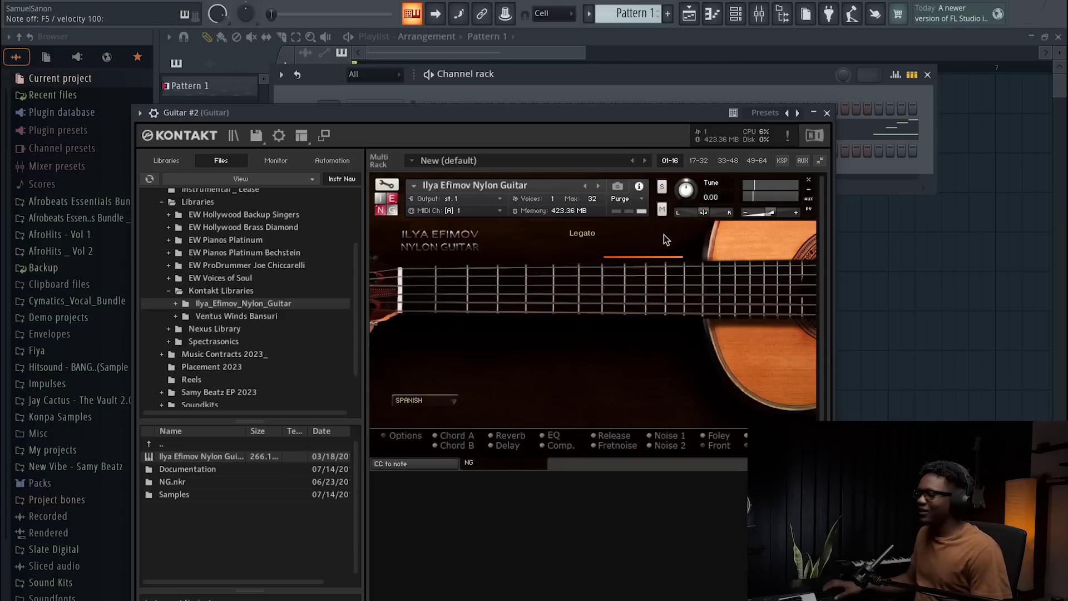
Close Kontakt, open the Guitar #2 channel's piano roll and place a Db6 note followed by an Eb6 early in bar 1.
left_click(828, 113)
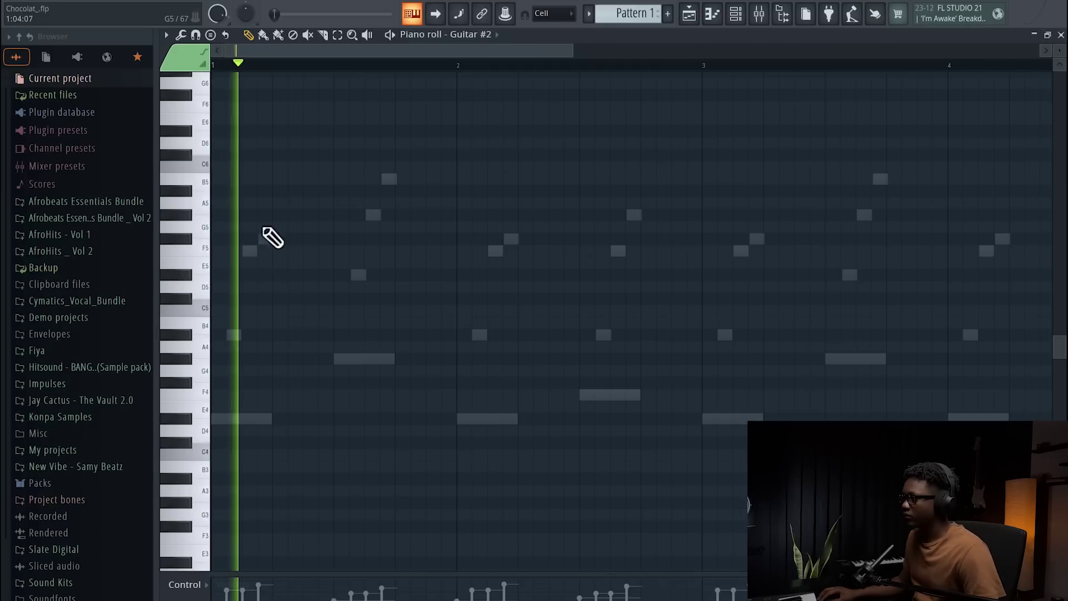
left_click(191, 218)
scroll(215, 220, "up", 2)
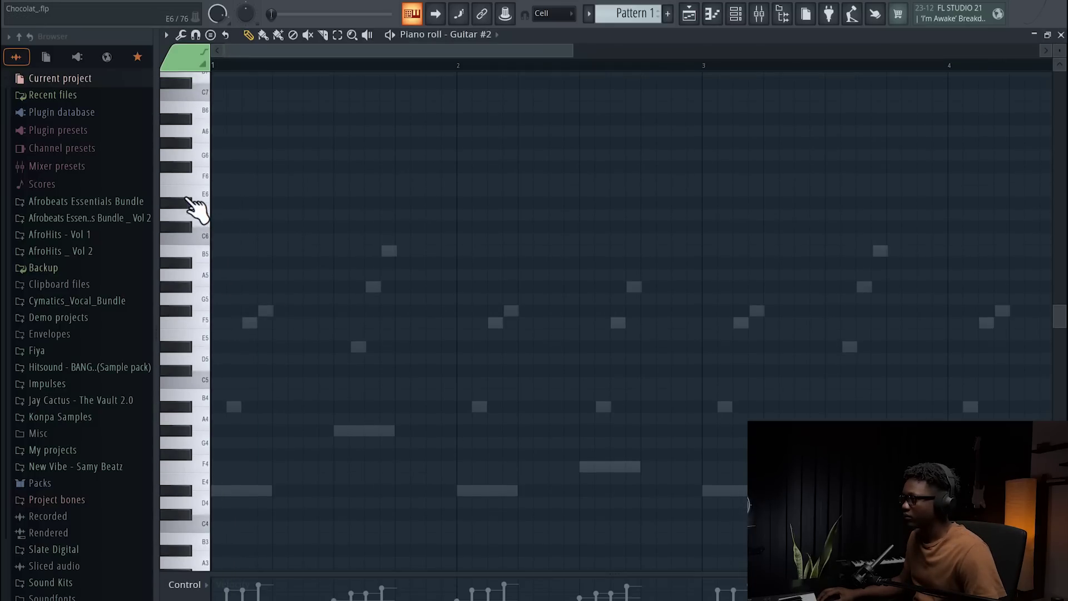
key("space")
left_click(186, 225)
key("space")
left_click(293, 203)
key("space")
Fine-tune the Eb6 note's position just after the first Db6 in bar 1 and play the melody to check its timing.
key("space")
left_click_drag(572, 50, 451, 120)
scroll(450, 121, "up", 1)
key("space")
left_click_drag(400, 227, 420, 204)
key("space")
left_click(388, 206, "ctrl")
key("space")
key("space")
key("space")
Add a second Db6 after the Eb6 in bar 1, raise its velocity slightly and audition the phrase.
key("space")
left_click(449, 228)
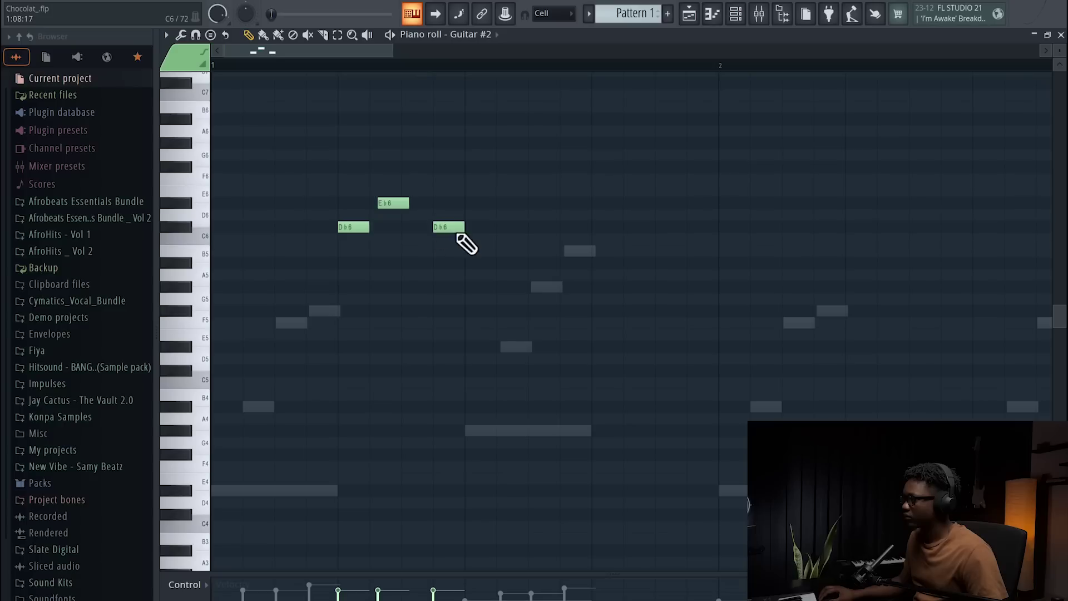
key("space")
key("space")
key("space")
key("space")
key("space")
key("space")
key("space")
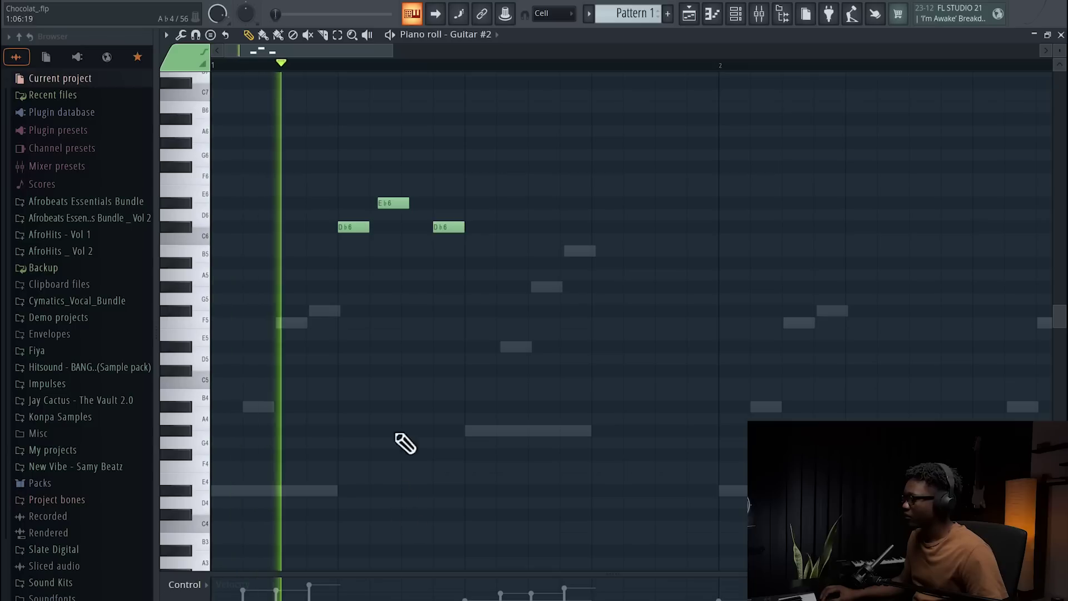
key("space")
key("space")
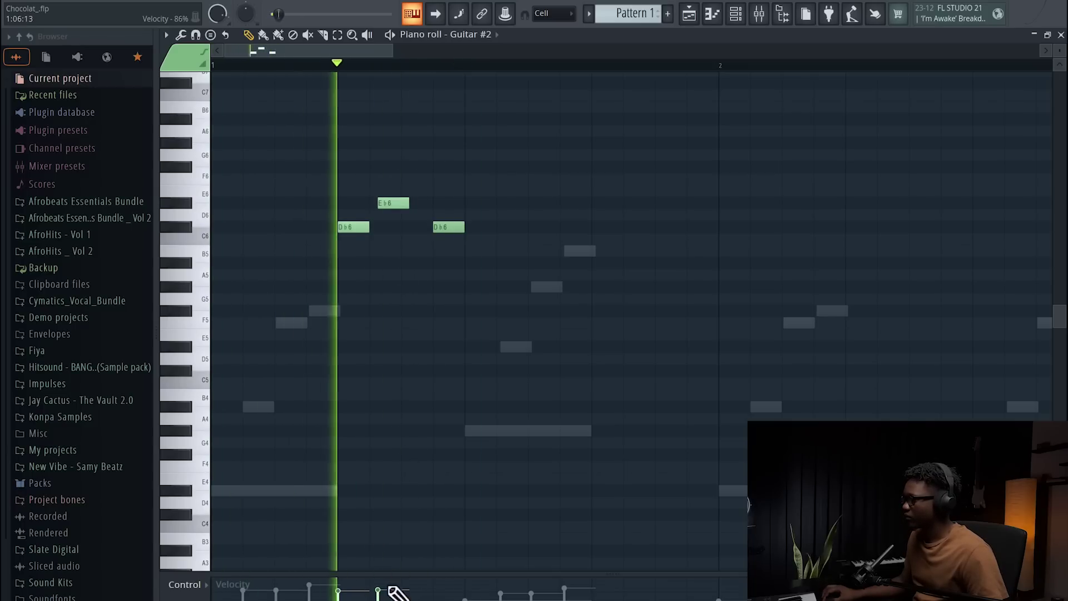
key("space")
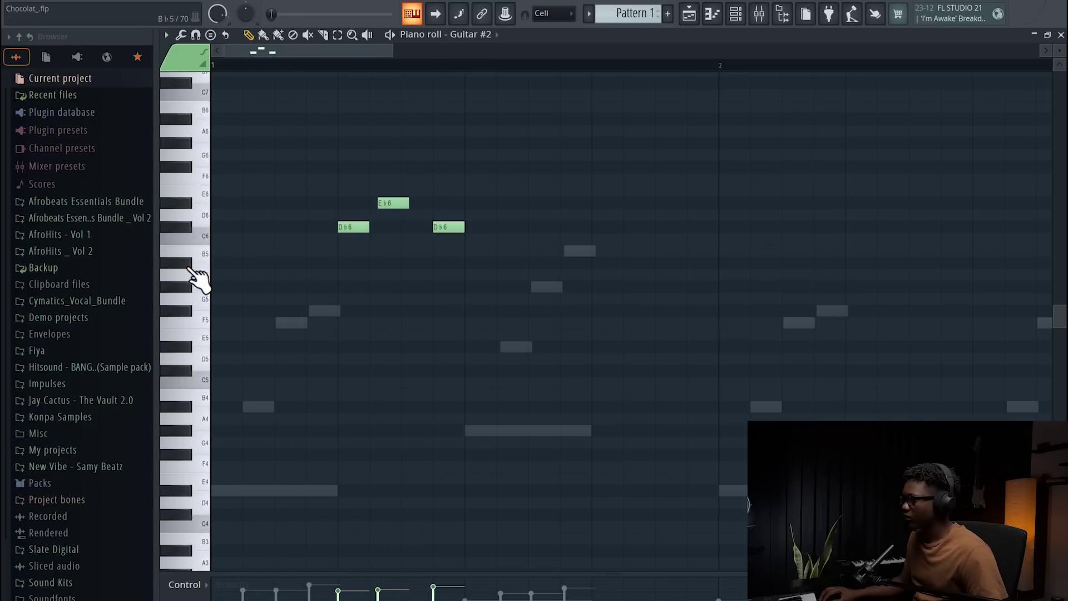
Continue the descending phrase in bar 1 with a Bb5 just after beat 3 and an Ab5 following it.
key("space")
left_click(501, 265)
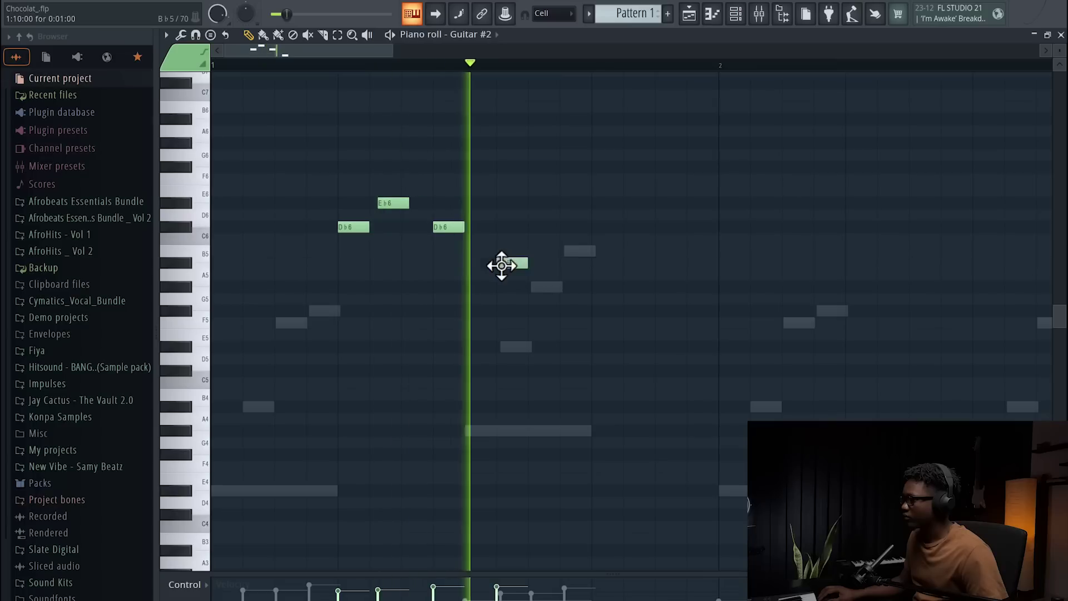
left_click_drag(507, 266, 474, 272)
key("space")
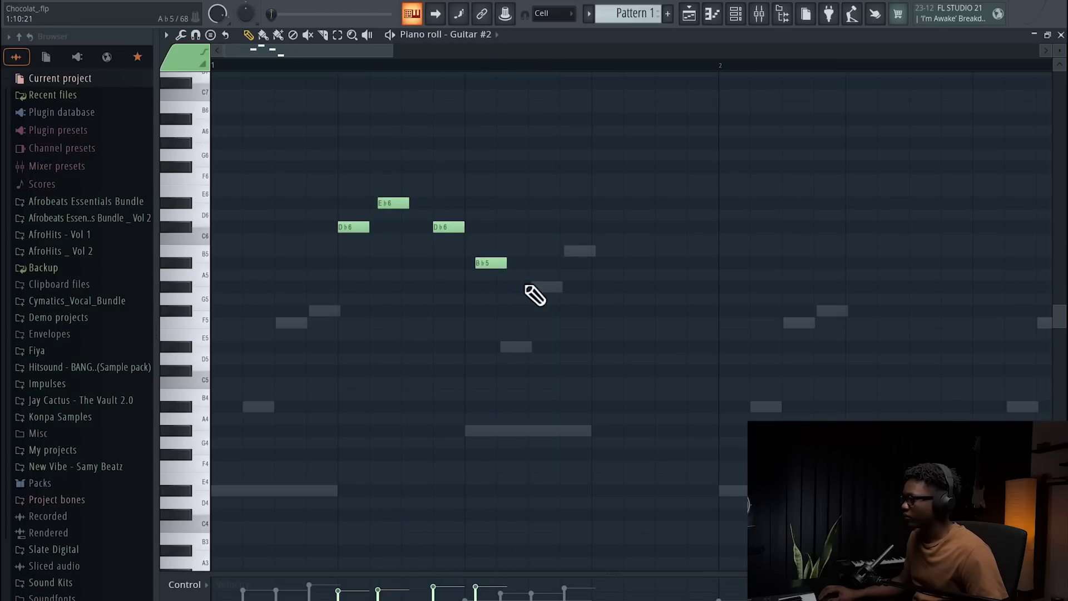
key("space")
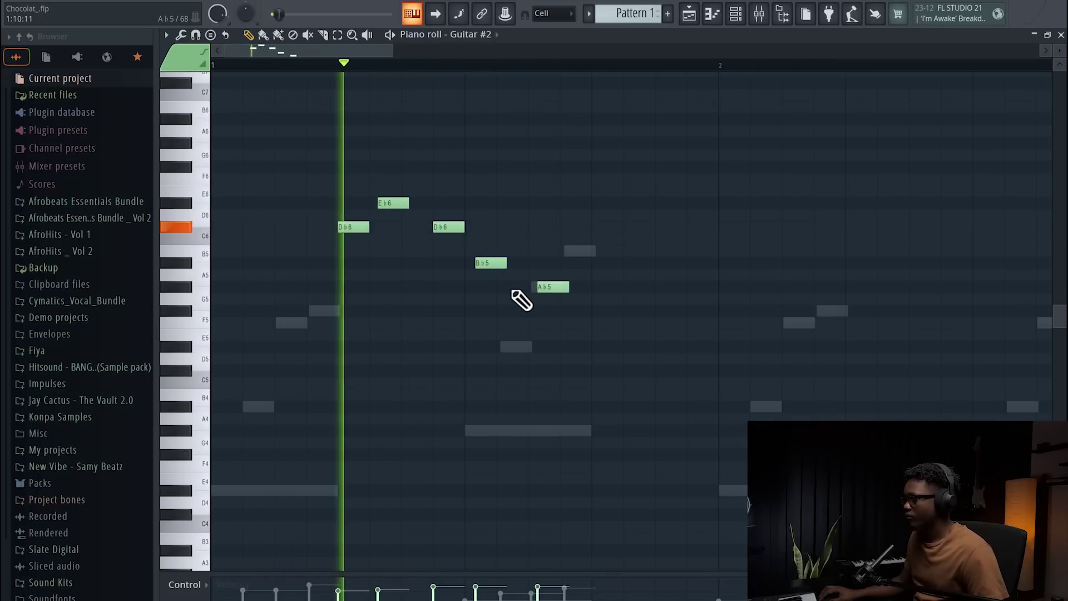
key("space")
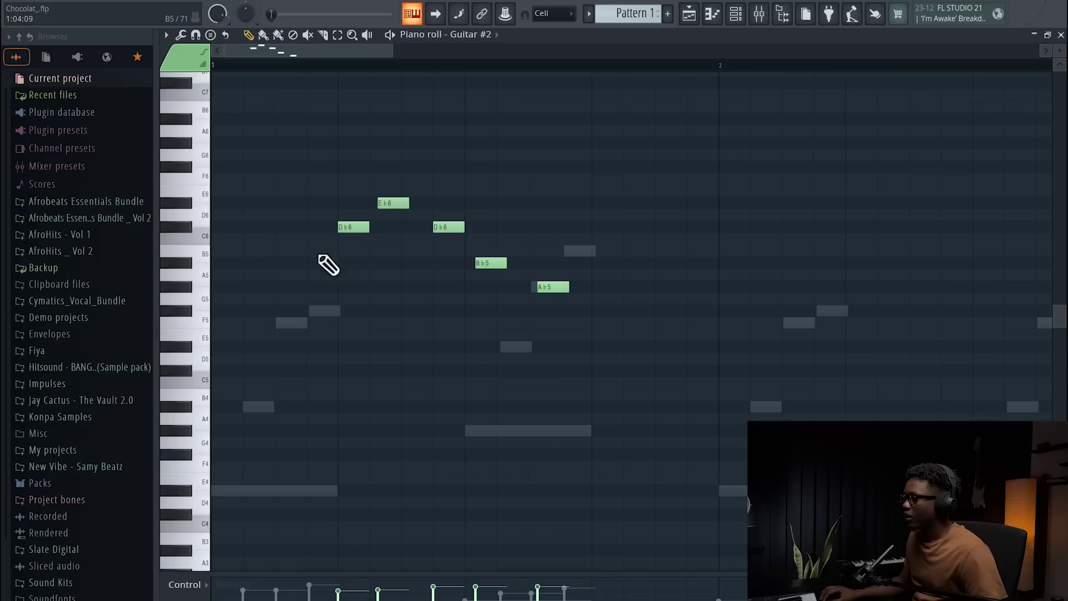
Add a very short Bb5 grace note just before the first Db6 in bar 1.
left_click(326, 251)
mouse_move(340, 253)
left_mouse_down()
mouse_move(347, 267)
mouse_move(332, 263)
left_mouse_up()
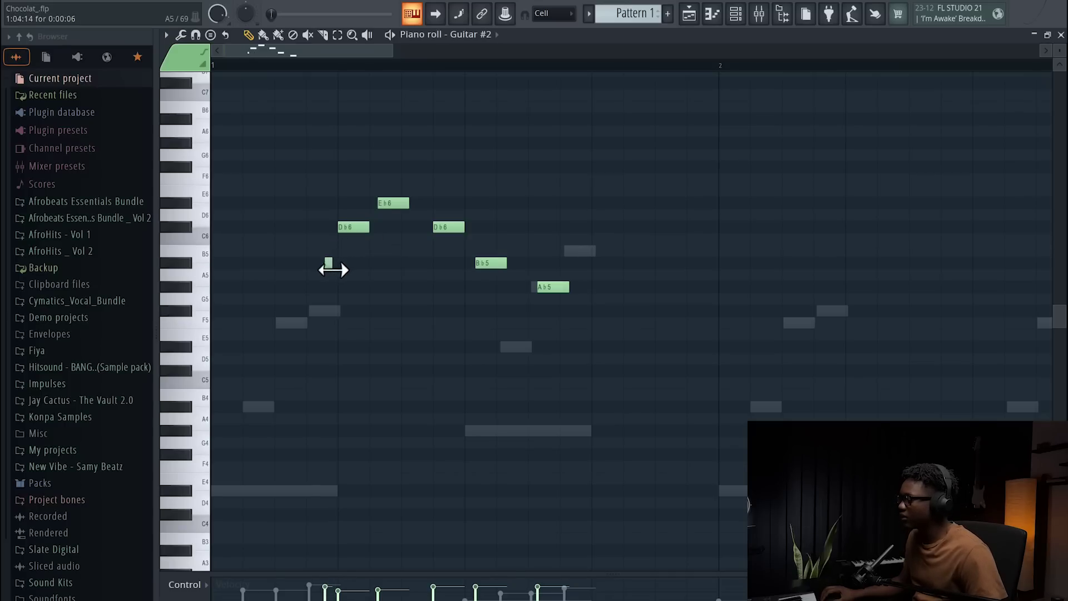
key("space")
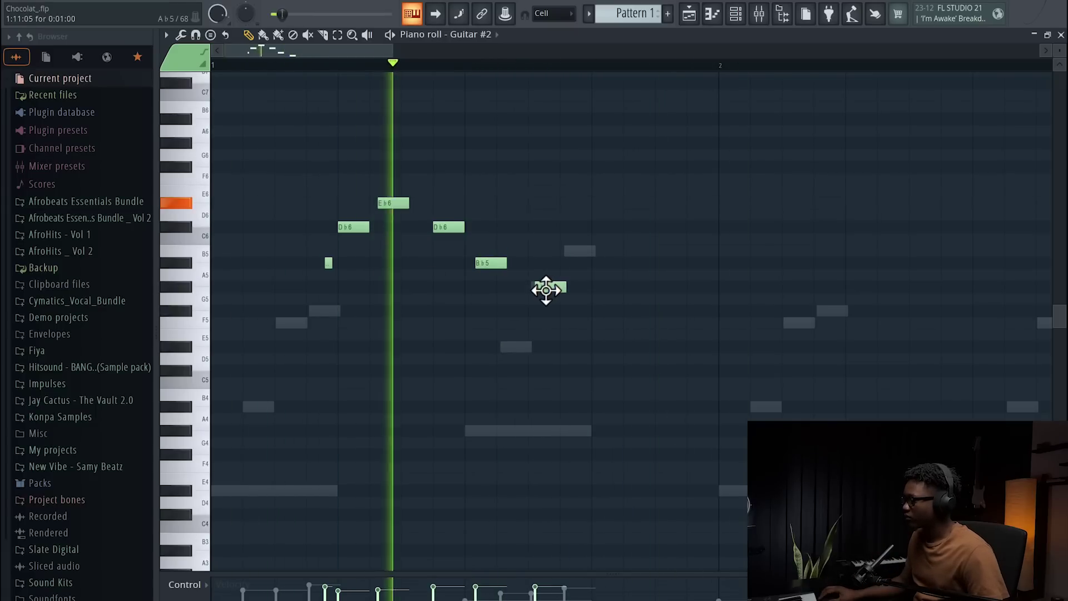
Nudge the Ab5 note in bar 1 slightly later and play the phrase back.
key("space")
left_click_drag(626, 285, 499, 320)
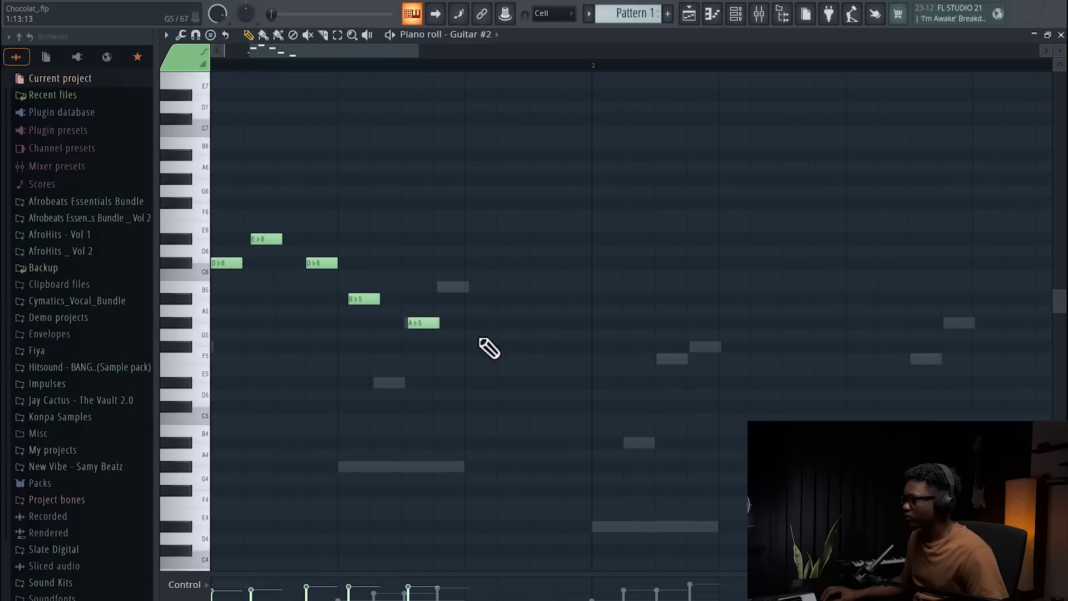
left_click_drag(424, 326, 433, 322)
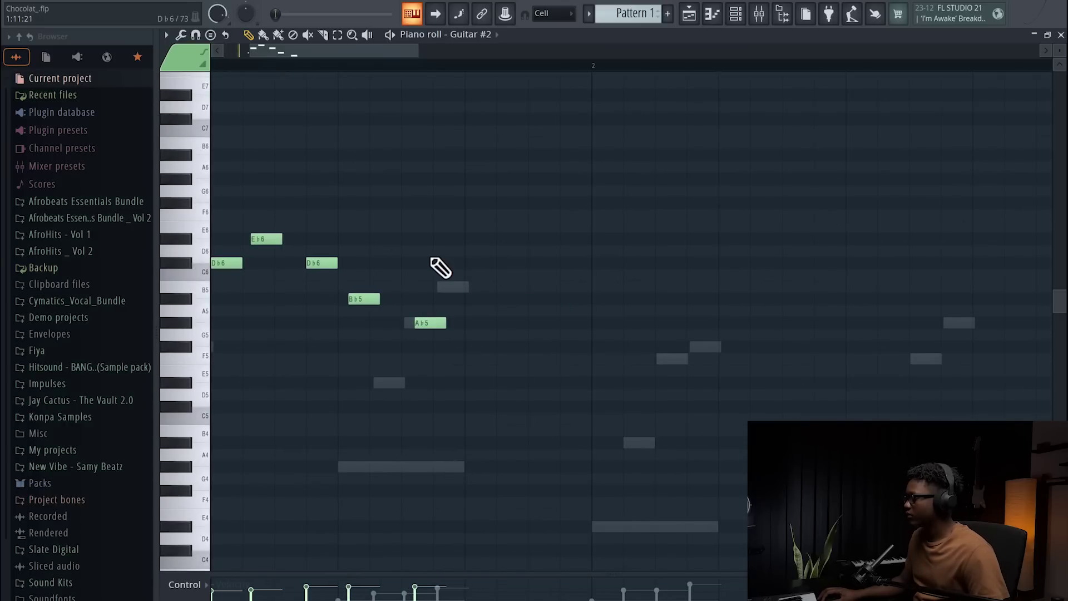
key("space")
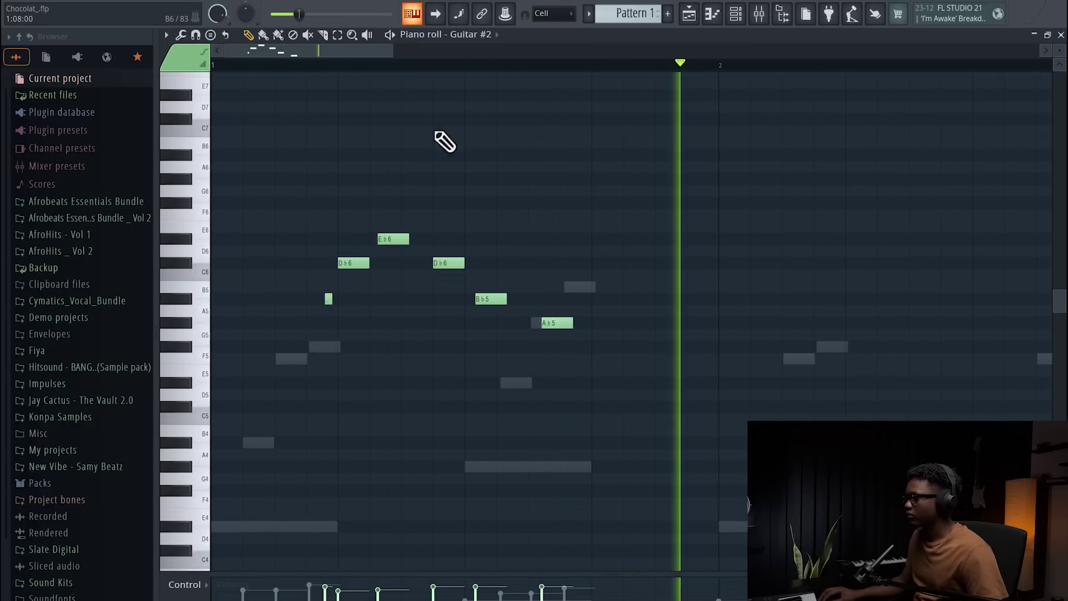
Add a three-note answer of Gb5, Ab5 and Gb5 at the end of bar 2.
scroll(565, 104, "down", 2)
left_click(189, 350)
key("space")
left_click(660, 347)
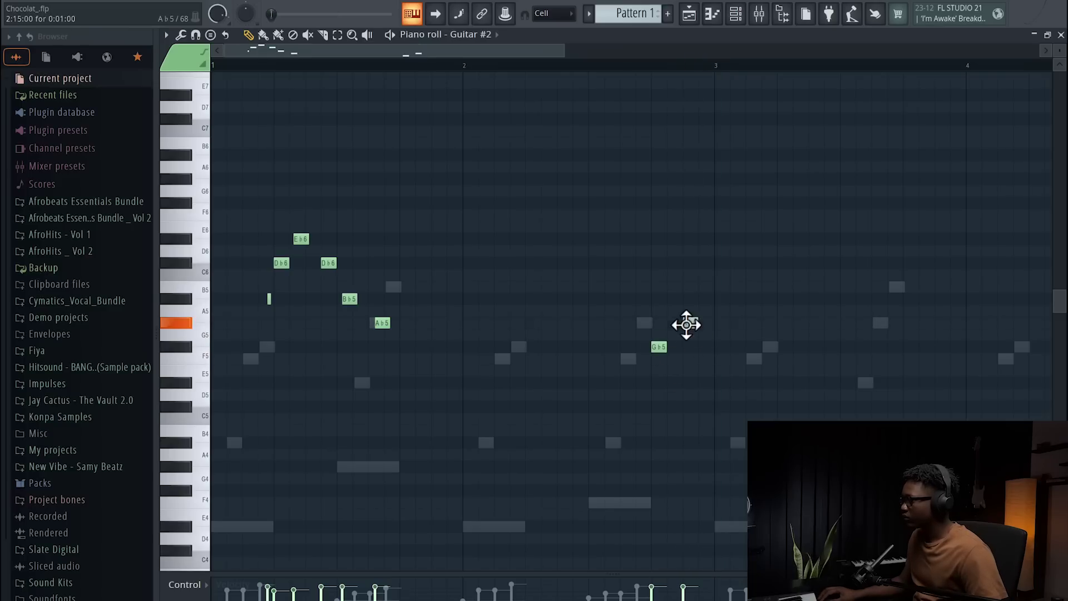
key("space")
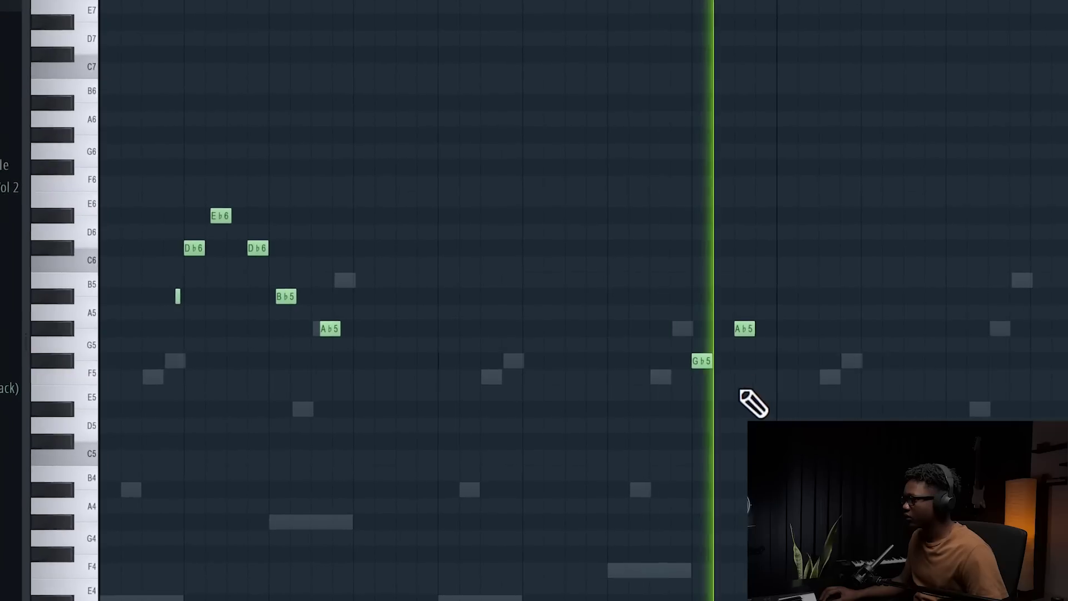
key("space")
left_click(734, 329)
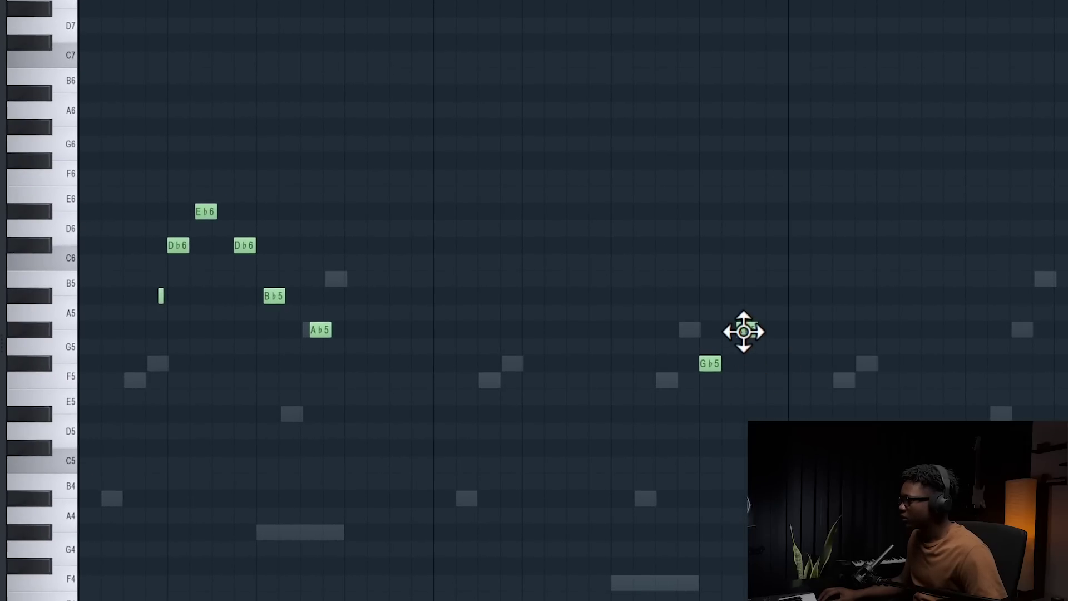
left_click_drag(753, 364, 769, 365)
Select bars 1 and 2 of the Guitar #2 melody and duplicate them into bars 3 and 4.
left_click_drag(546, 66, 212, 65)
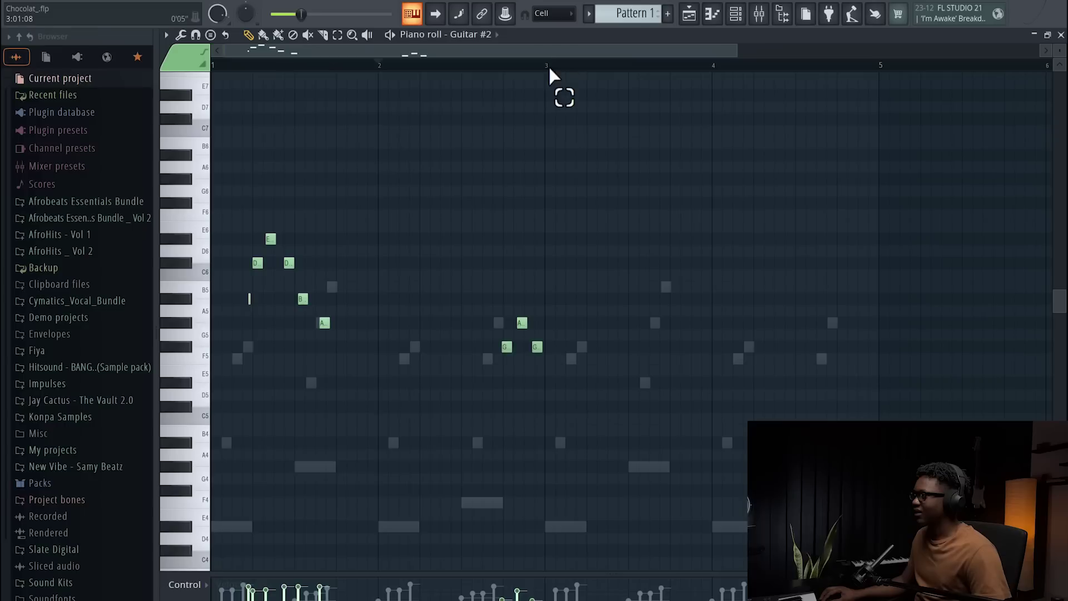
key("ctrl+b")
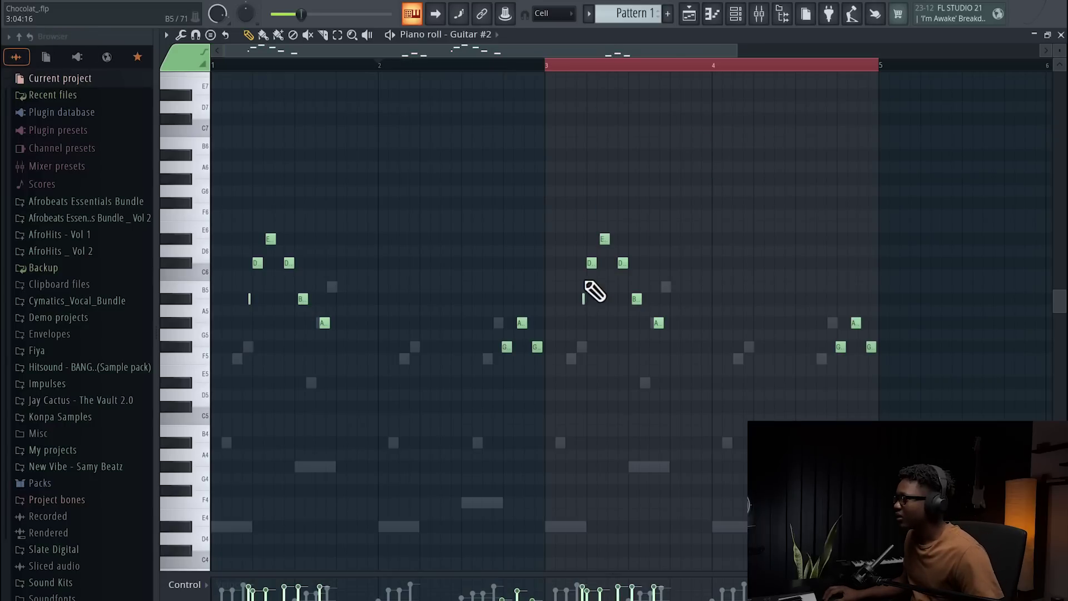
left_click_drag(737, 52, 490, 92)
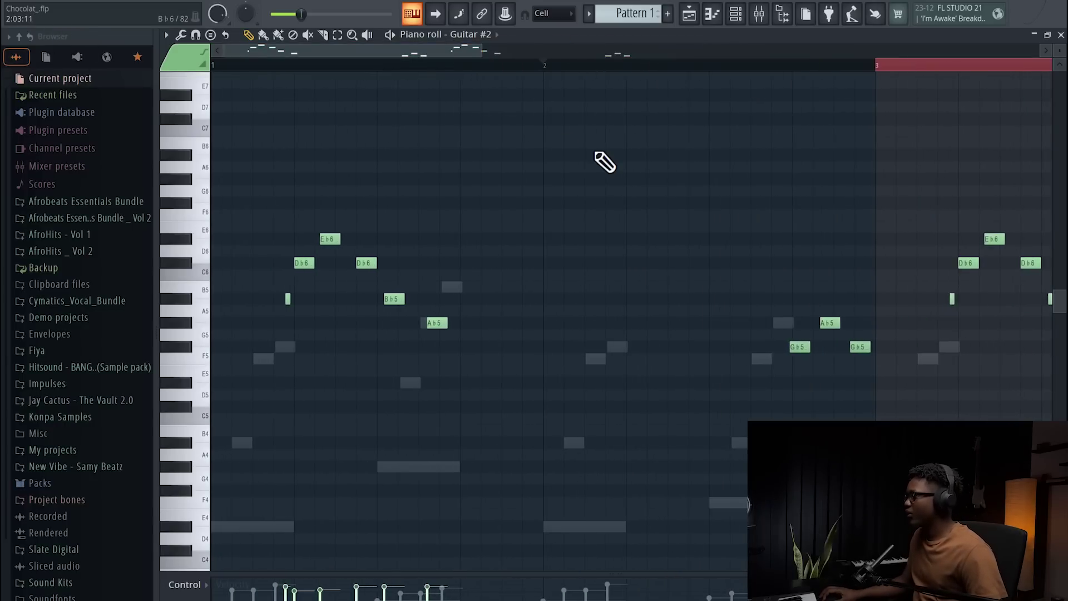
scroll(595, 153, "right", 4)
scroll(595, 153, "left", 1)
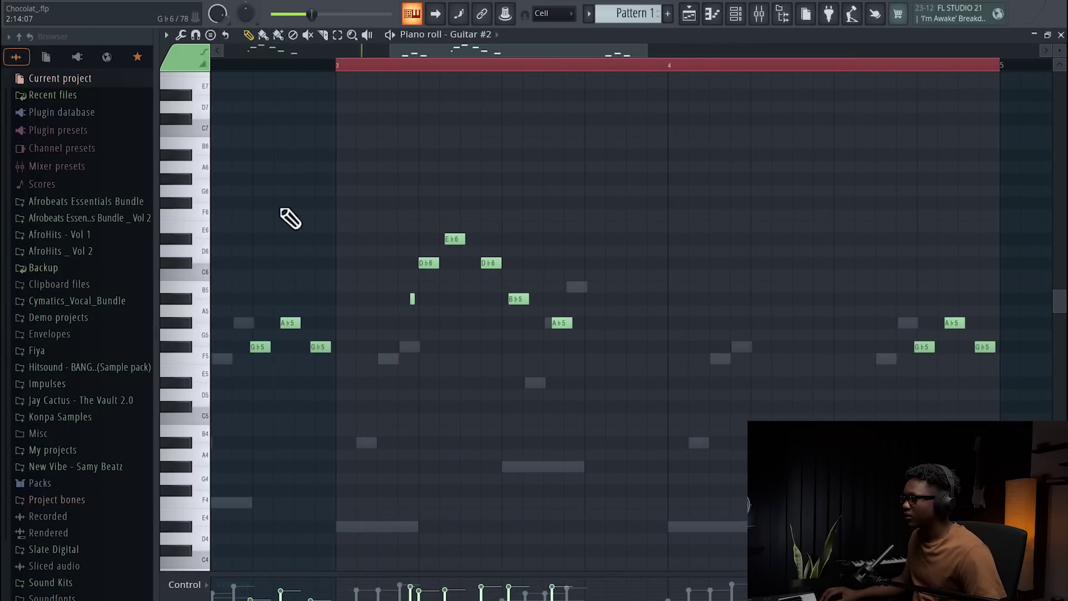
Raise the short Bb5 grace note in bar 3 to Db6, start it slightly earlier, lengthen it and play the variation back.
key("space")
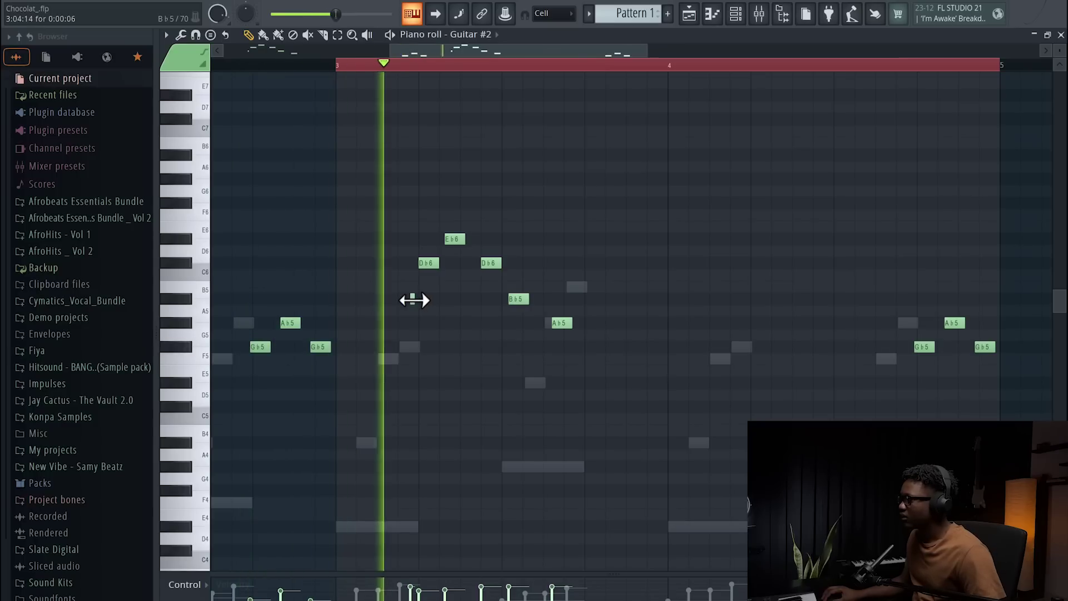
key("space")
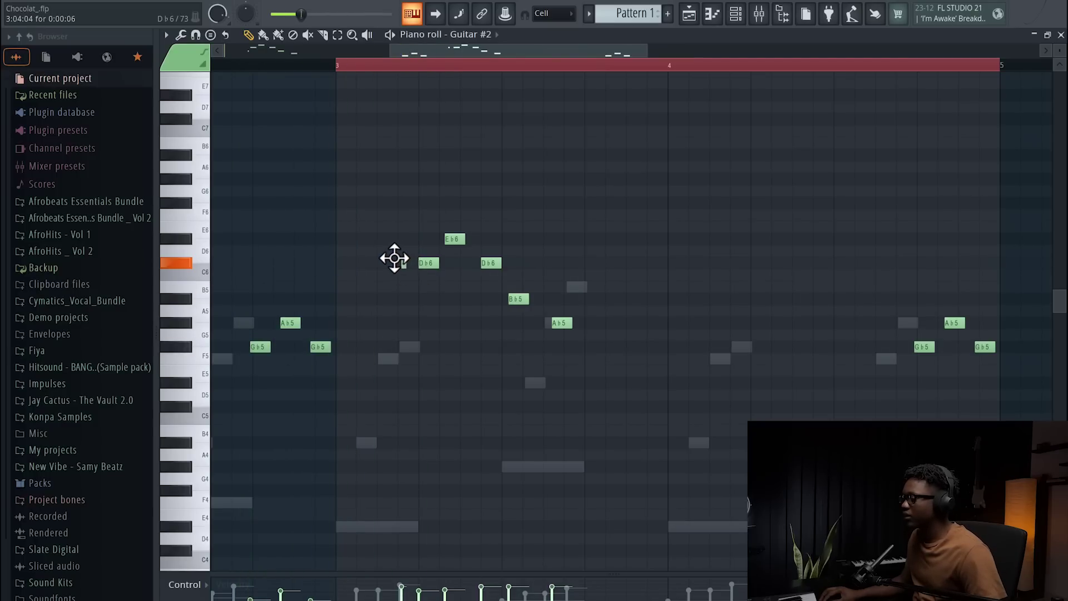
mouse_move(384, 260)
left_mouse_down()
mouse_move(400, 243)
mouse_move(412, 263)
left_mouse_up()
key("space")
key("space")
key("space")
key("space")
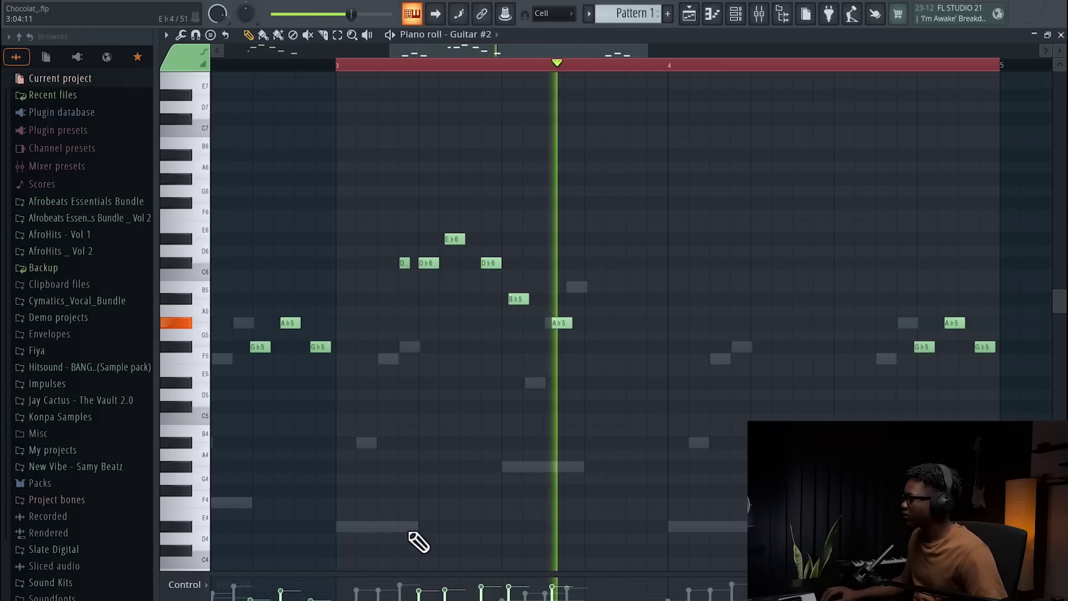
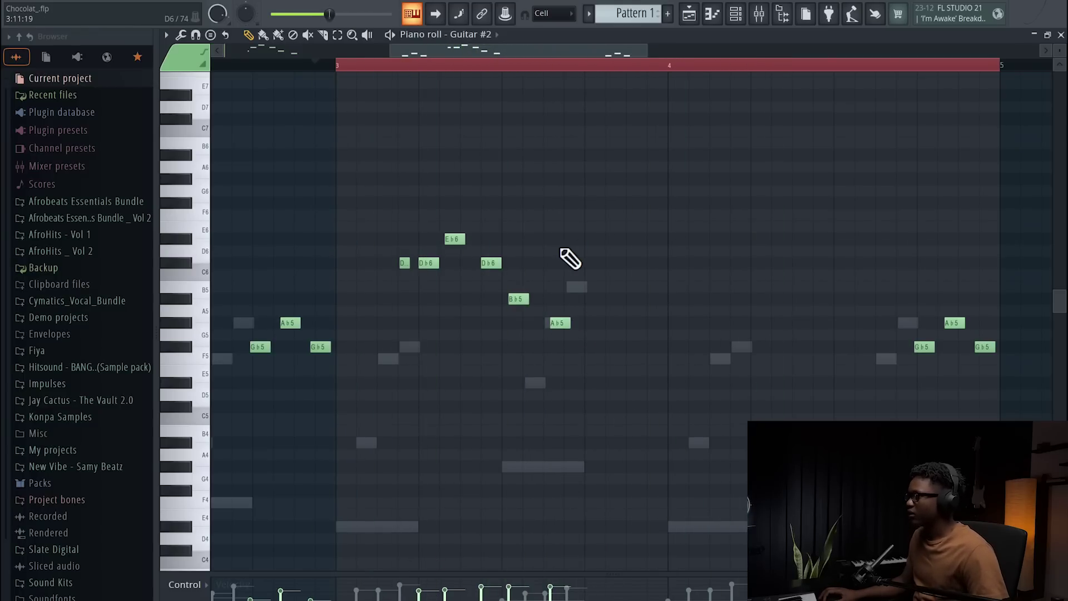
Add a four-note run of Ab5, Bb5, Ab5 and Bb5 at the start of bar 2 and play it back.
left_click(550, 302)
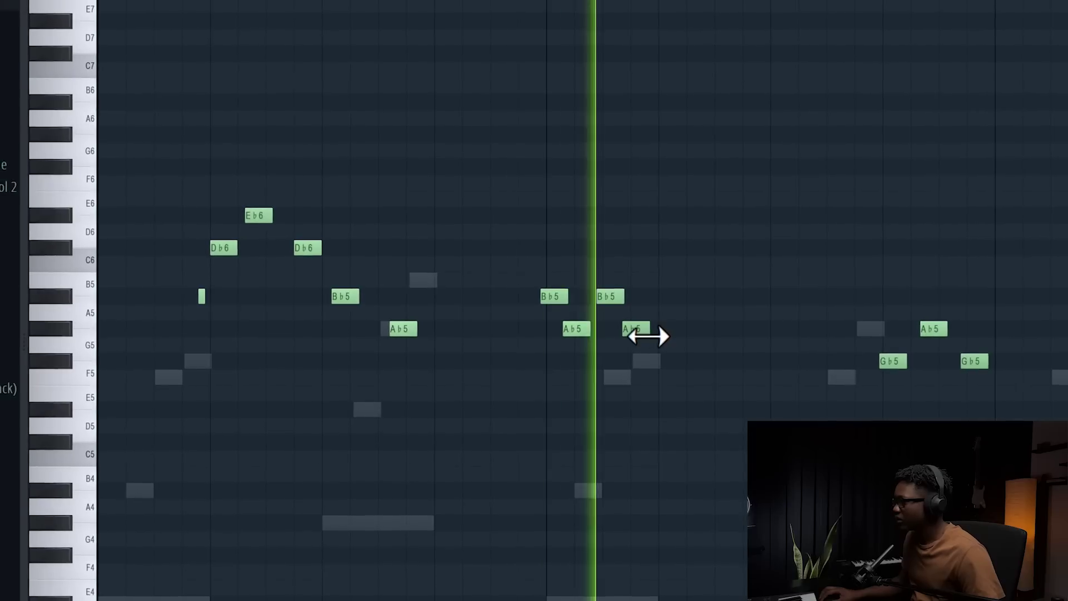
key("space")
left_click_drag(553, 300, 602, 327)
key("space")
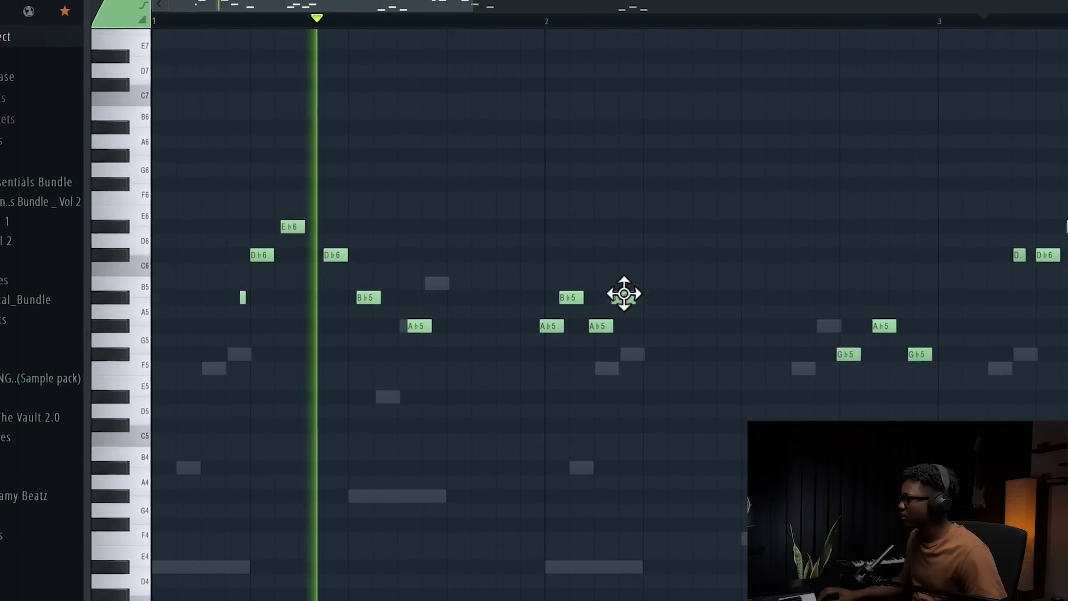
left_click(624, 296)
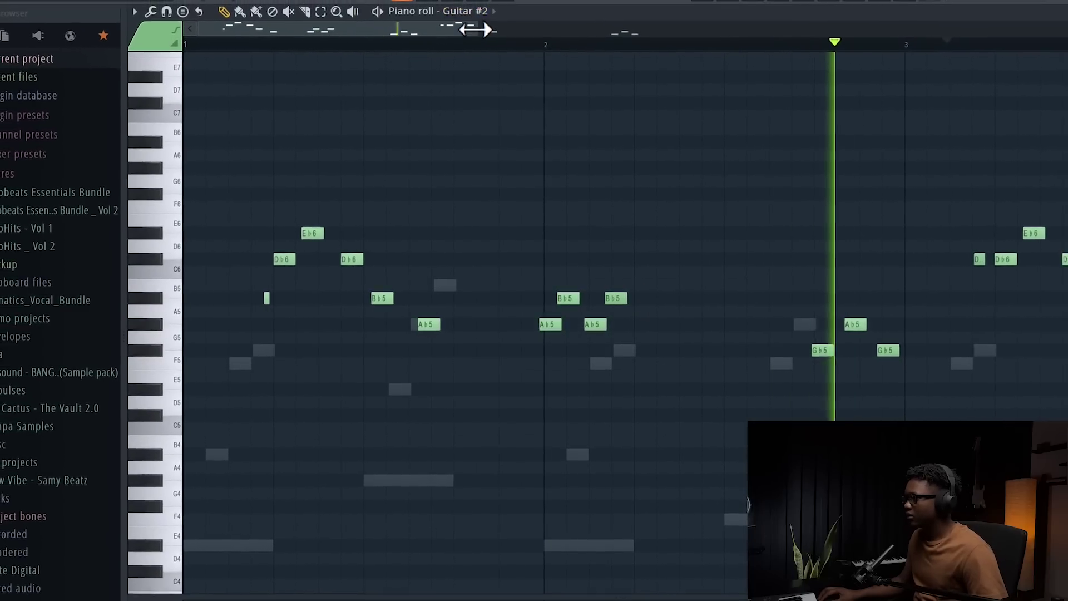
Select the four-note run in bar 2, copy it to the start of bar 4 and play the melody.
left_click_drag(476, 30, 697, 124)
left_click_drag(428, 295, 396, 287)
key("space")
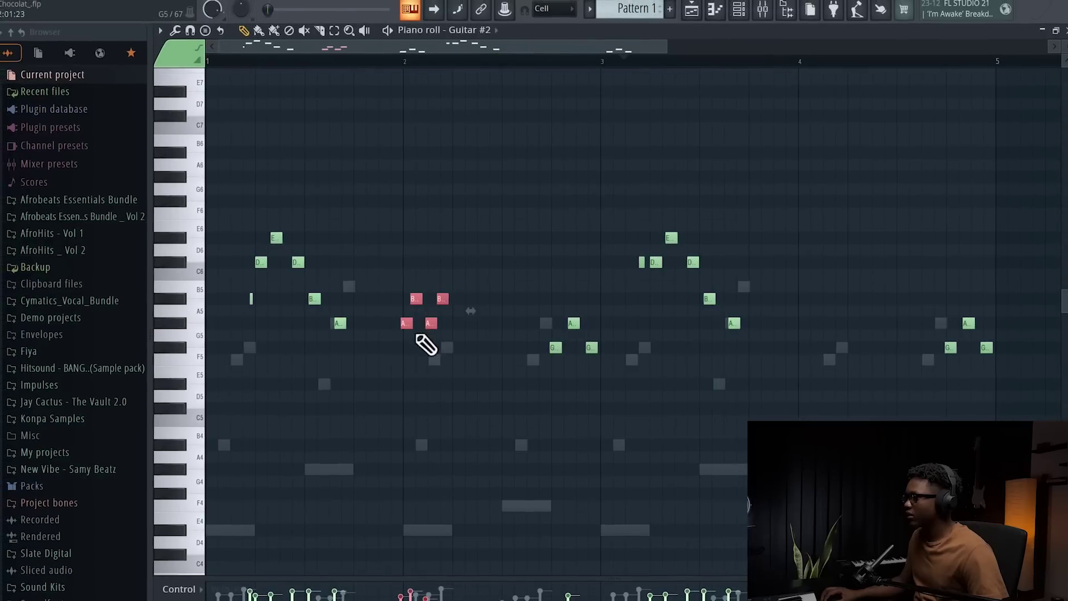
mouse_move(406, 324)
left_mouse_down()
mouse_move(816, 347)
mouse_move(801, 358)
left_mouse_up()
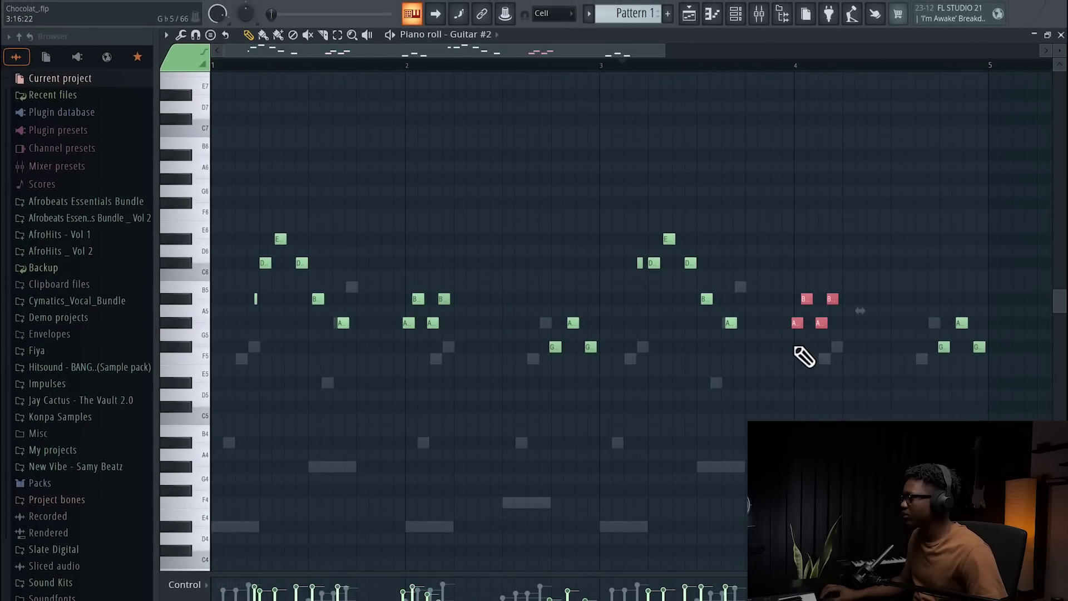
key("space")
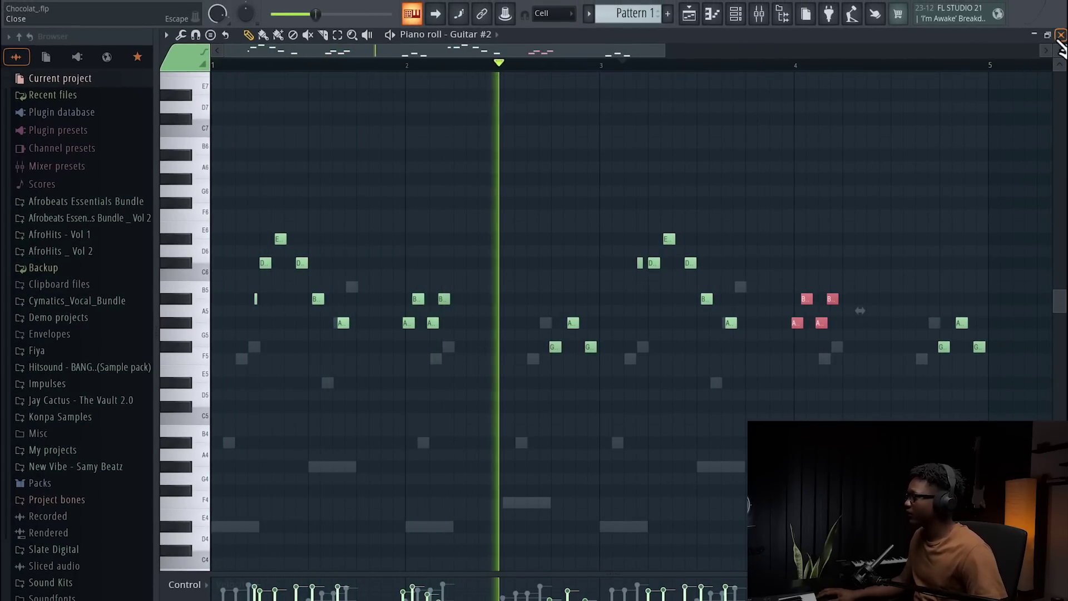
Copy the RC-20 Retro Color effect from the Guitar mixer track onto the Guitar #2 track.
left_click(1061, 34)
left_click_drag(307, 150, 336, 142)
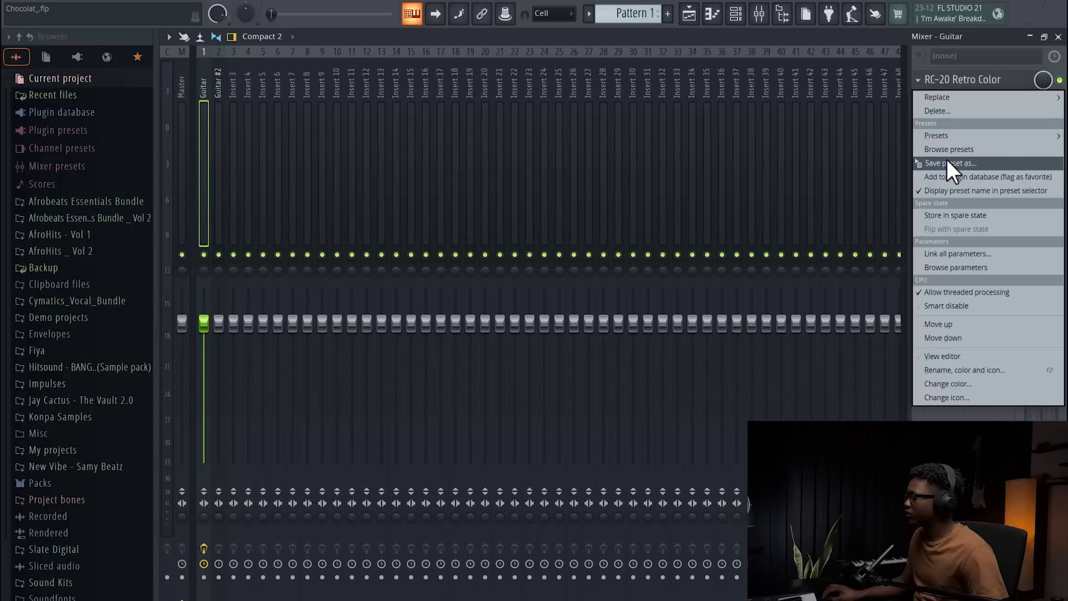
left_click(949, 163)
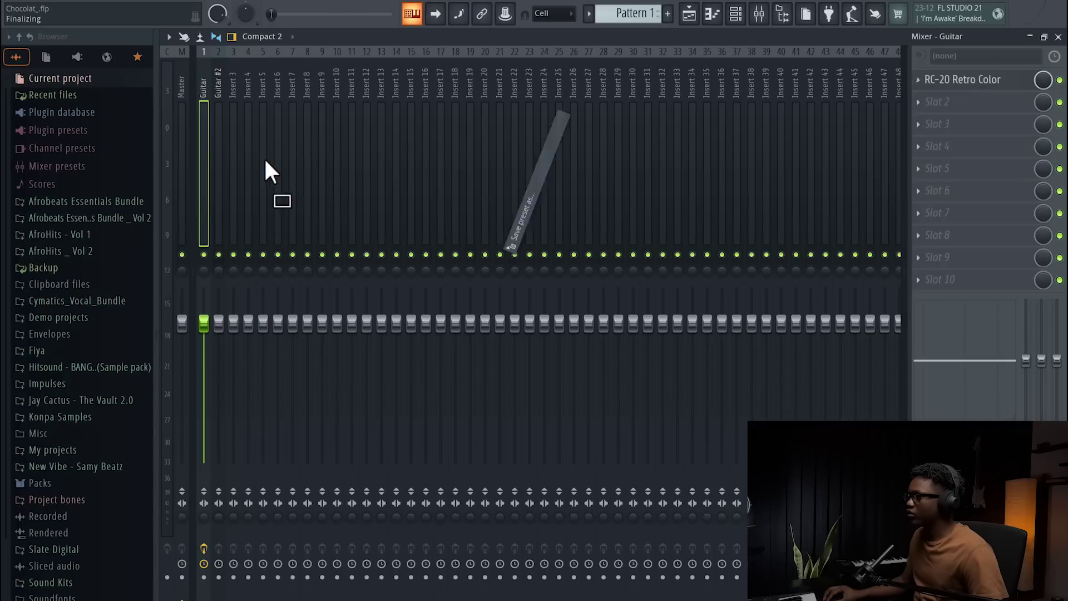
left_click_drag(224, 102, 222, 100)
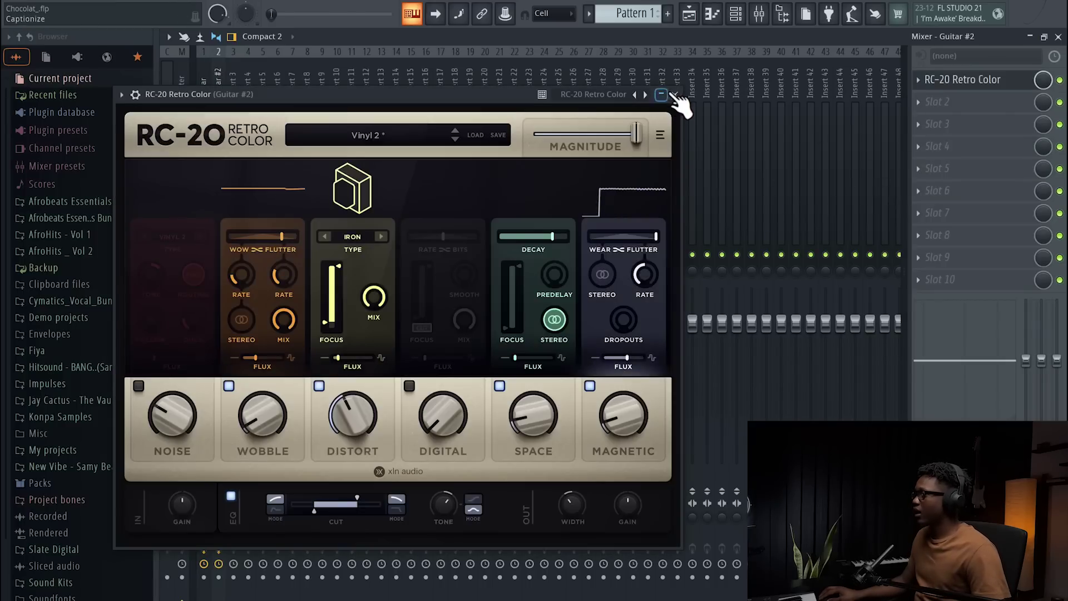
left_click(675, 95)
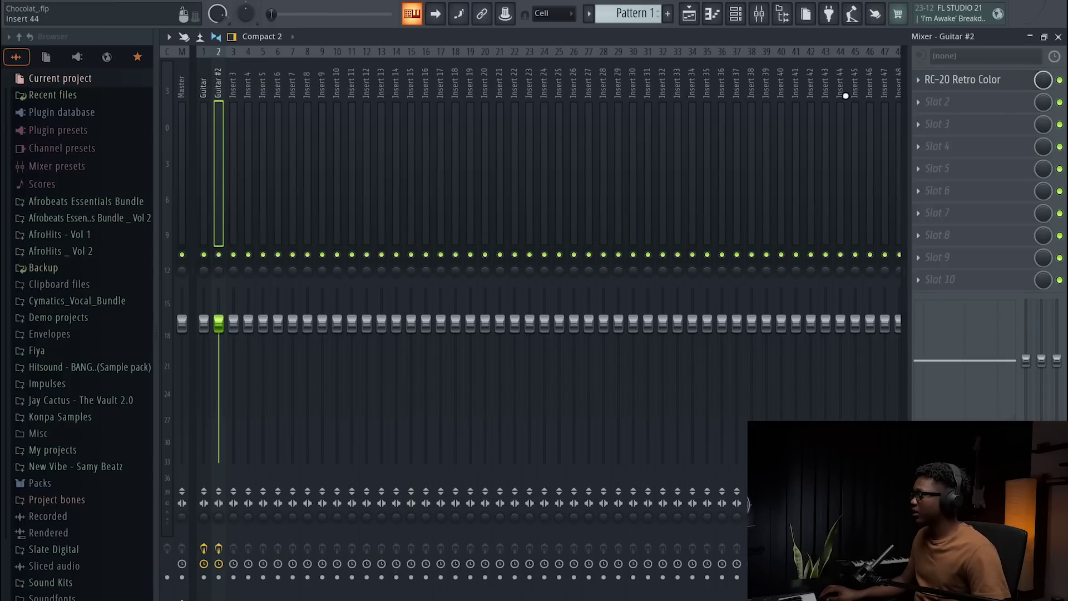
Load PanCake2 into the second effect slot of Guitar #2 and set its LFO length to 1 Bar (4/4).
left_click(924, 104)
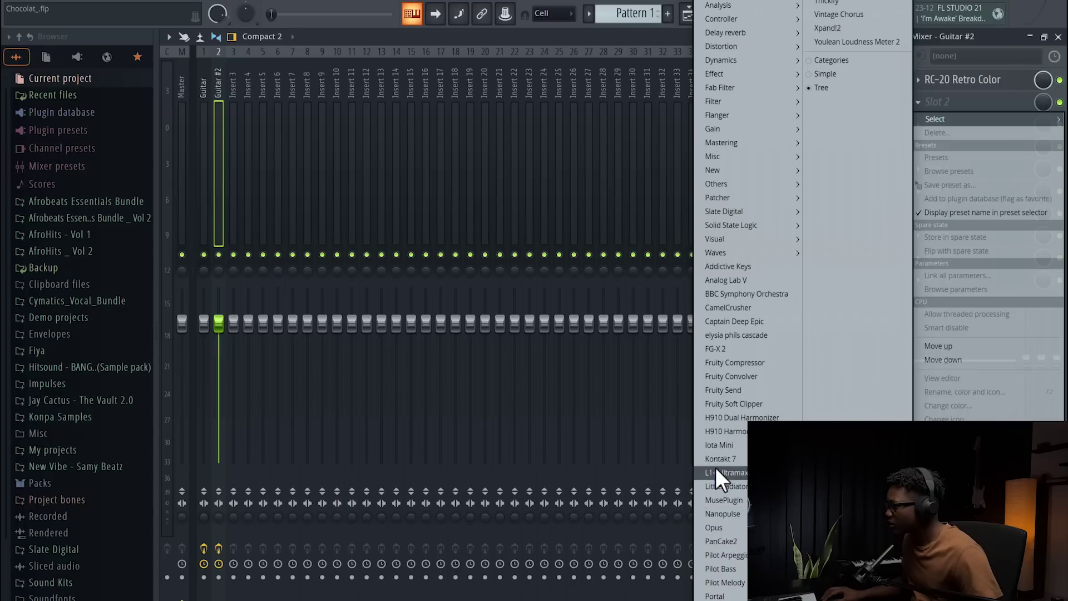
left_click(722, 541)
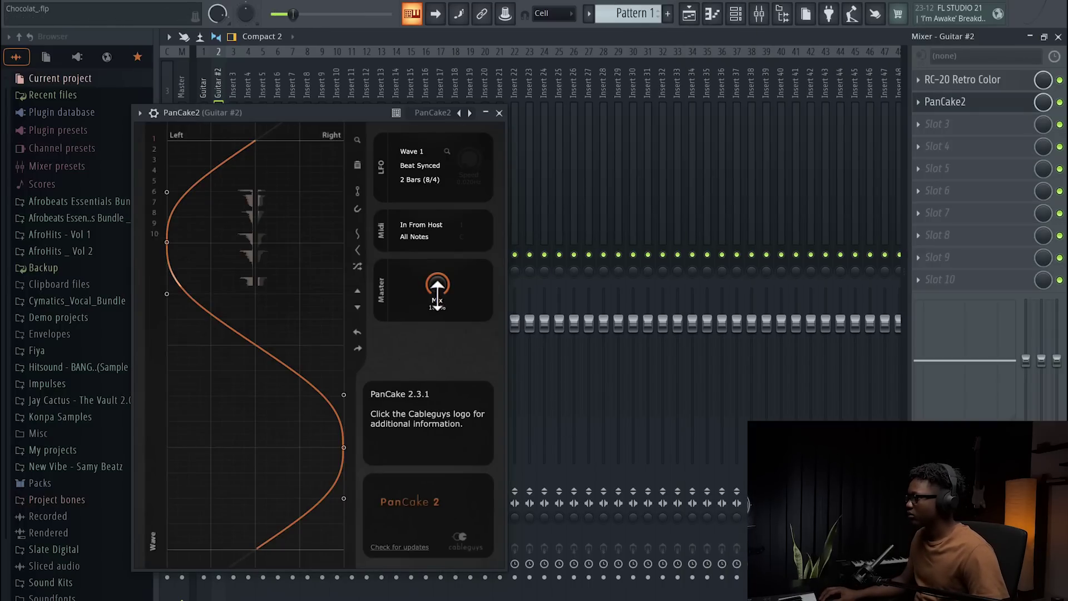
left_click(499, 114)
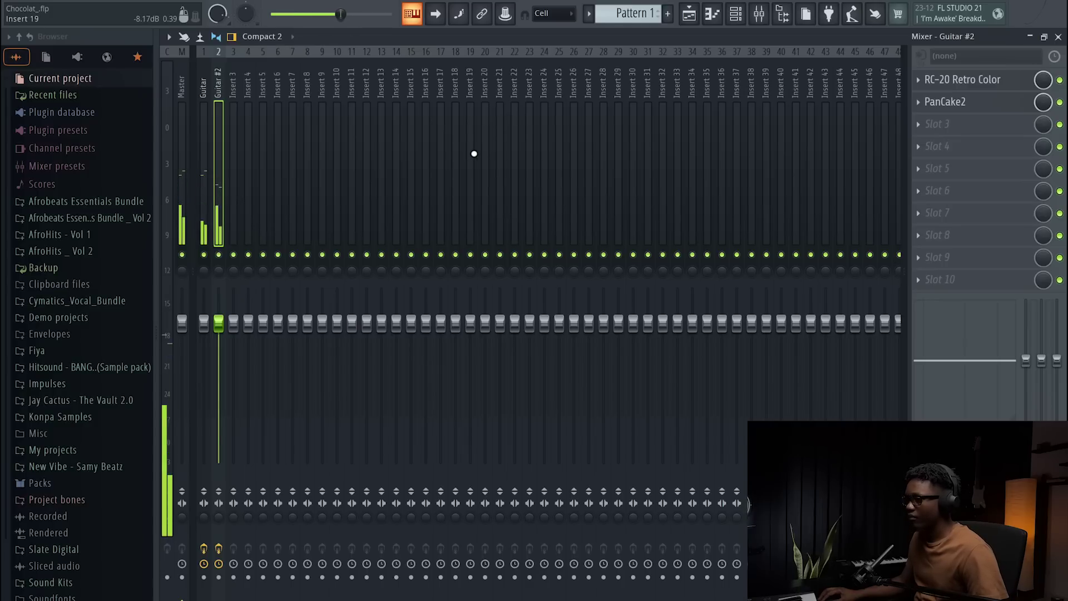
left_click(967, 104)
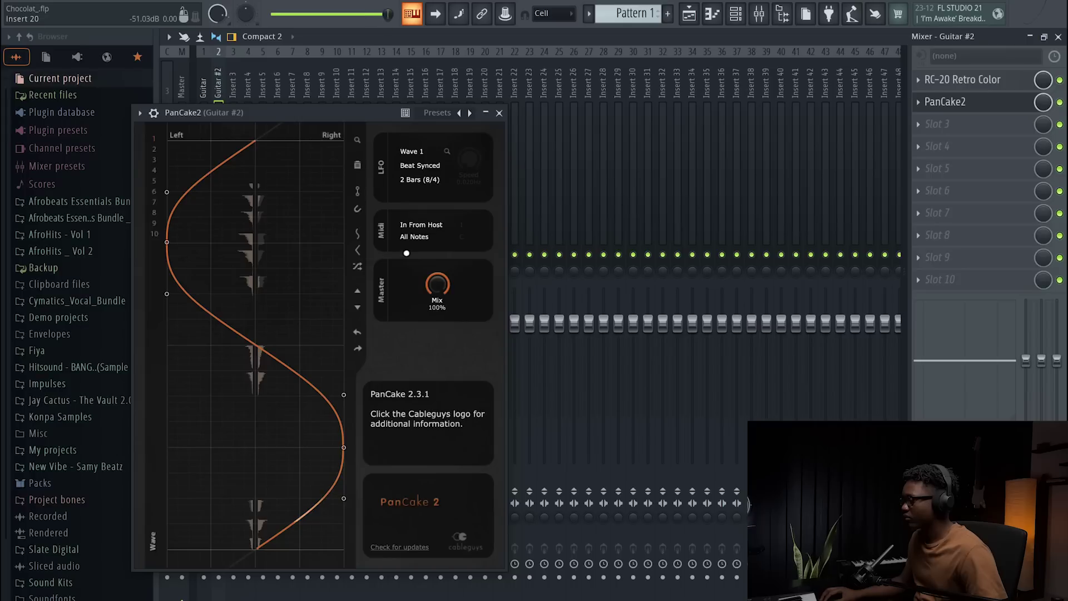
left_click(420, 178)
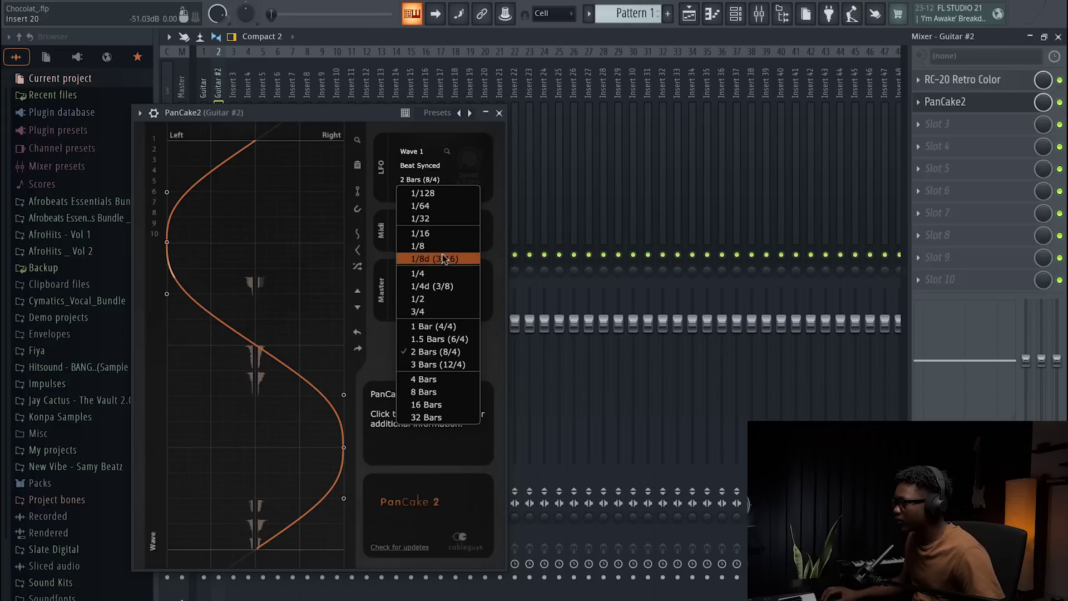
left_click(443, 326)
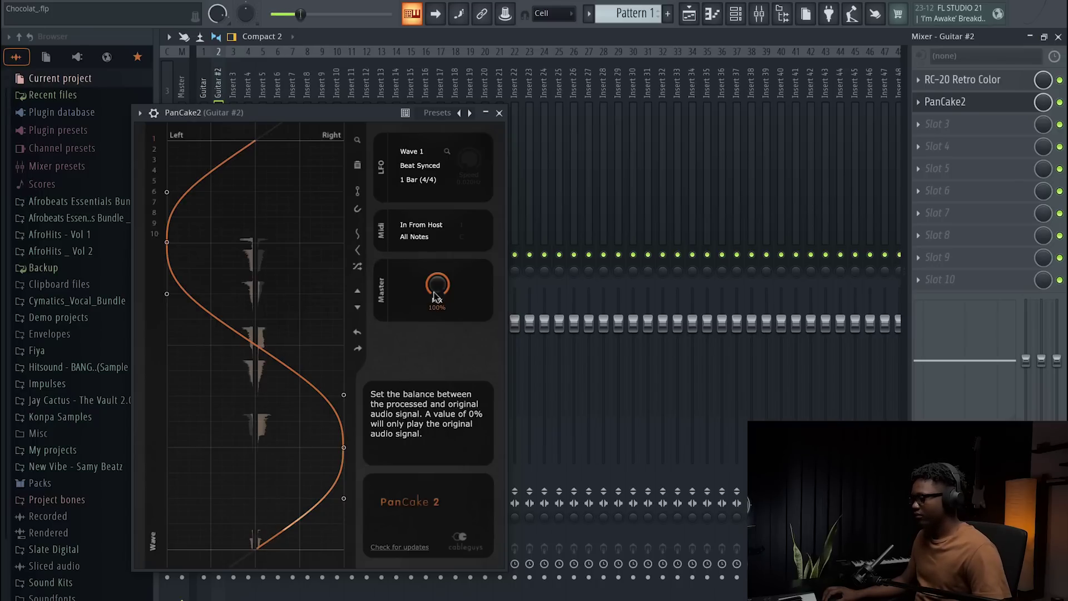
left_click(487, 113)
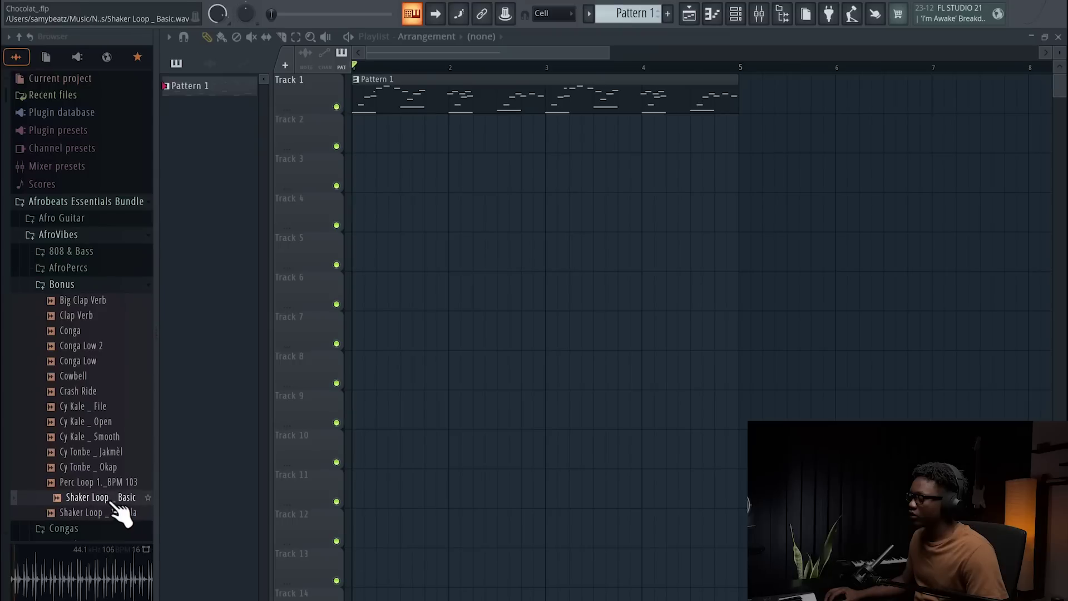
Place Shaker Loop _ Basic on Track 2 at reduced gain and duplicate both playlist clips into bars 5 to 8.
left_click_drag(119, 503, 313, 127)
key("space")
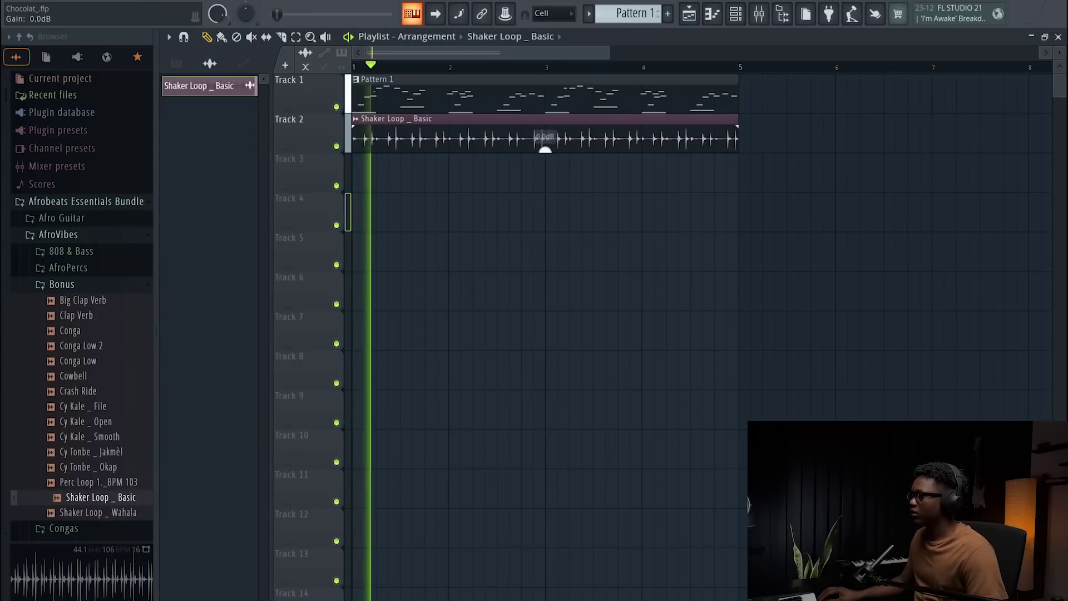
left_click_drag(546, 150, 545, 190)
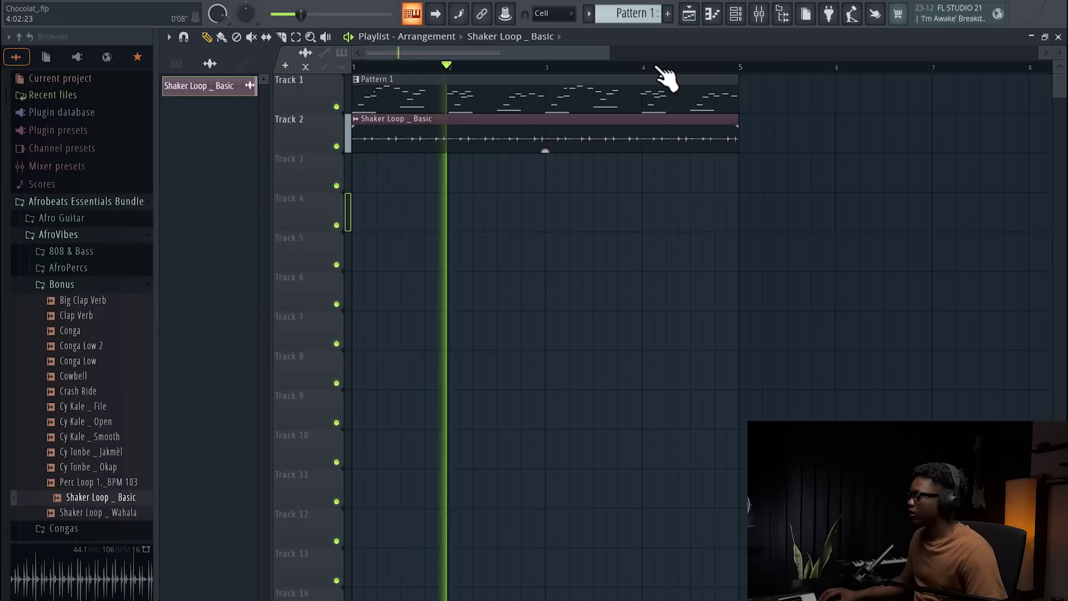
left_click_drag(609, 53, 830, 55)
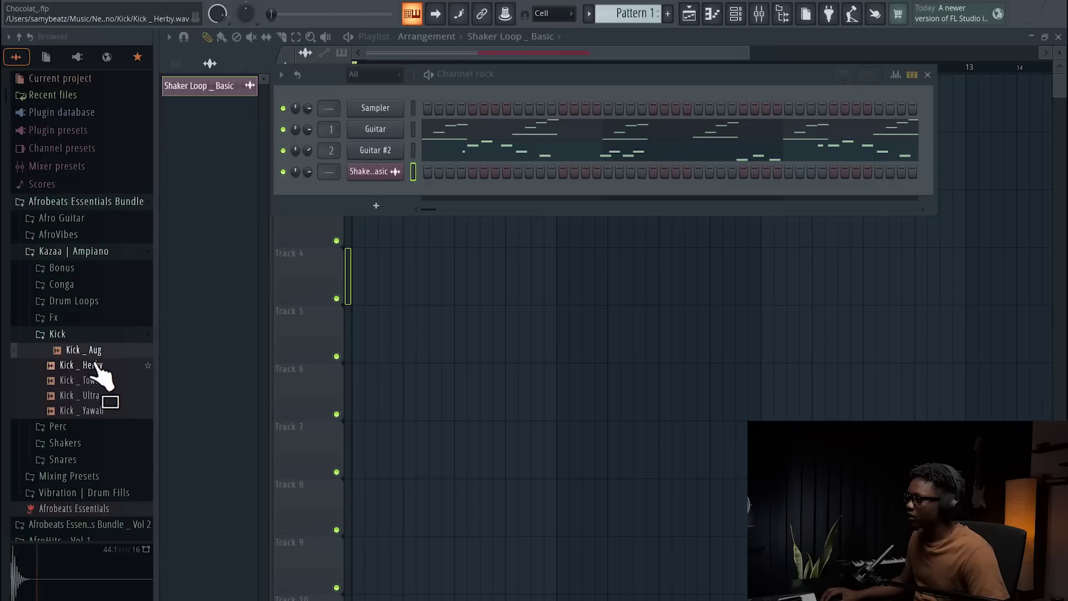
Add Kick _ Herby as a new channel, fill each 4 steps with a hit and play the pattern.
left_click_drag(100, 365, 390, 110)
right_click(403, 104)
left_click(565, 166)
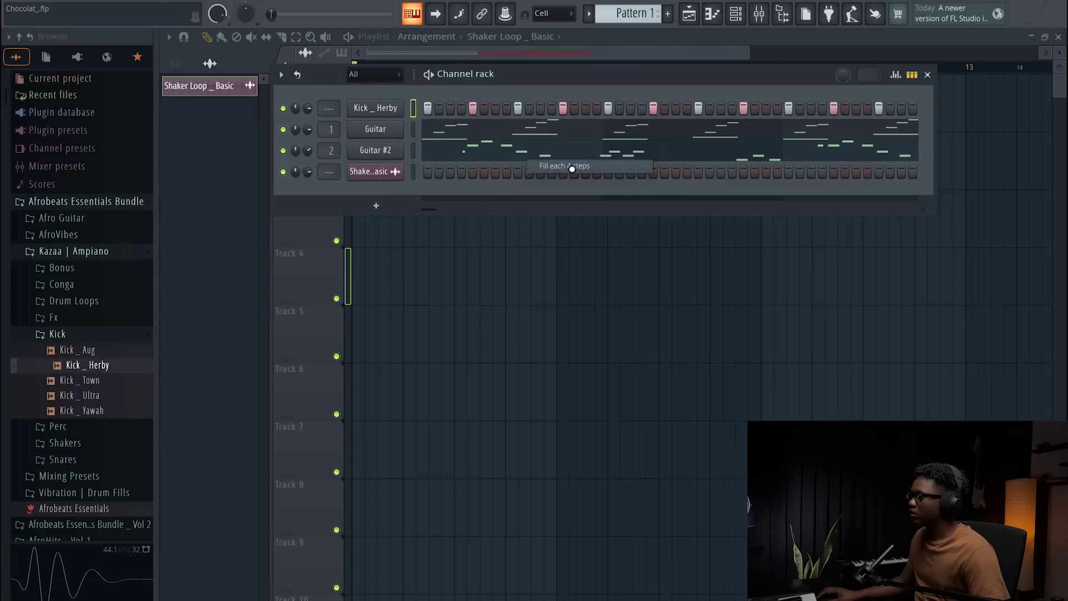
key("space")
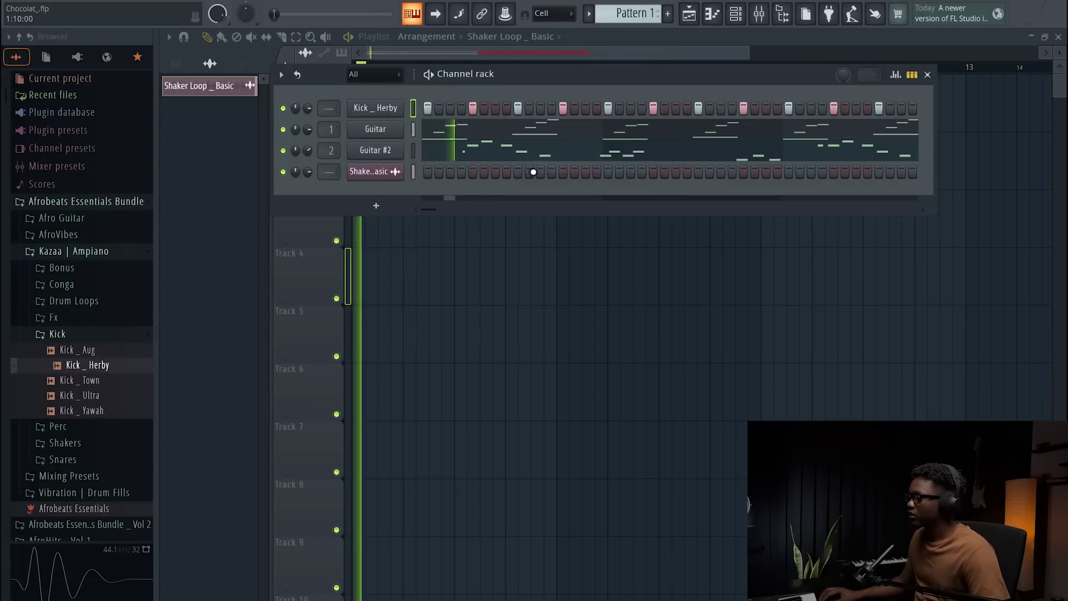
Audition the percussion samples in the AfroPercs folder of AfroVibes, including Burna, Jaye, Jinja and Joro.
left_click(78, 236)
left_click(69, 288)
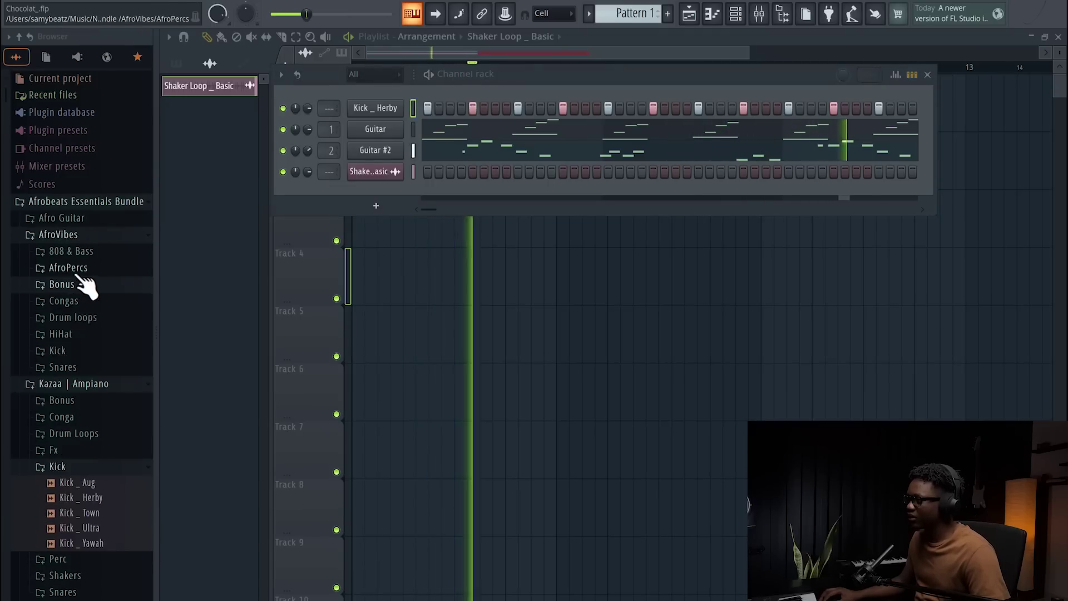
left_click(74, 271)
key("space")
left_click(88, 301)
left_click(101, 329)
left_click(114, 344)
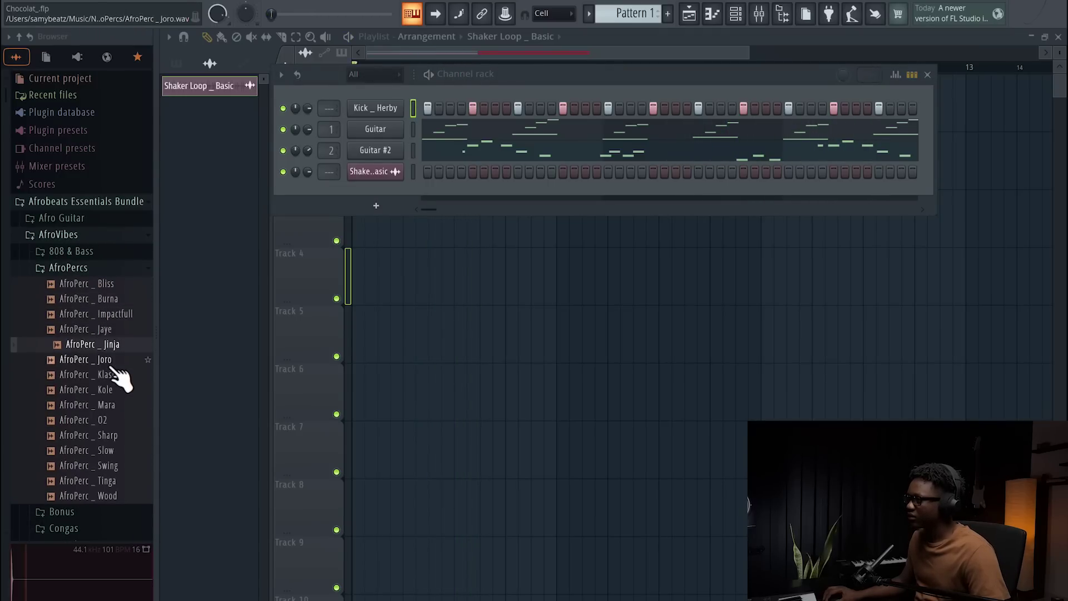
left_click(114, 359)
Add AfroPerc _ Klasik as a channel below the kick and program hits on steps 1, 4, 7, 11 and 13.
left_click(113, 375)
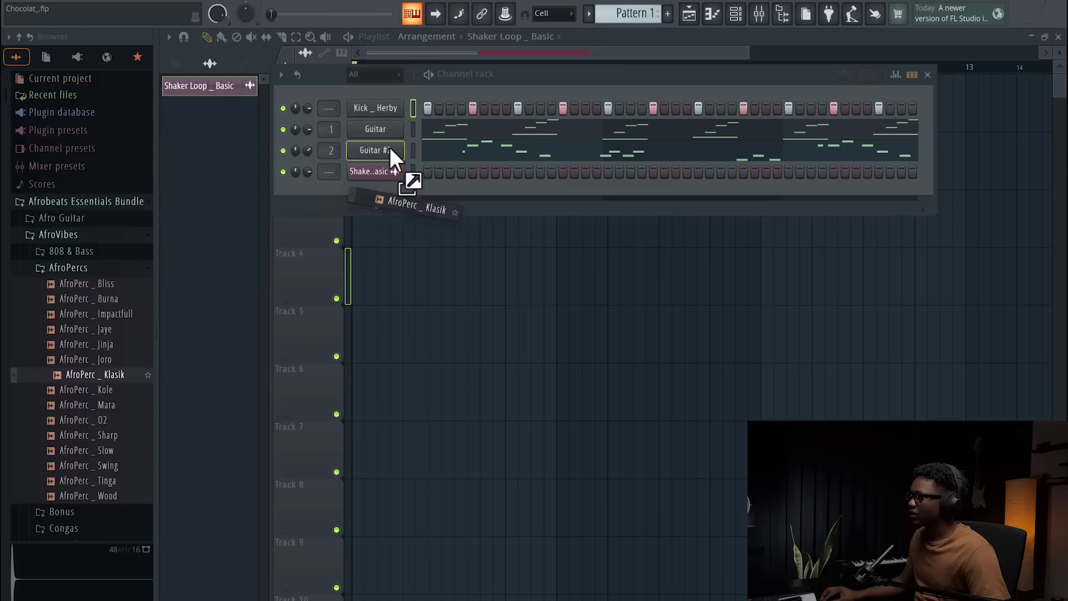
left_click_drag(386, 121, 386, 119)
left_click(428, 129)
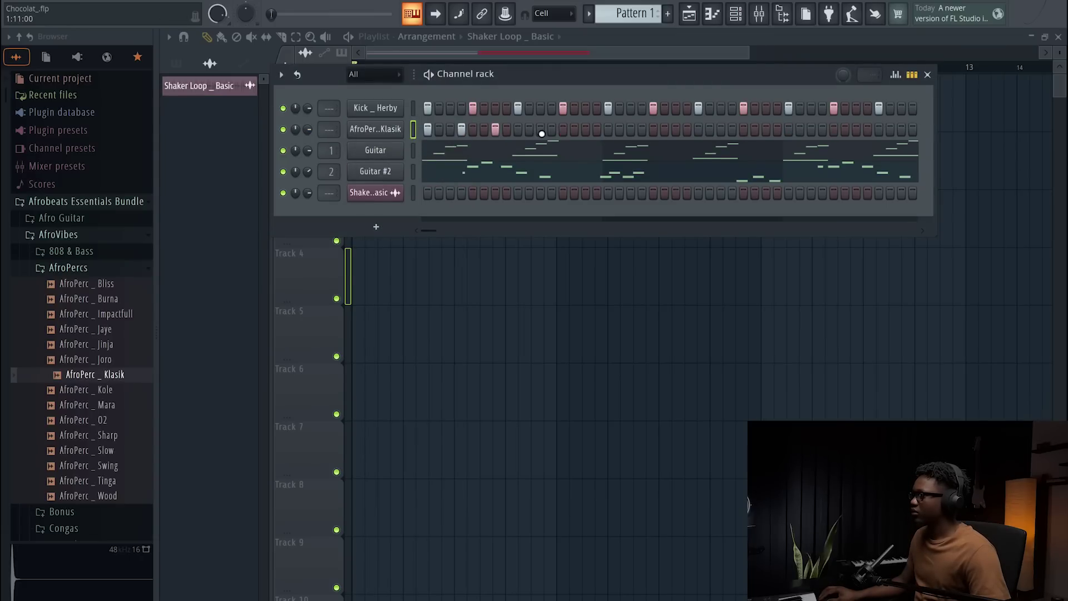
Select the AfroPerc _ Klasik hits of bar 1 in the piano roll and duplicate them into bars 2 to 4.
right_click(365, 133)
left_click(416, 132)
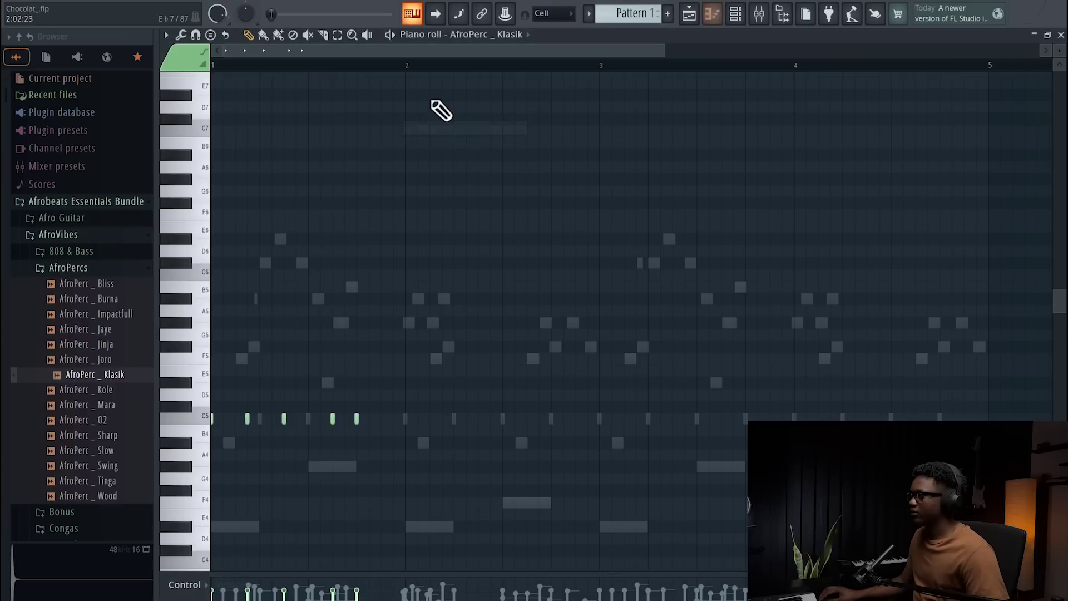
key("space")
left_click_drag(404, 69, 7, 66)
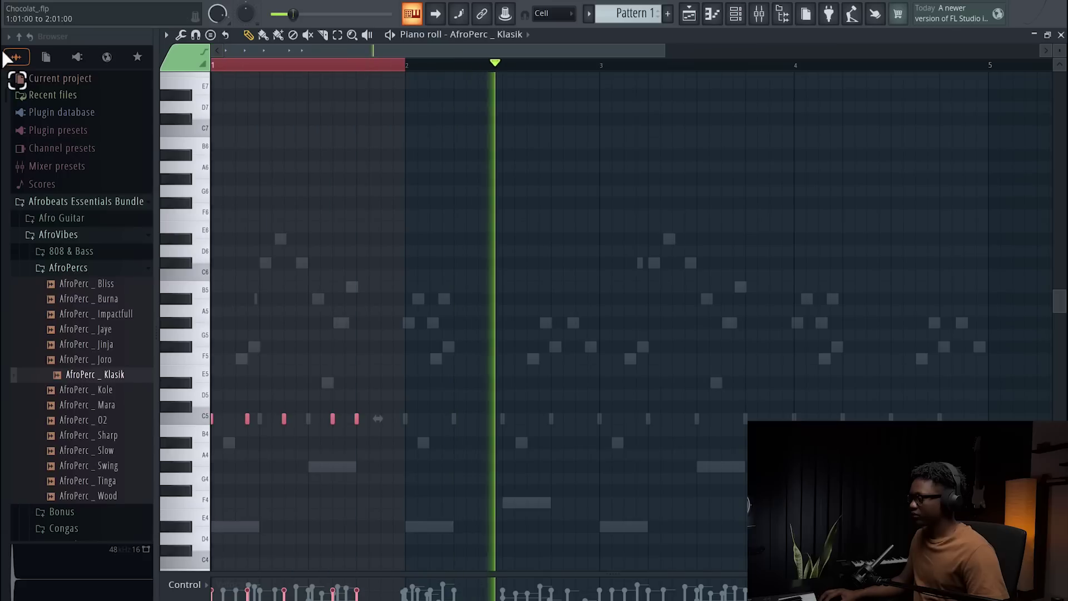
key("ctrl+b")
key("ctrl+b")
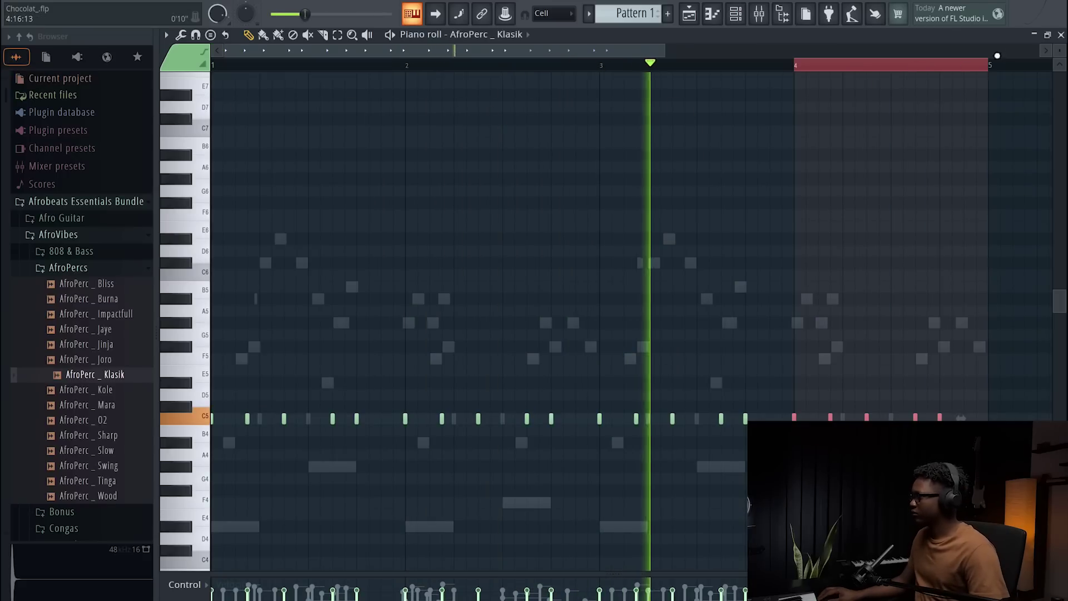
left_click(1060, 35)
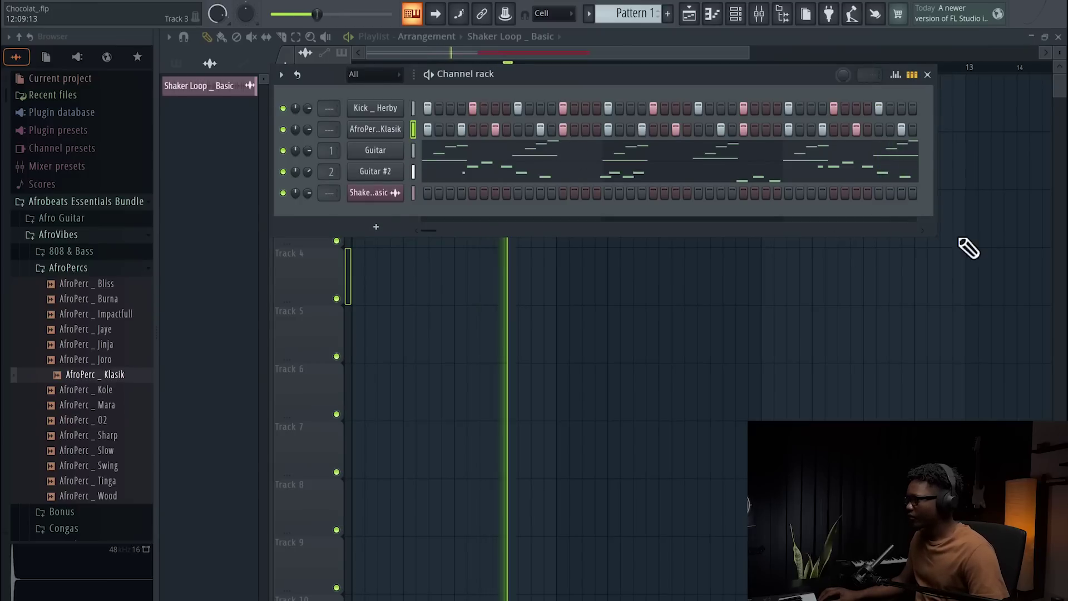
Place the Love Me drum fill from Afrobeats Essentials Bundle _ Vol 2 on Track 3 over the second half of bar 8 and play it.
left_click(86, 202)
key("space")
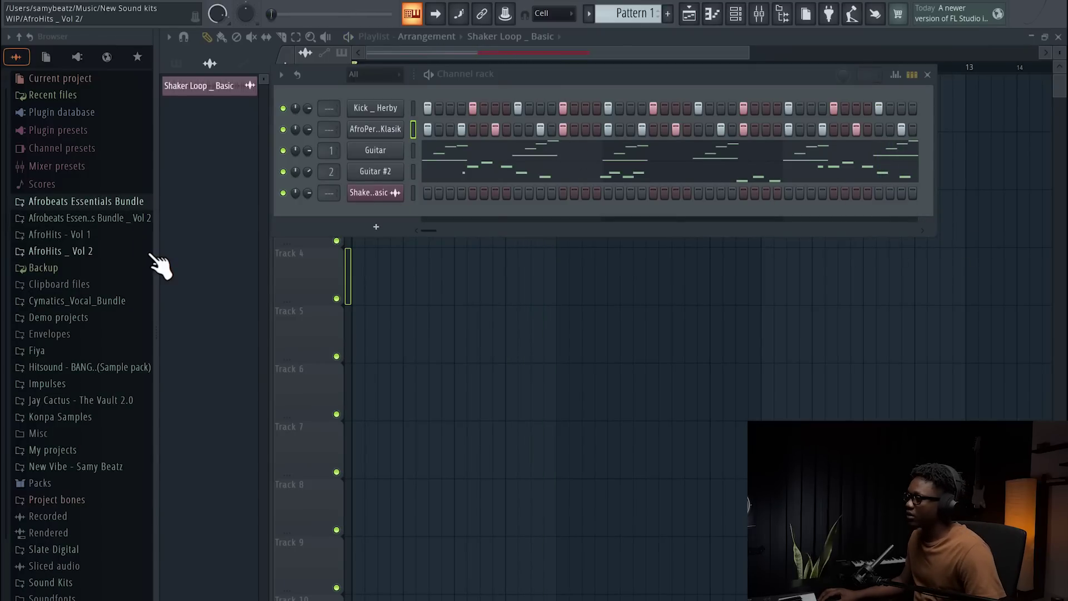
left_click(92, 219)
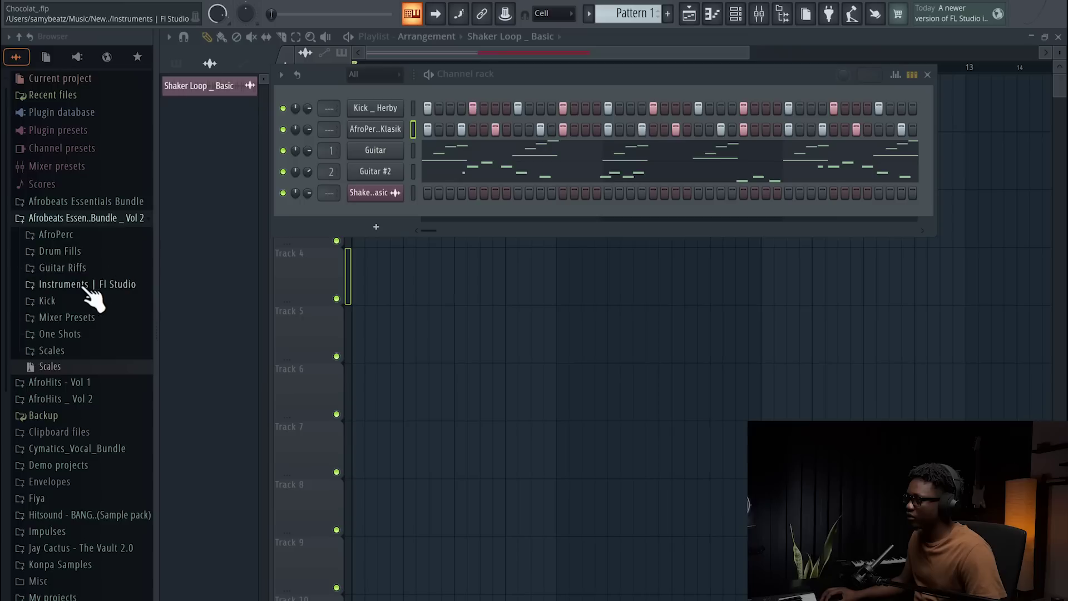
left_click(60, 251)
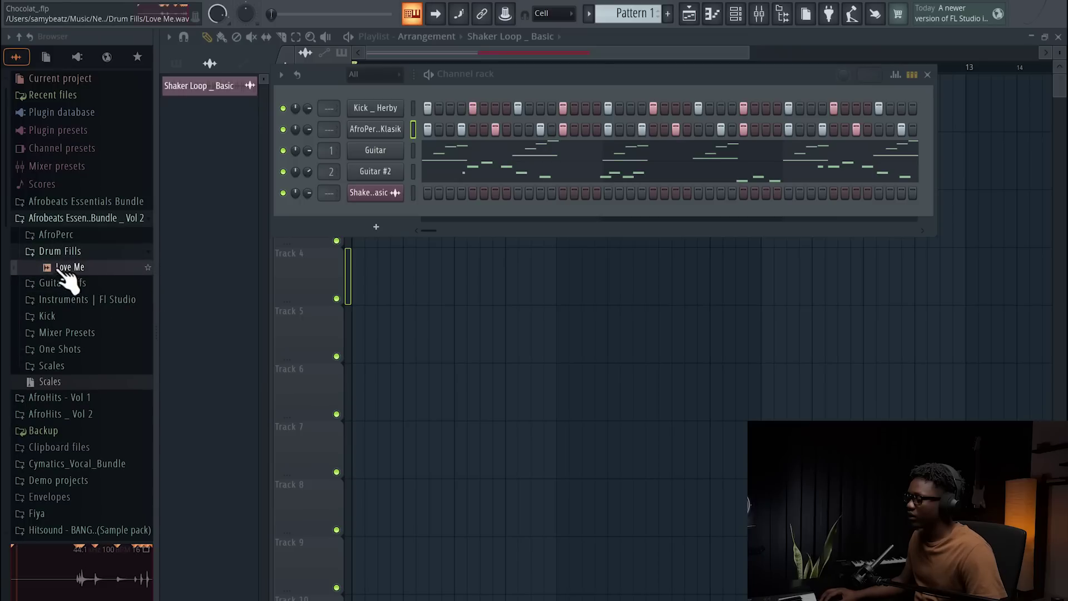
left_click_drag(70, 267, 676, 208)
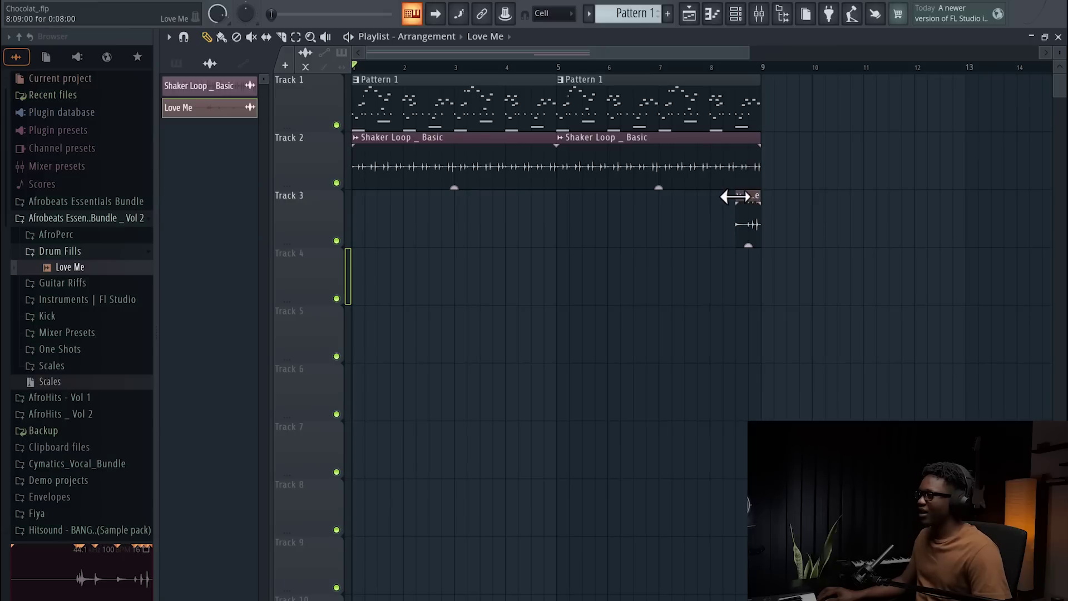
key("space")
left_click(722, 69)
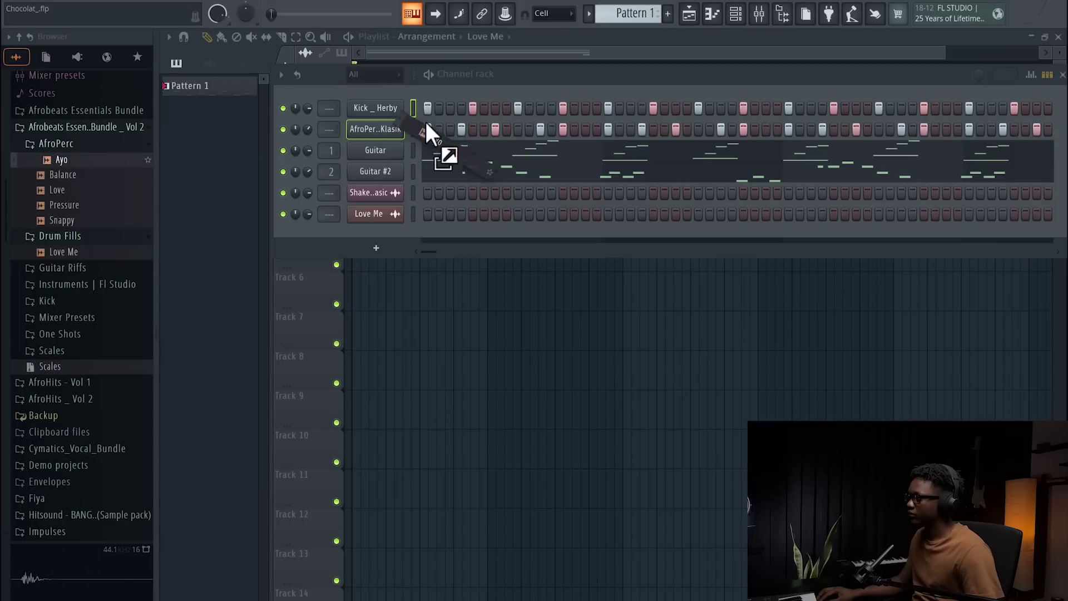
Add the Ayo sample as a channel below Kick _ Herby and place its hits on steps 15 and 47.
left_click_drag(426, 119, 399, 120)
left_click(563, 142)
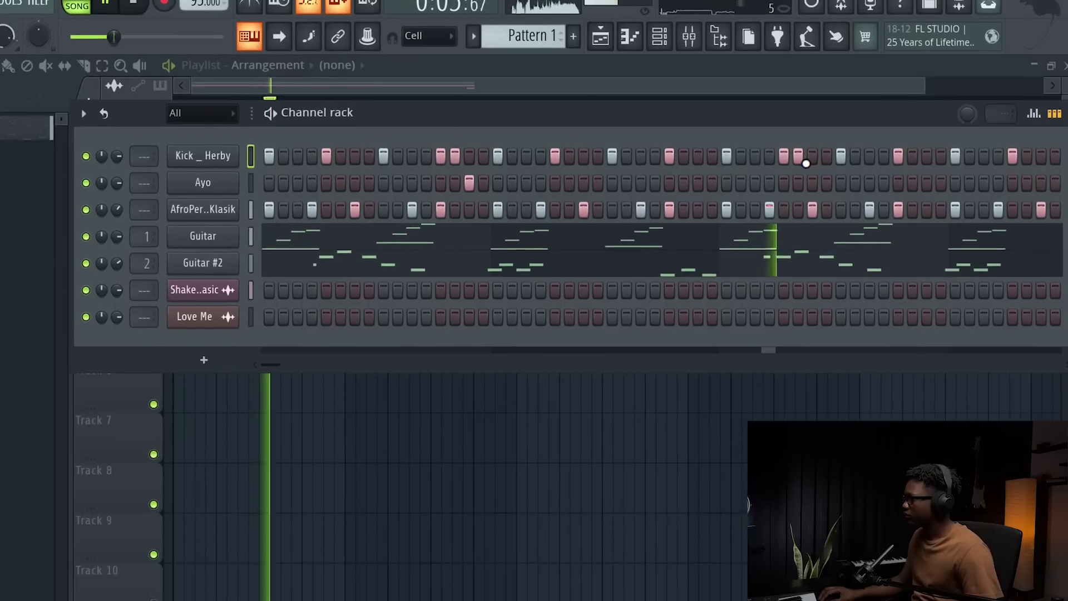
left_click(928, 178)
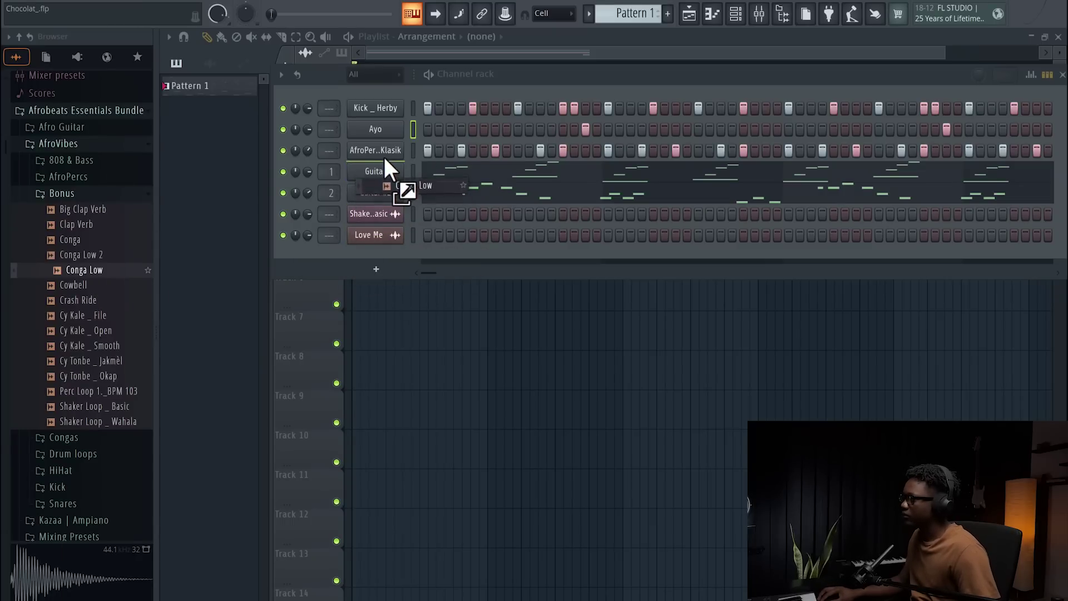
Add Conga Low as a channel below AfroPerc _ Klasik and program hits on steps 2, 16 to 18 and 47 to 49.
left_click_drag(383, 155, 384, 162)
left_click(440, 172)
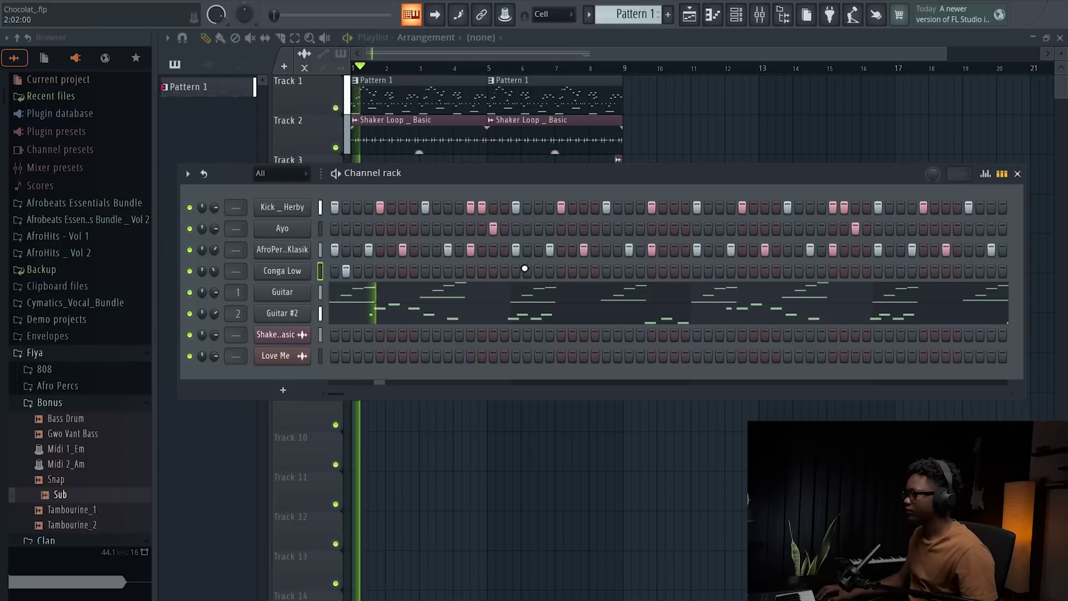
left_click(504, 271)
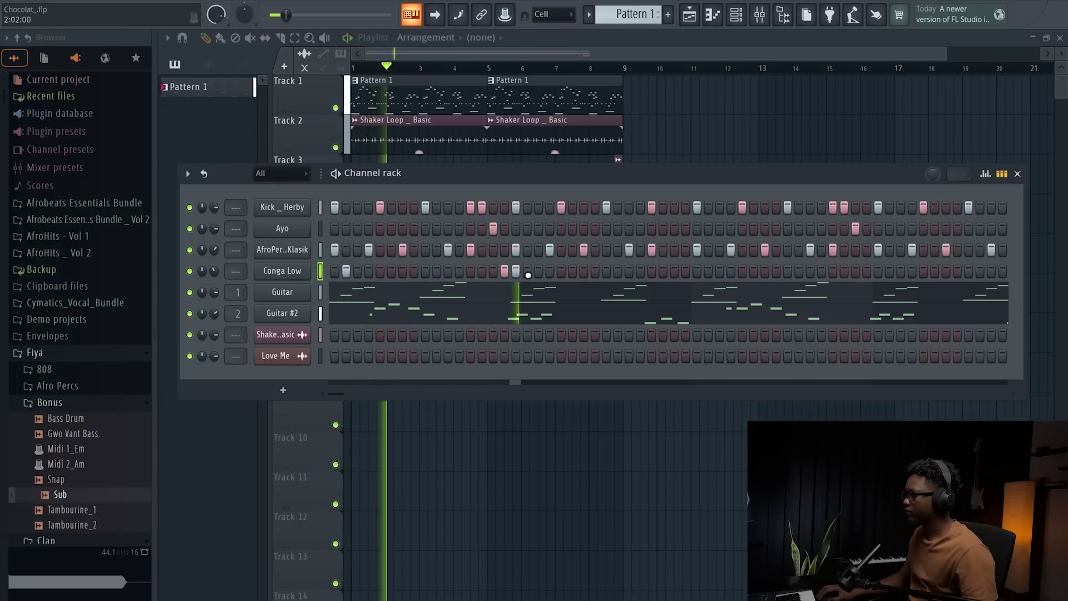
left_click(527, 271)
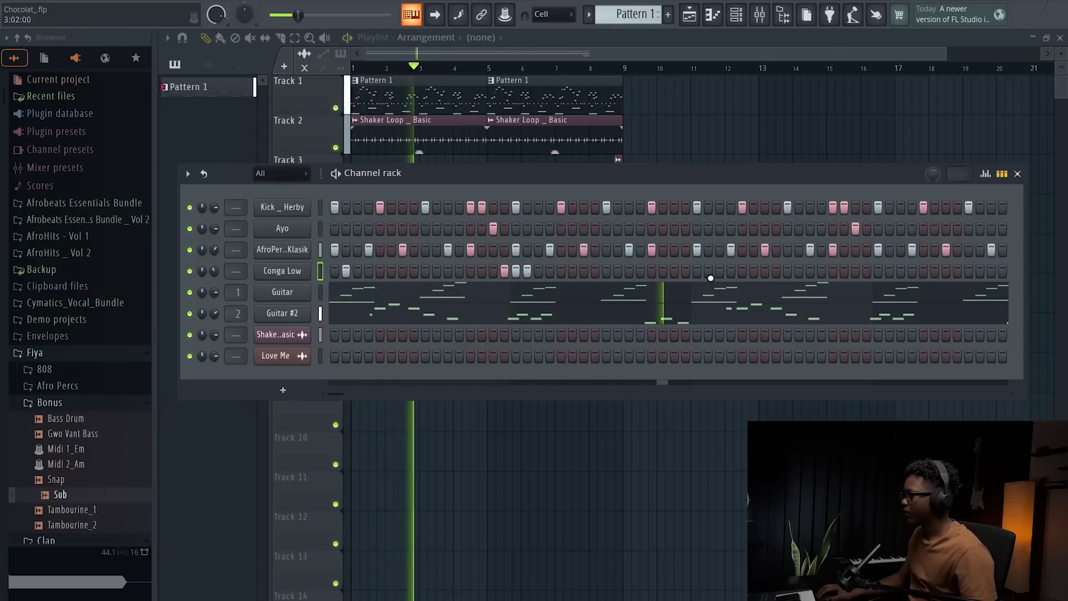
left_click(880, 271)
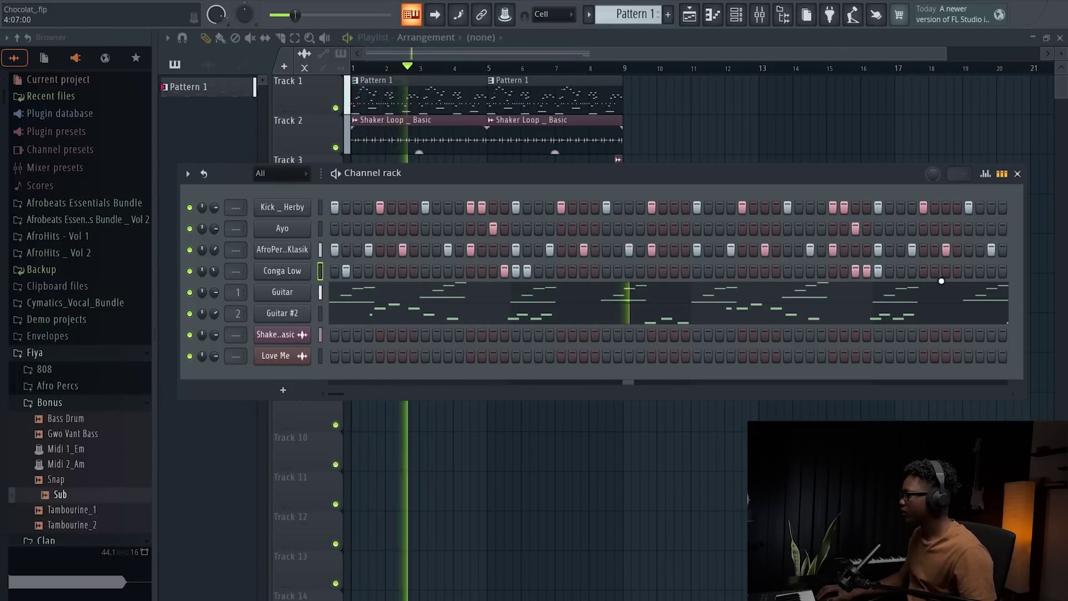
Add a Conga Low hit on step 43 and a closing run of hits on steps 59 to 64.
left_click_drag(946, 272, 995, 275)
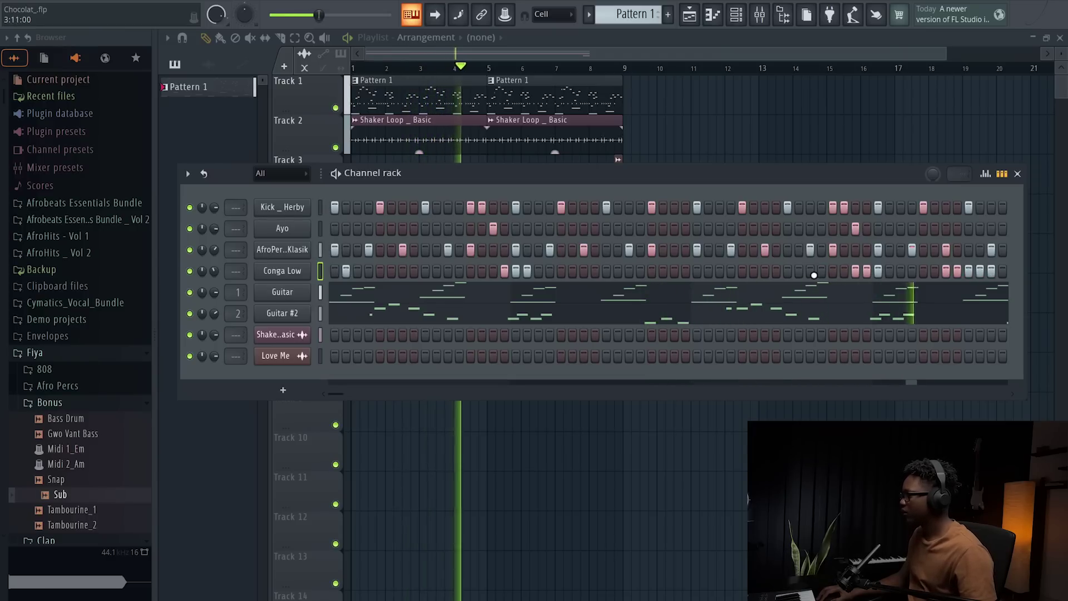
left_click(811, 271)
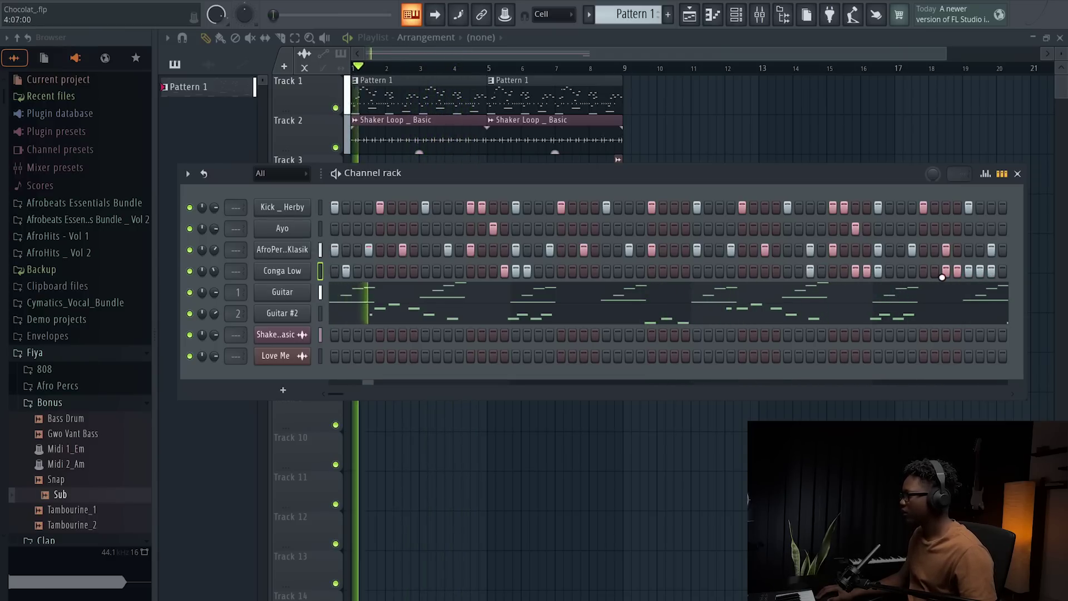
right_click(946, 271)
left_click_drag(866, 175, 730, 176)
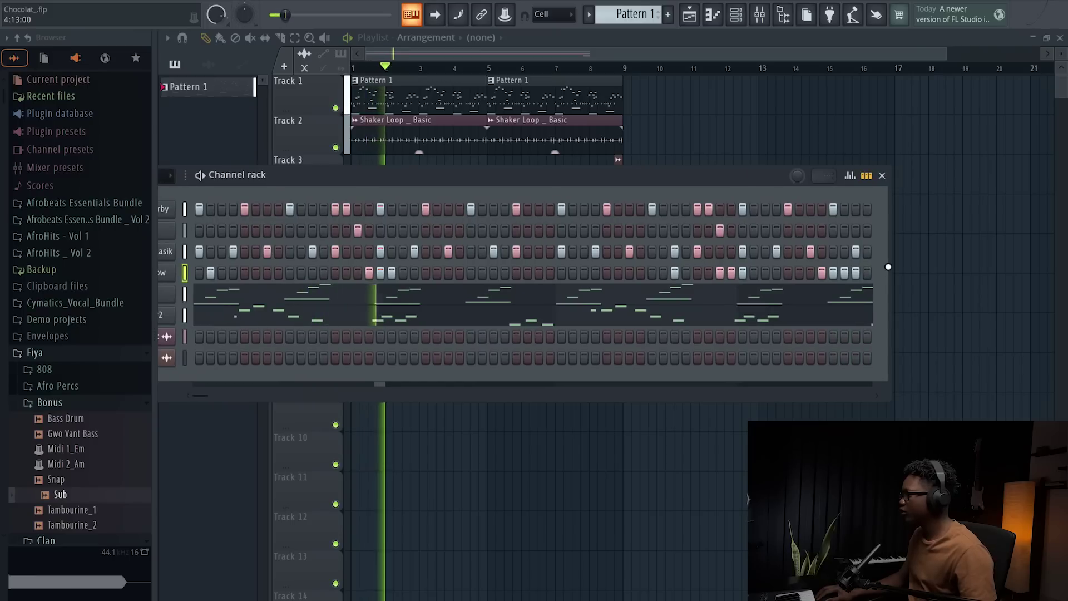
left_click_drag(888, 263, 933, 267)
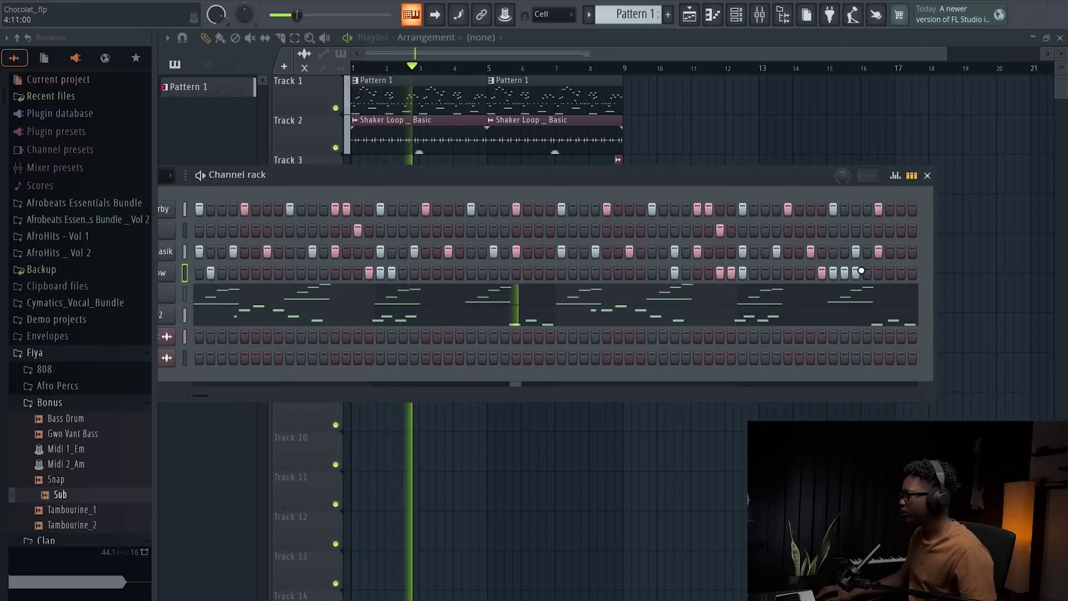
left_click_drag(854, 277, 909, 279)
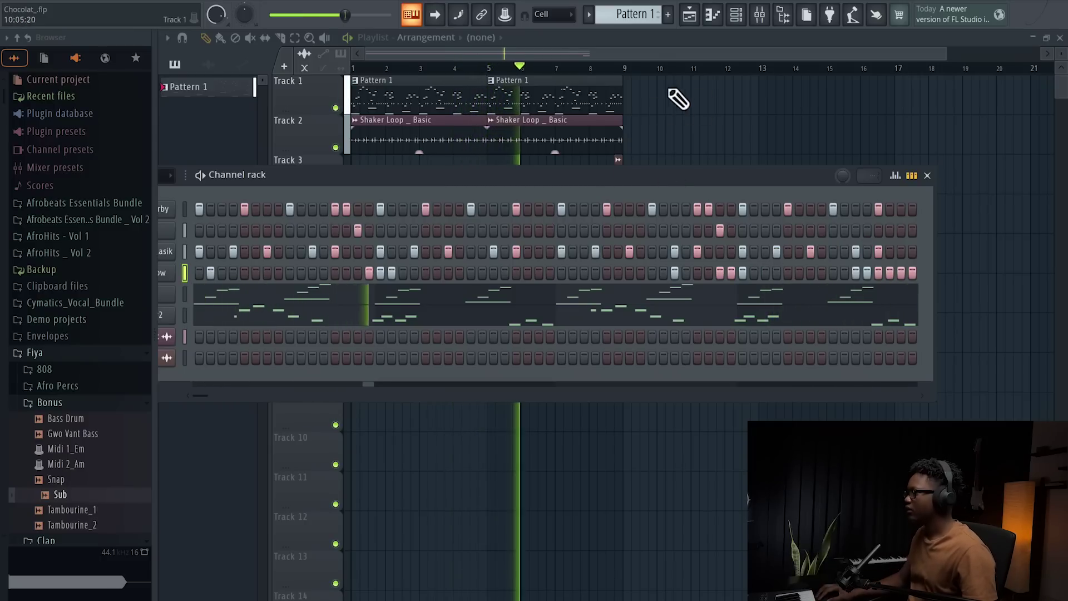
Play the arrangement in the playlist and check how the new conga pattern sits in it.
left_click(650, 54)
key("space")
key("space")
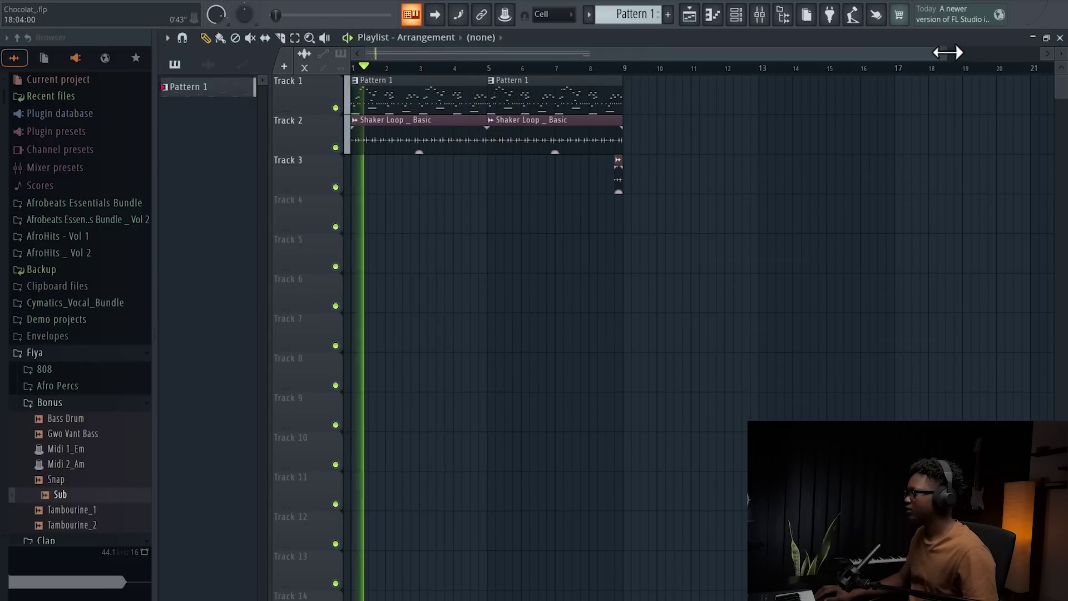
left_click_drag(947, 53, 851, 53)
left_click(745, 22)
key("space")
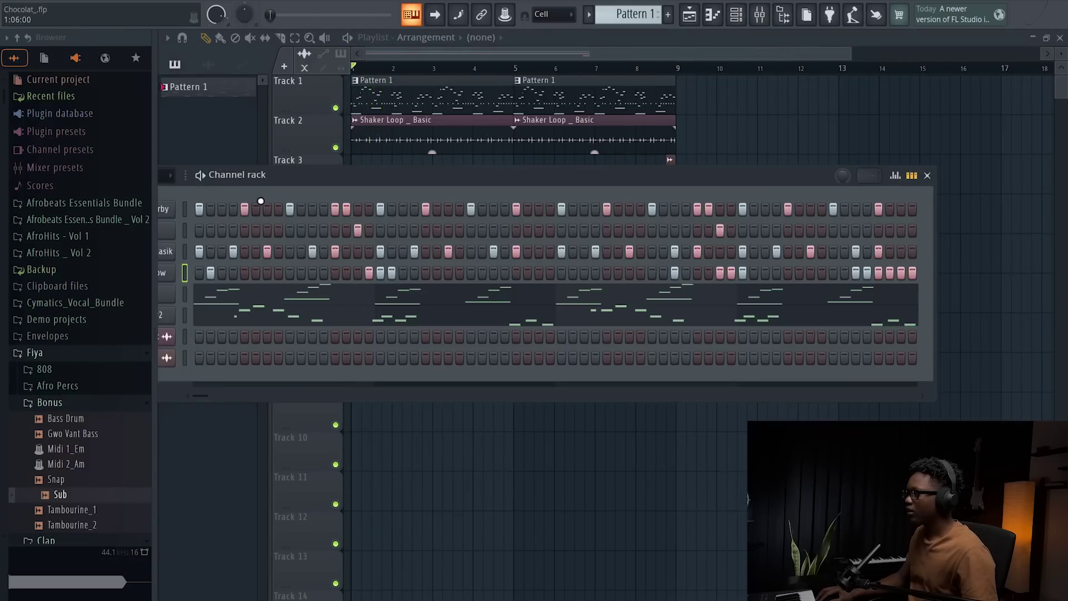
Add the Sub sample from Fiya's Bonus folder as the last channel and set it to cut itself.
left_click_drag(283, 181, 436, 189)
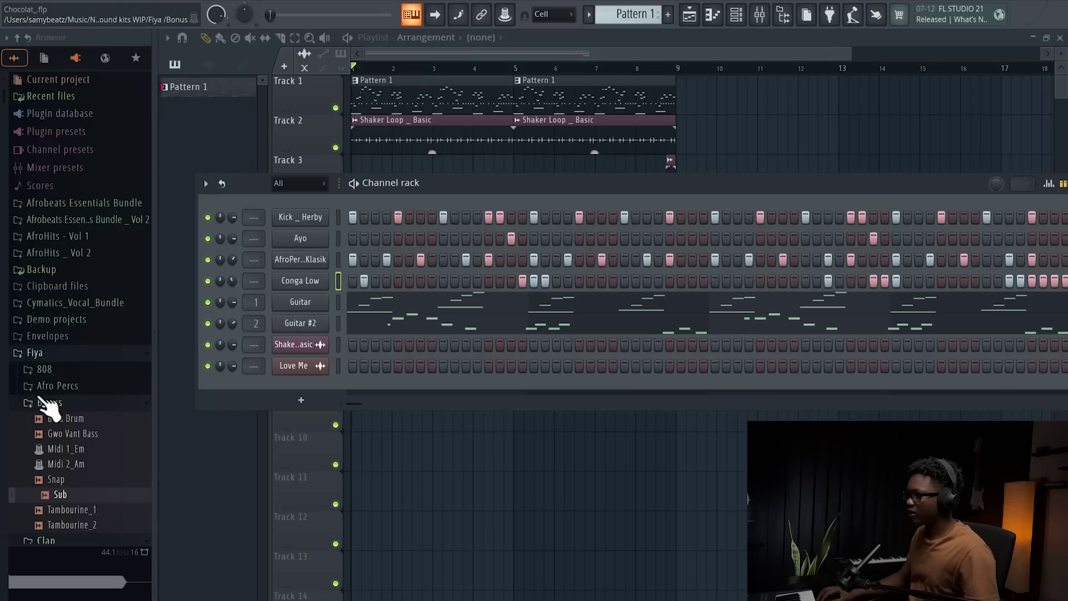
left_click_drag(301, 384, 357, 400)
right_click(303, 390)
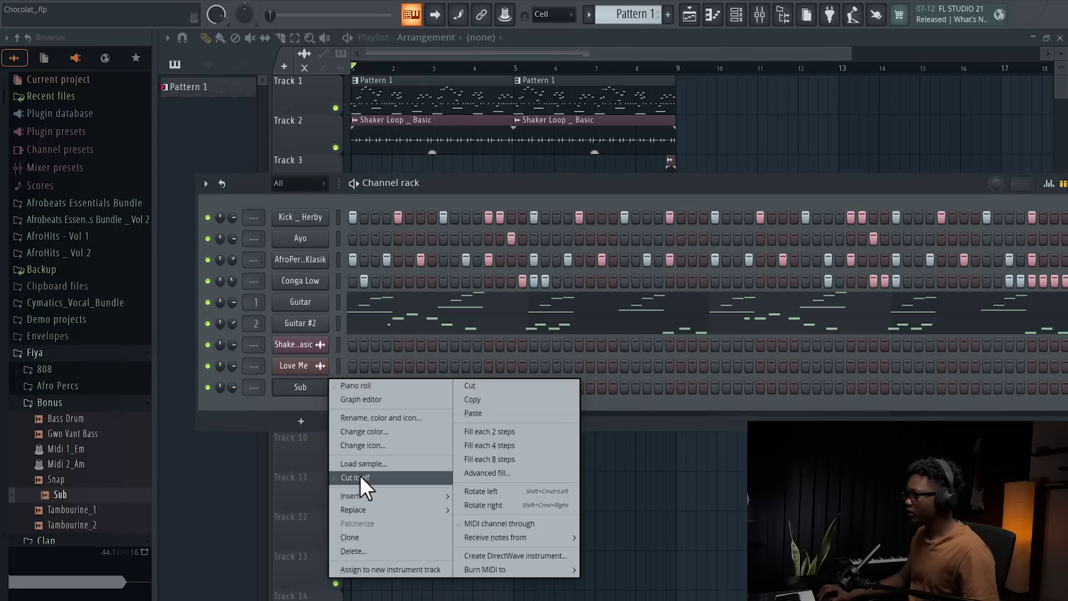
Enable the volume envelope of the Sub channel with the hold at maximum.
left_click(317, 388)
left_click(283, 168)
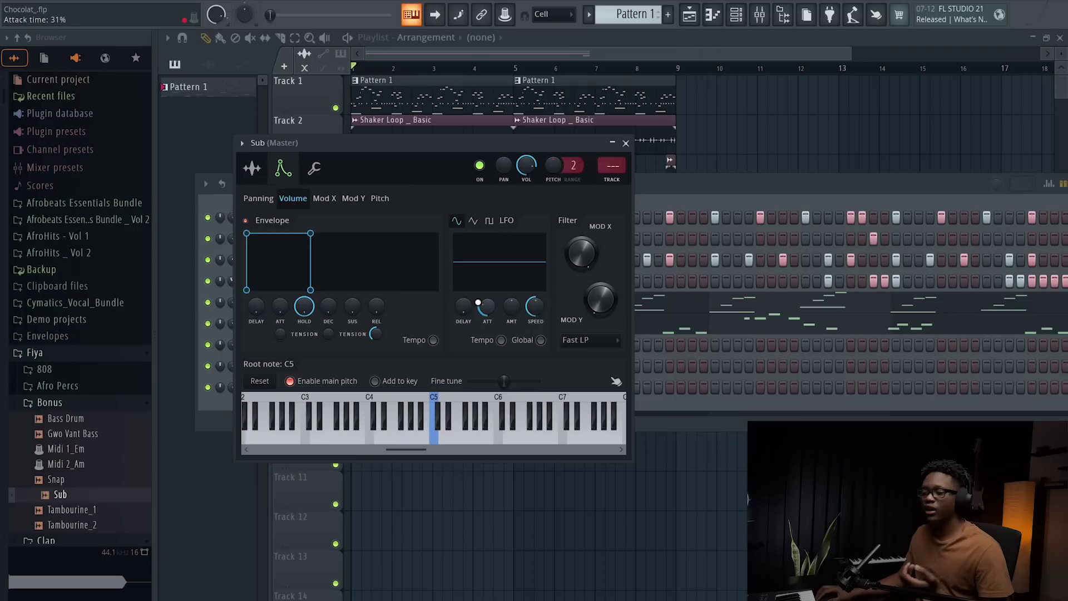
left_click(626, 143)
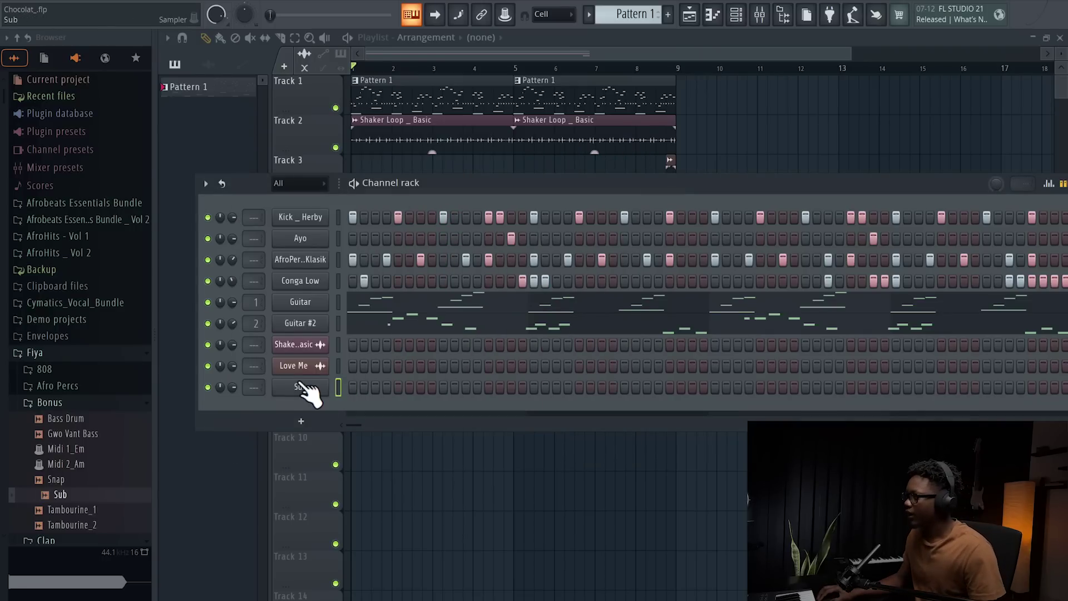
Write the Sub bassline in the piano roll: E♭4 and A♭4 in bar 1, E♭4 and F4 in bar 2, half a bar apart.
right_click(303, 389)
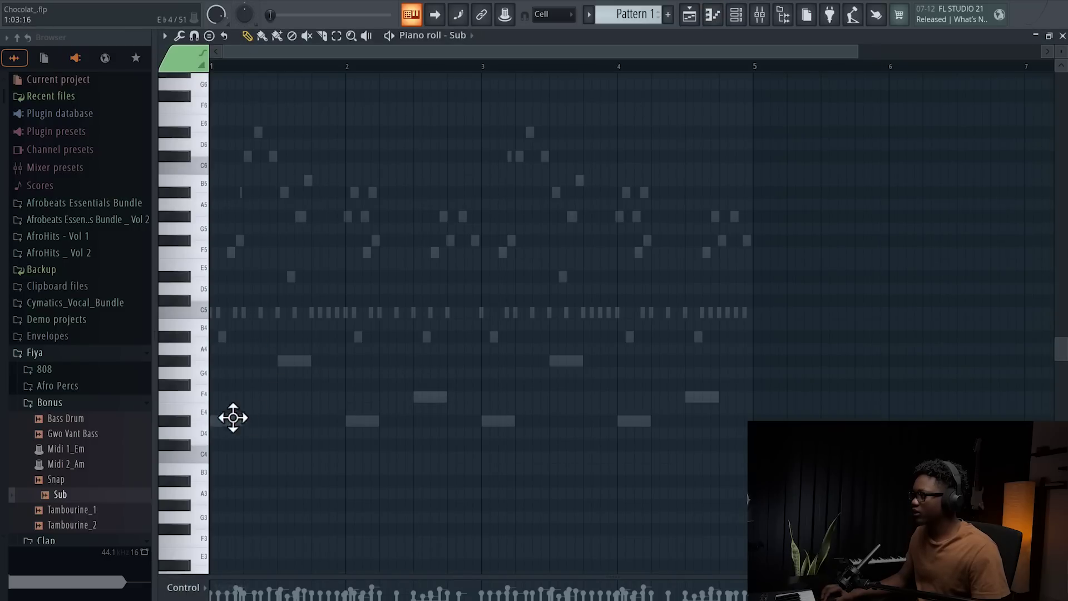
key("space")
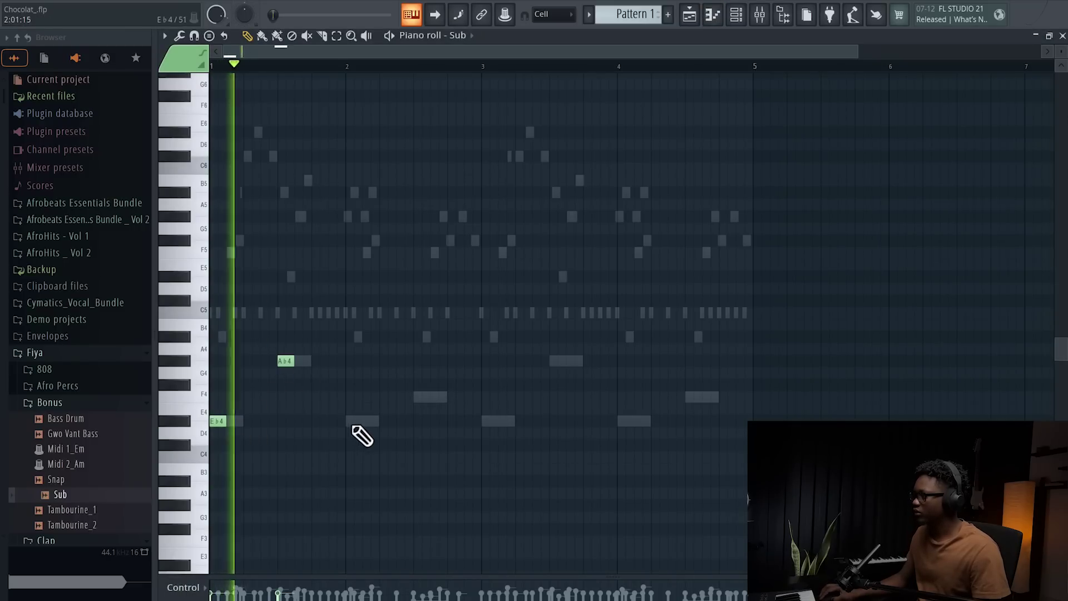
left_click(352, 421)
left_click(413, 398)
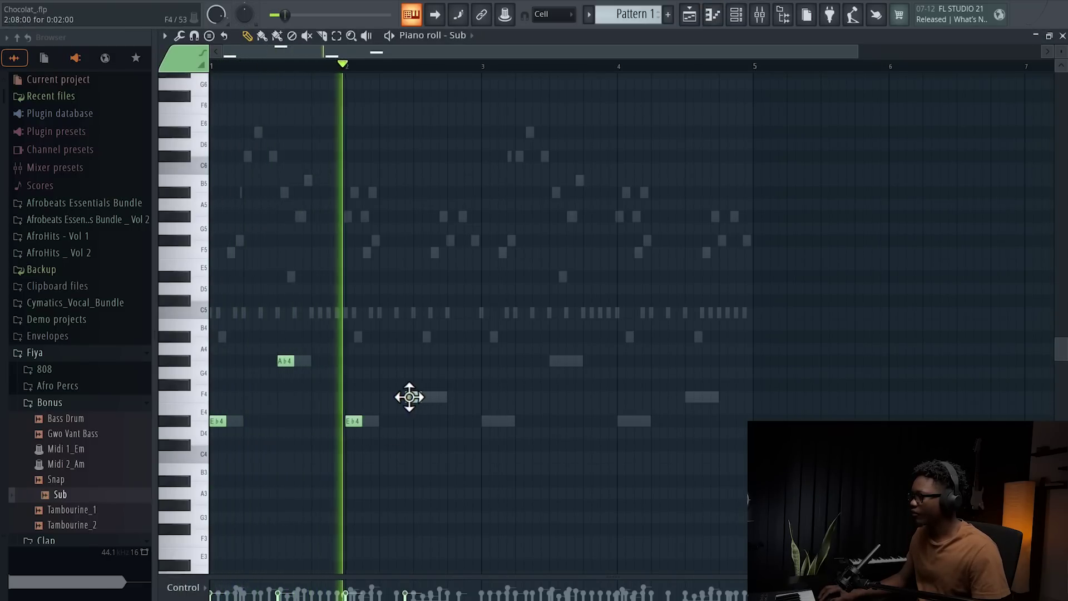
left_click_drag(408, 396, 418, 389)
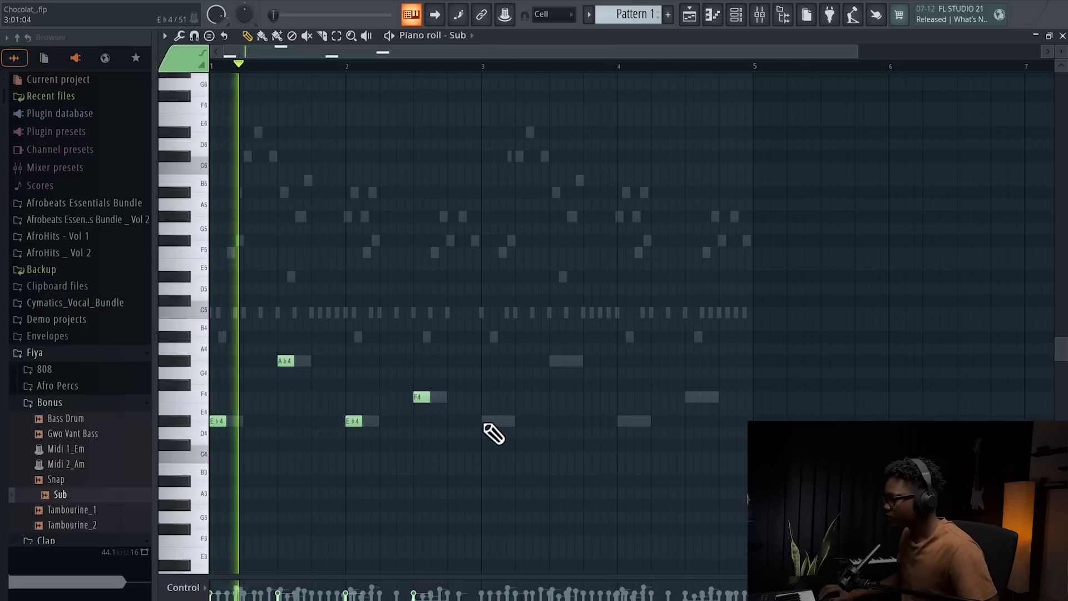
Select the Sub notes of bars 1 and 2 and duplicate them into bars 3 and 4.
key("space")
left_click_drag(483, 68, 212, 66)
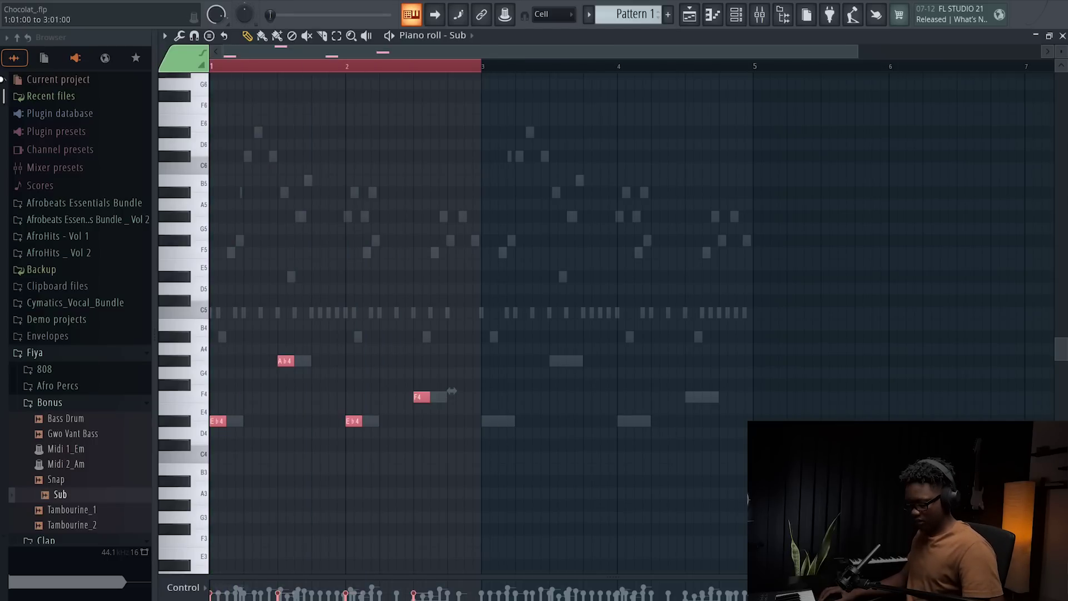
key("ctrl+b")
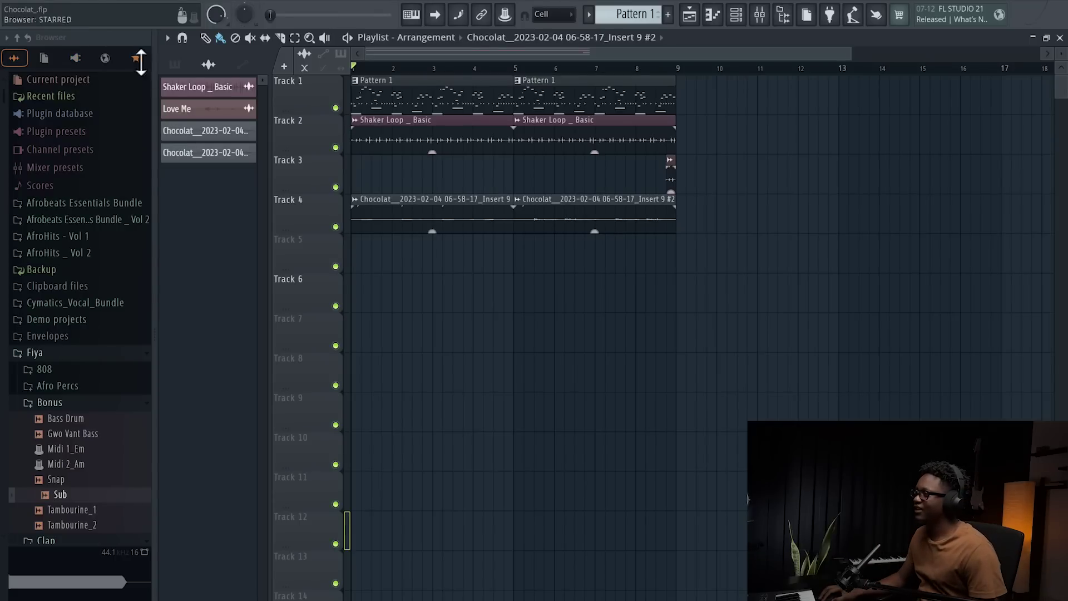
Play the arrangement from the start to hear the two vocal chop clips on Track 4.
key("space")
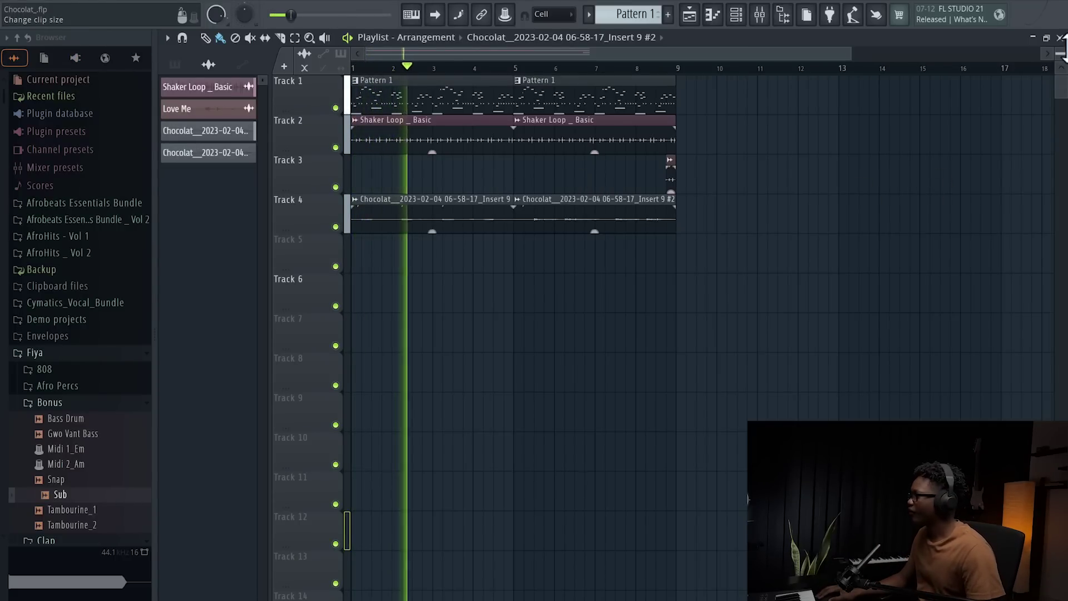
scroll(534, 186, "up", 1)
left_click_drag(1061, 53, 1062, 70)
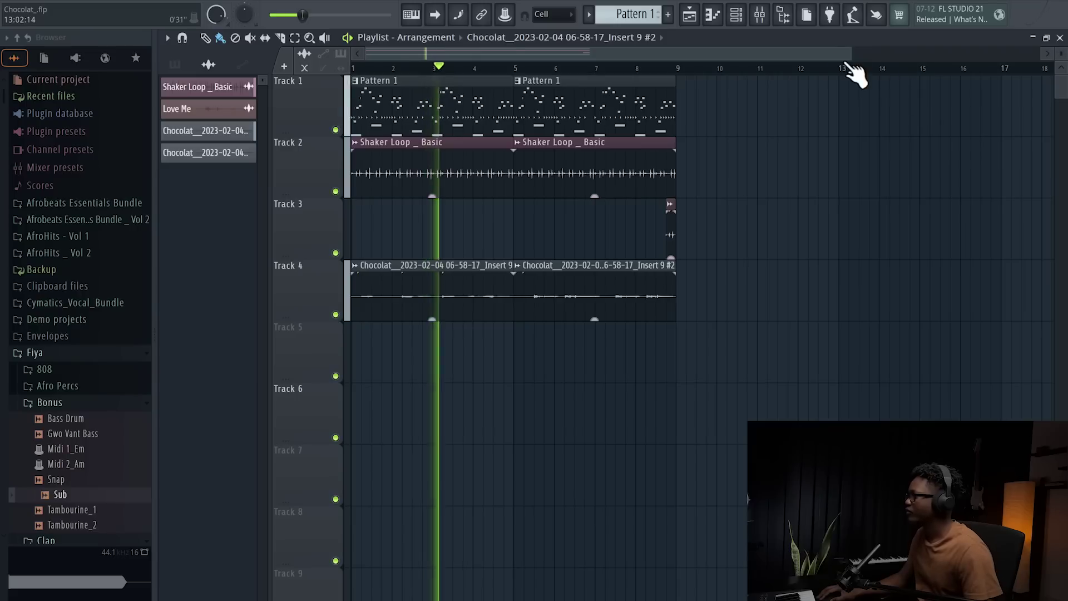
left_click_drag(850, 56, 711, 112)
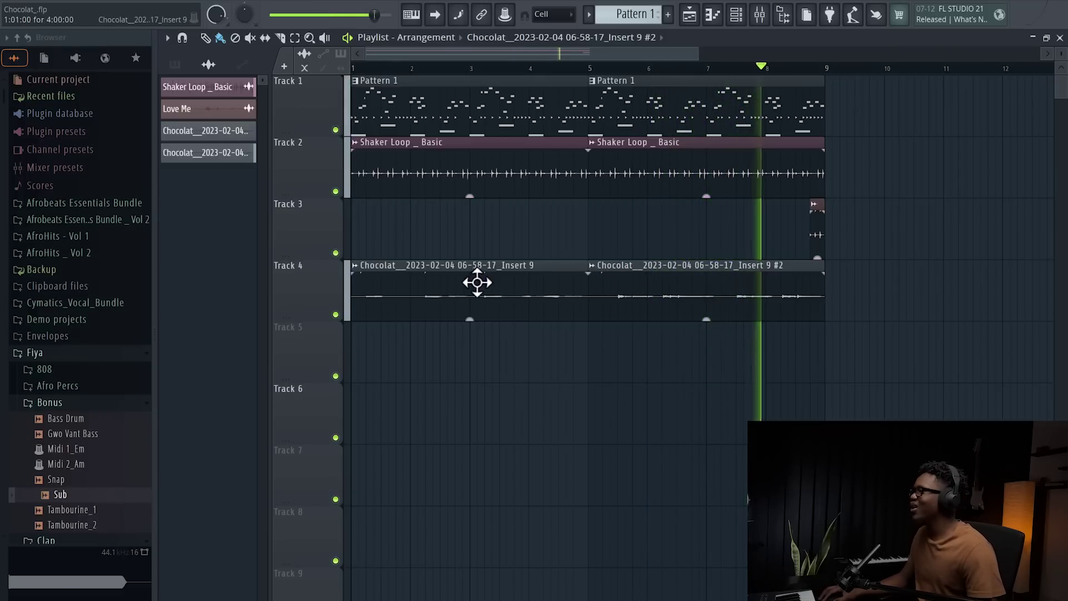
key("space")
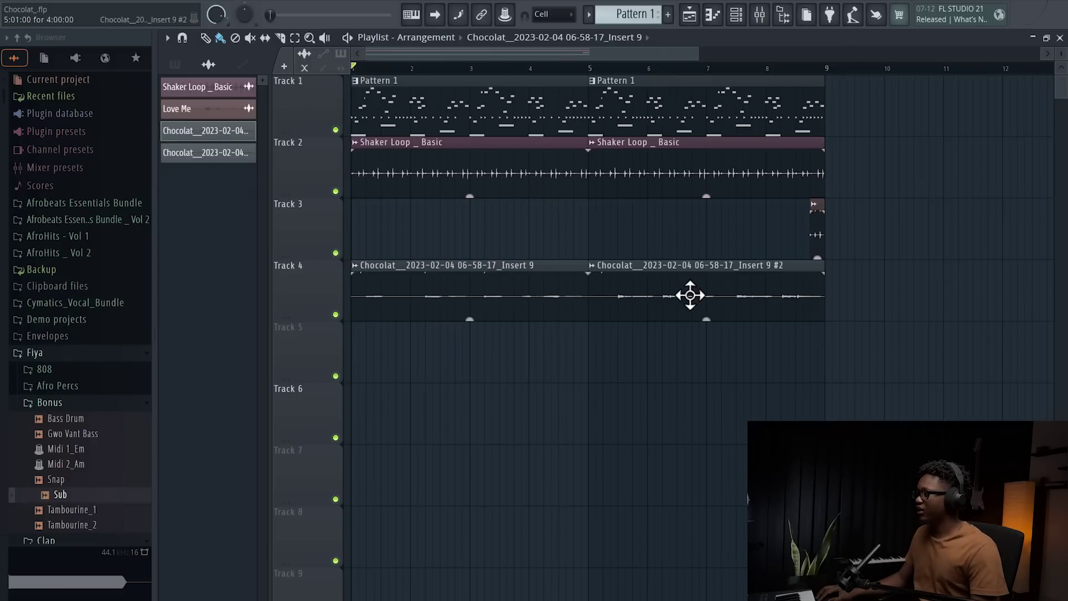
Review the sample settings of the second vocal chop clip on Track 4 and play the arrangement again.
double_click(684, 292)
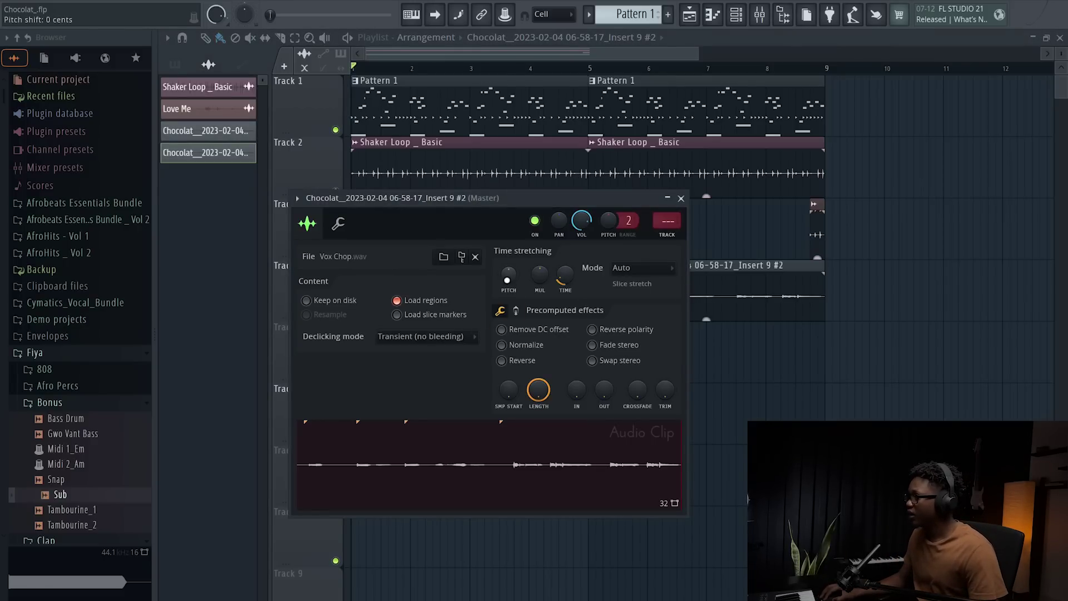
left_click(681, 198)
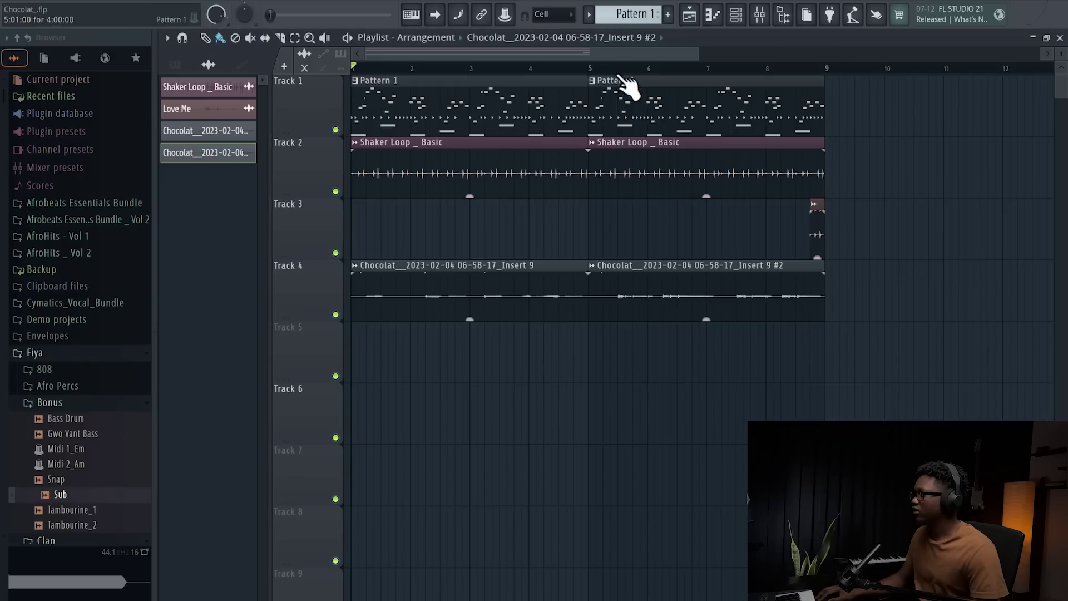
key("space")
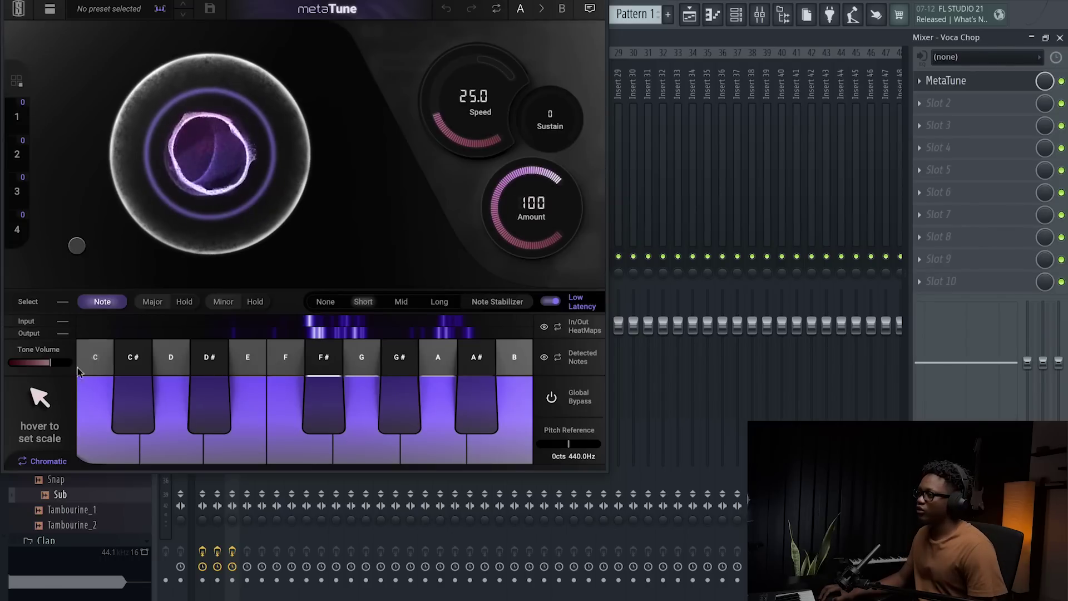
Set MetaTune on the Voca Chop mixer track to D# minor with a speed of 9.7.
left_click(58, 414)
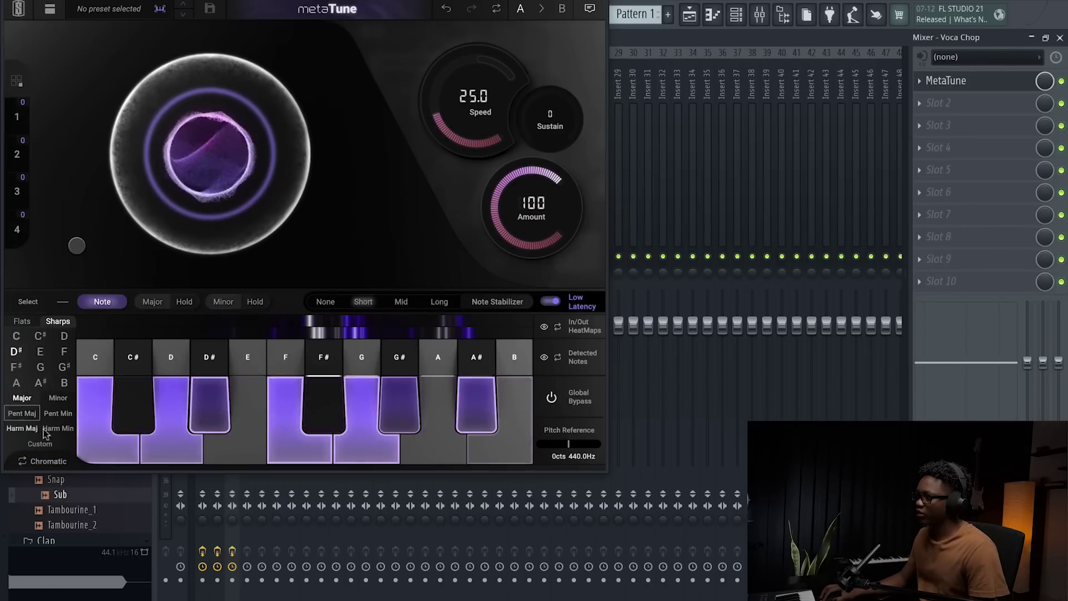
left_click(61, 400)
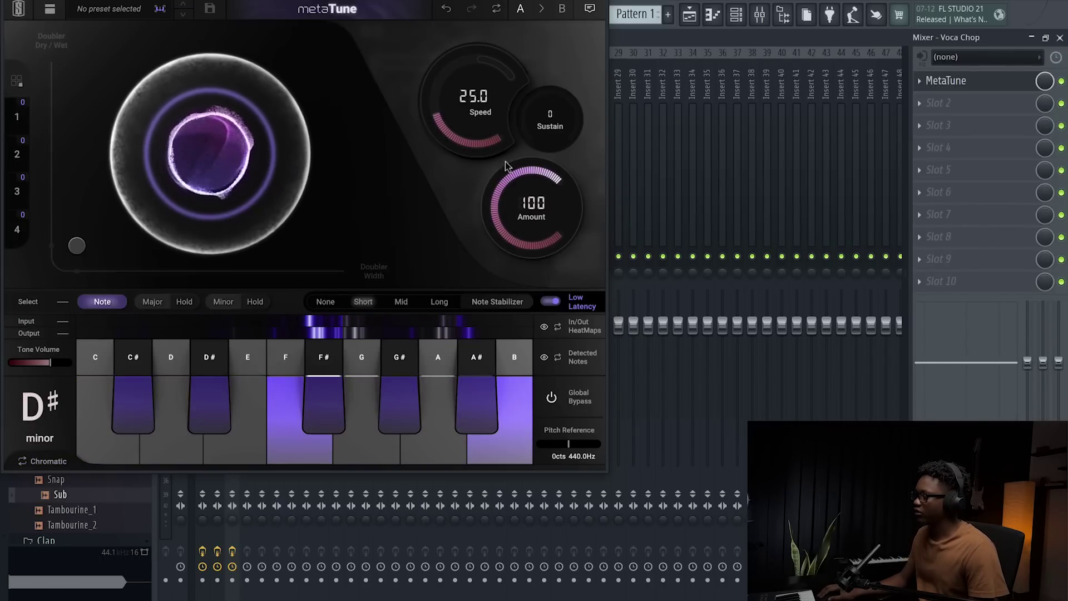
left_click_drag(438, 111, 436, 98)
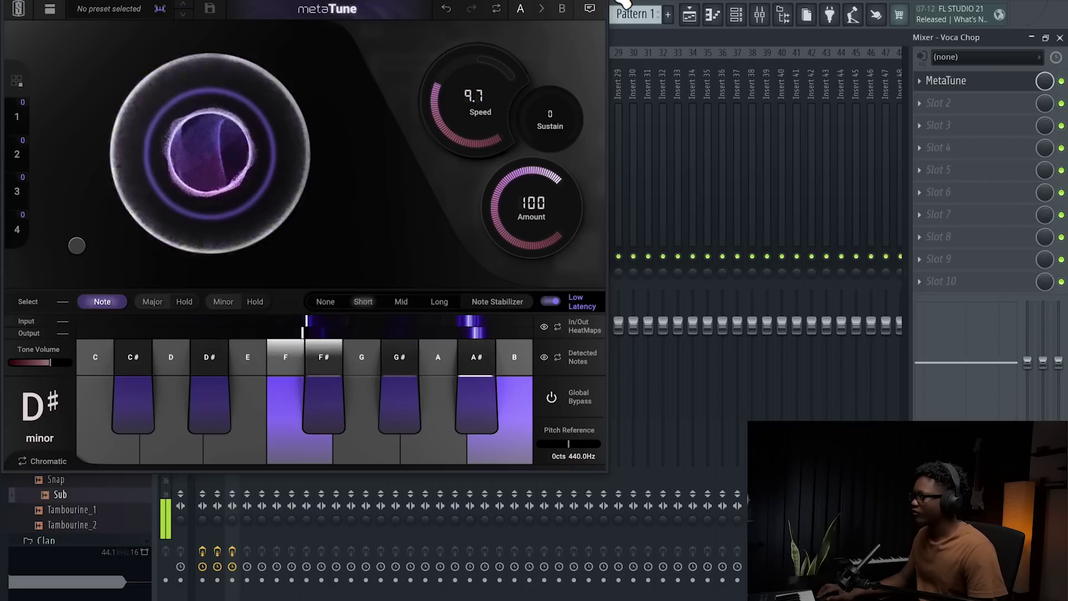
left_click(602, 2)
Load Fruity Convolver into slot 2 of the Voca Chop mixer track and set its wet level slightly below halfway.
left_click(921, 105)
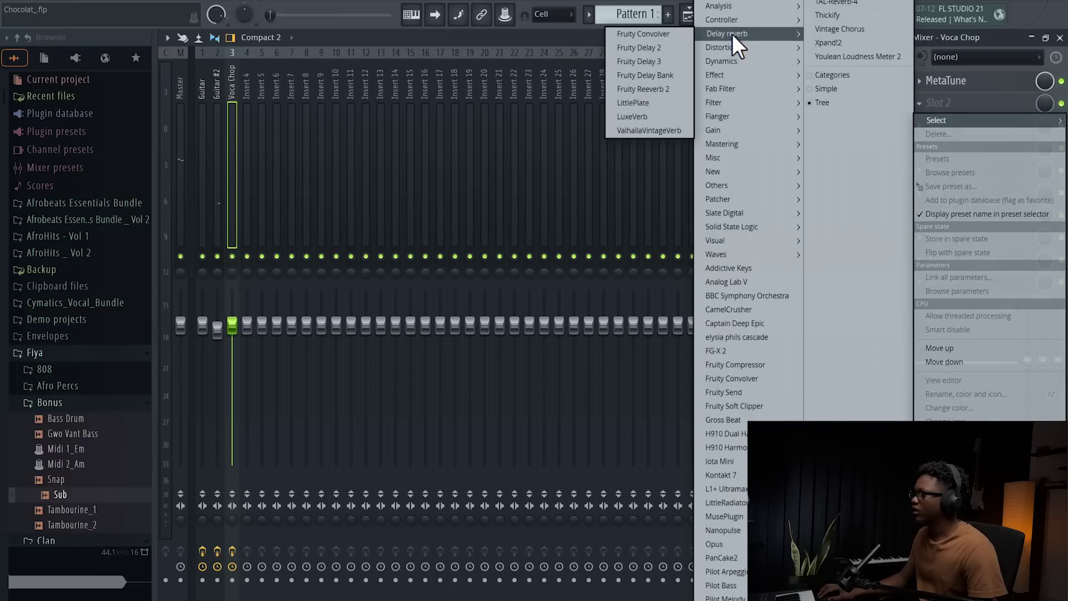
left_click(645, 34)
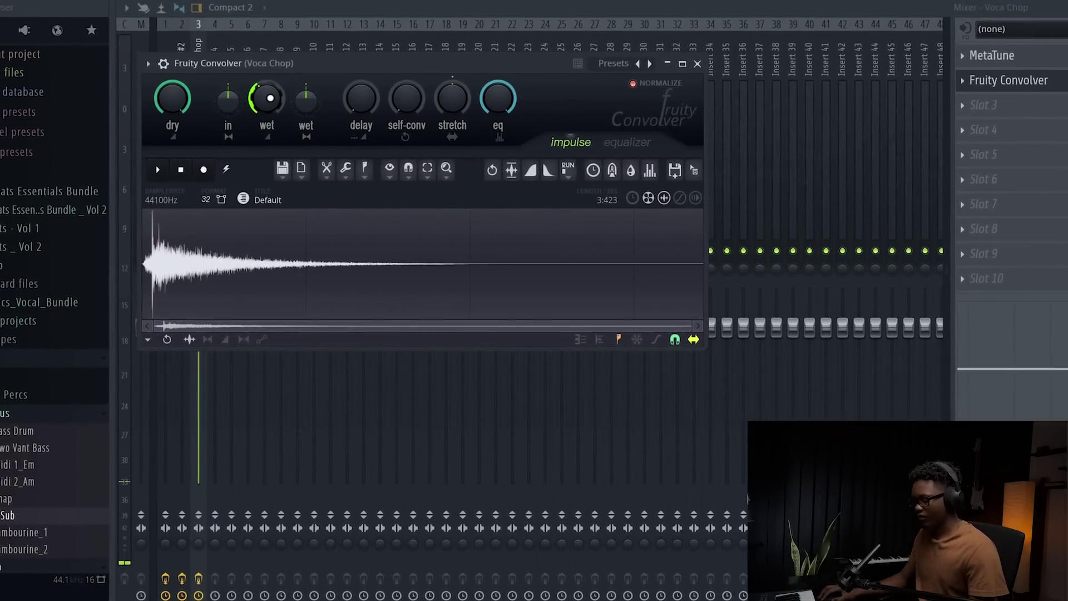
key("XF86AudioRaiseVolume")
left_click_drag(276, 103, 276, 95)
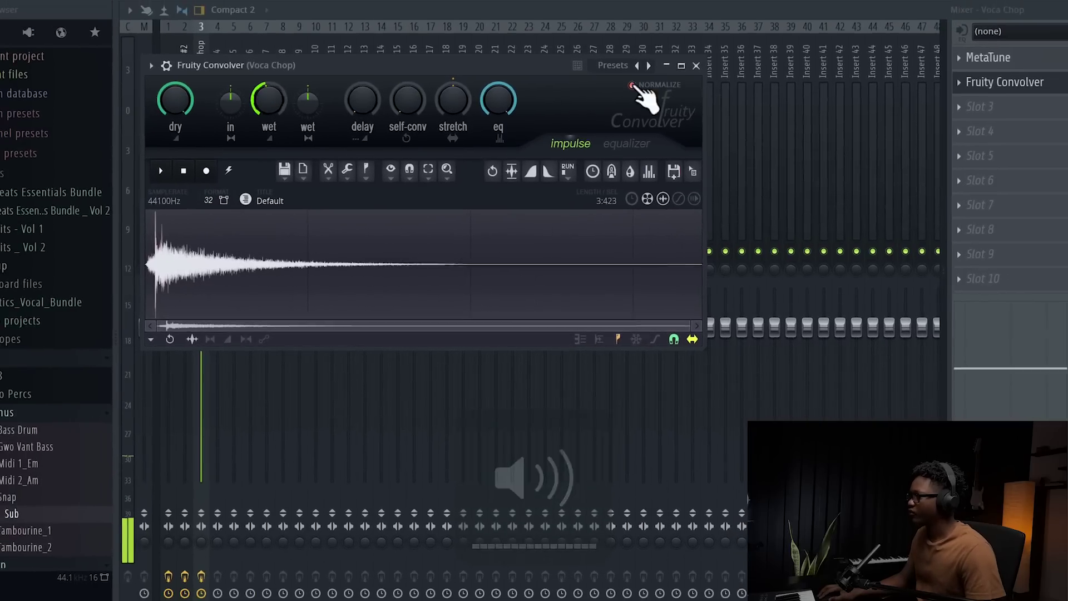
left_click(706, 50)
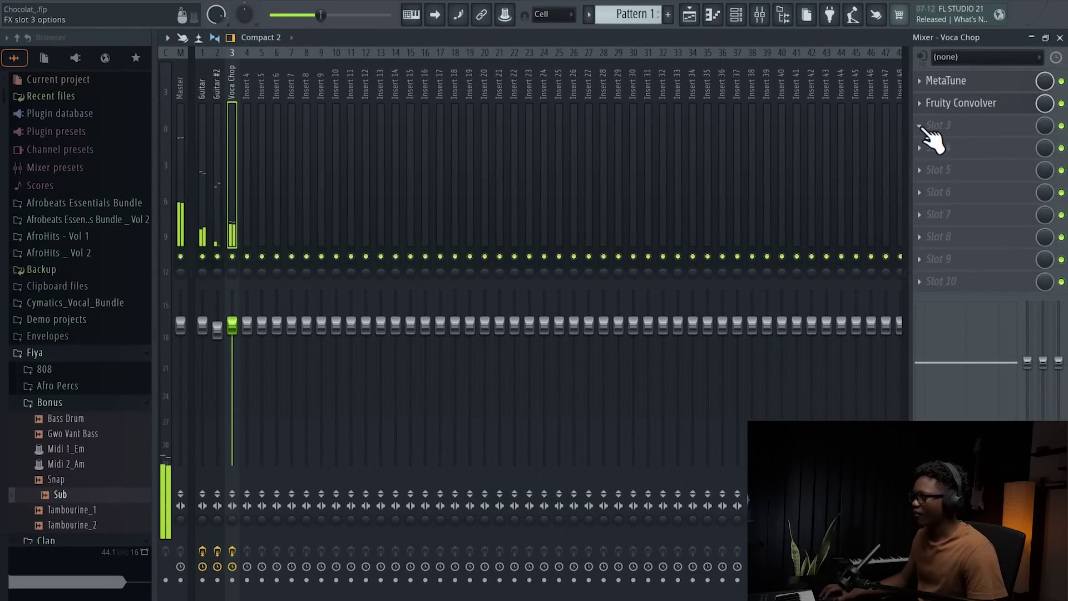
Return to the playlist and listen to the arrangement with the processed vocal chops.
left_click(690, 14)
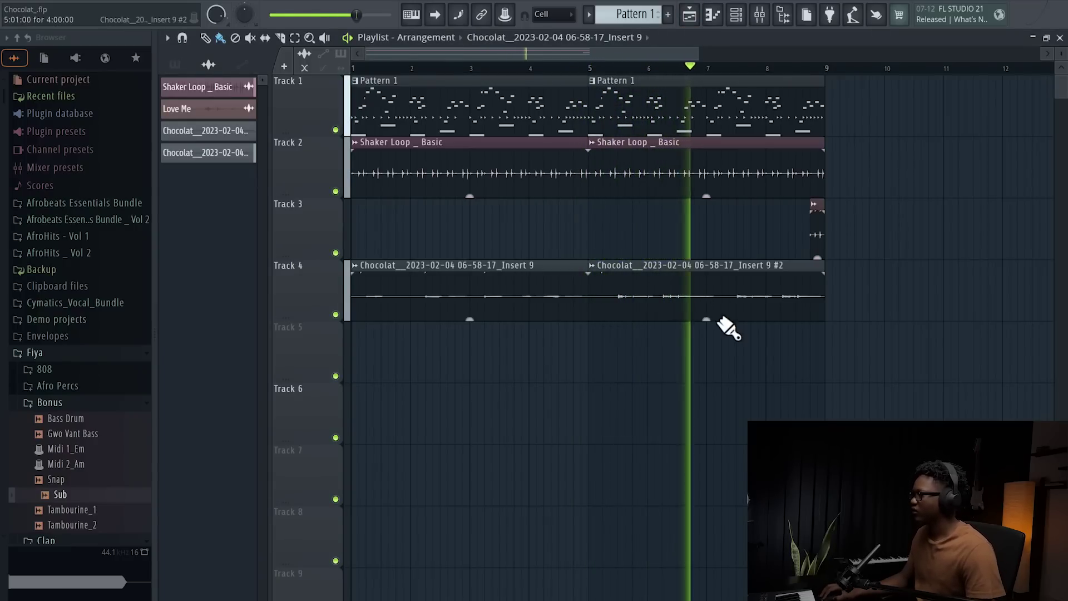
key("XF86AudioRaiseVolume")
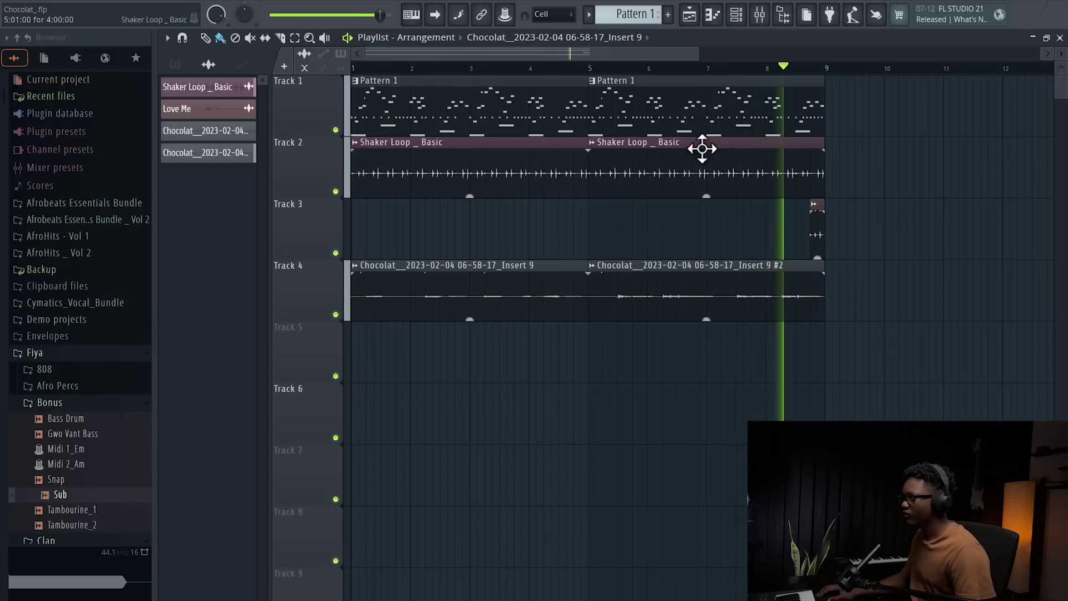
scroll(918, 95, "down", 4)
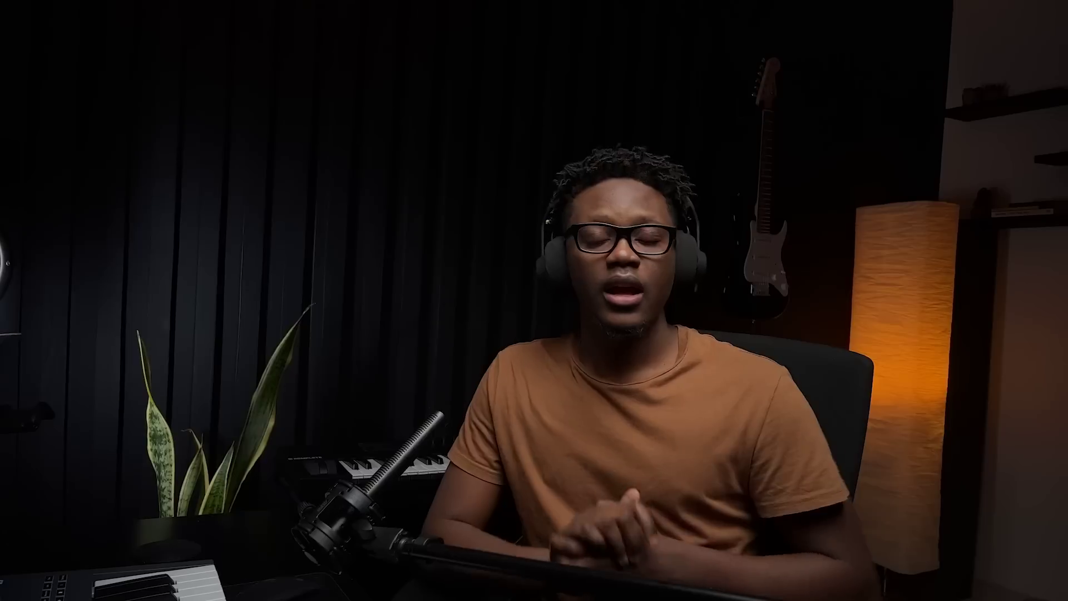
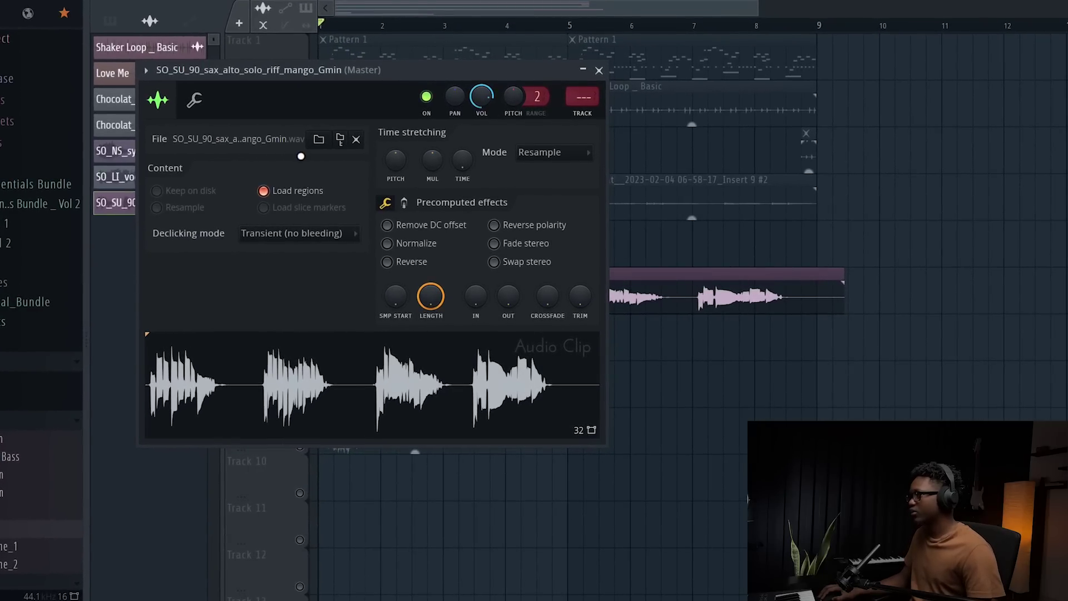
Set the sax riff sample's pitch shift to -400 cents and close its sample settings.
left_click_drag(395, 160, 395, 184)
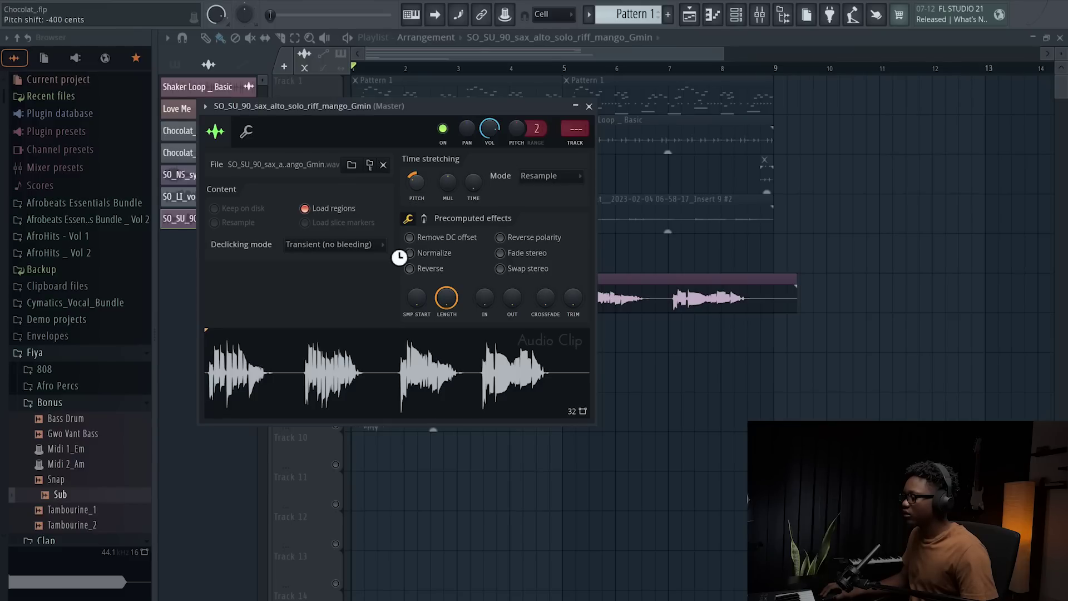
key("space")
left_click(590, 106)
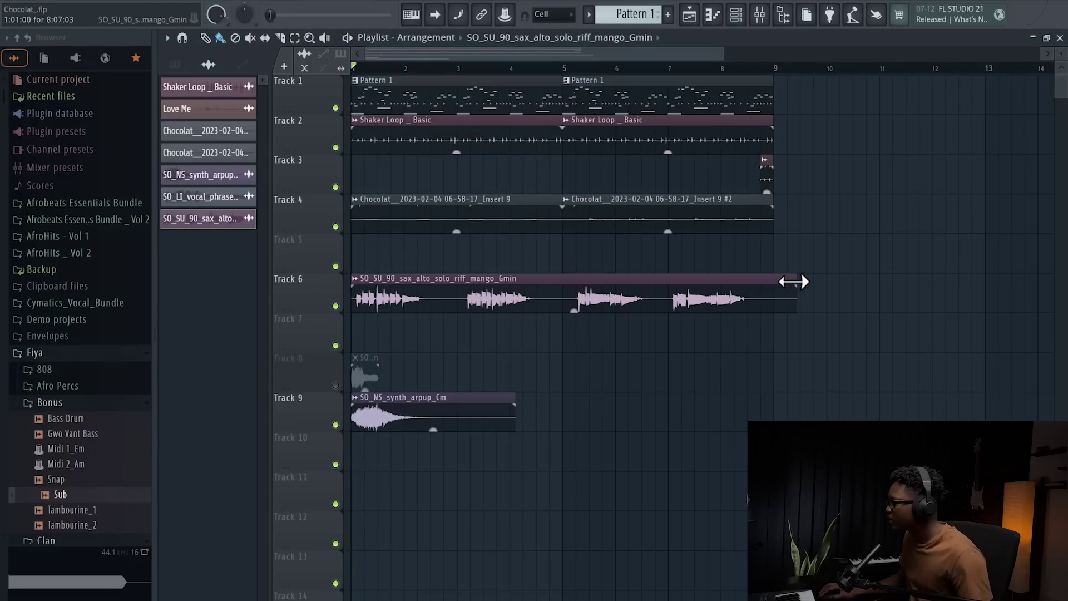
Trim the end of the sax riff clip on Track 6 to the start of bar 9 and play the arrangement.
left_click_drag(794, 281, 774, 281)
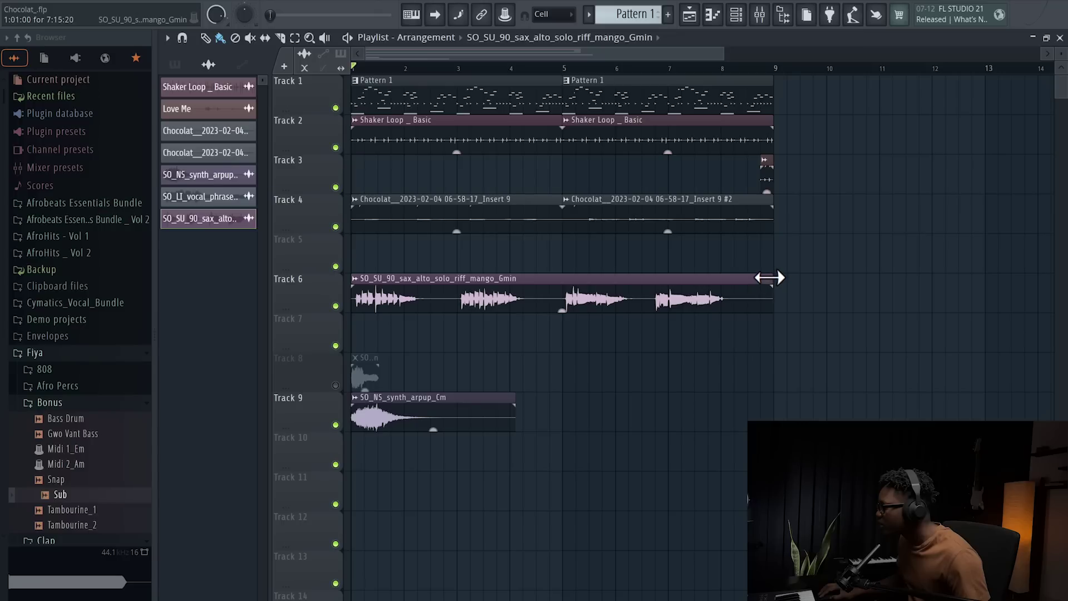
key("space")
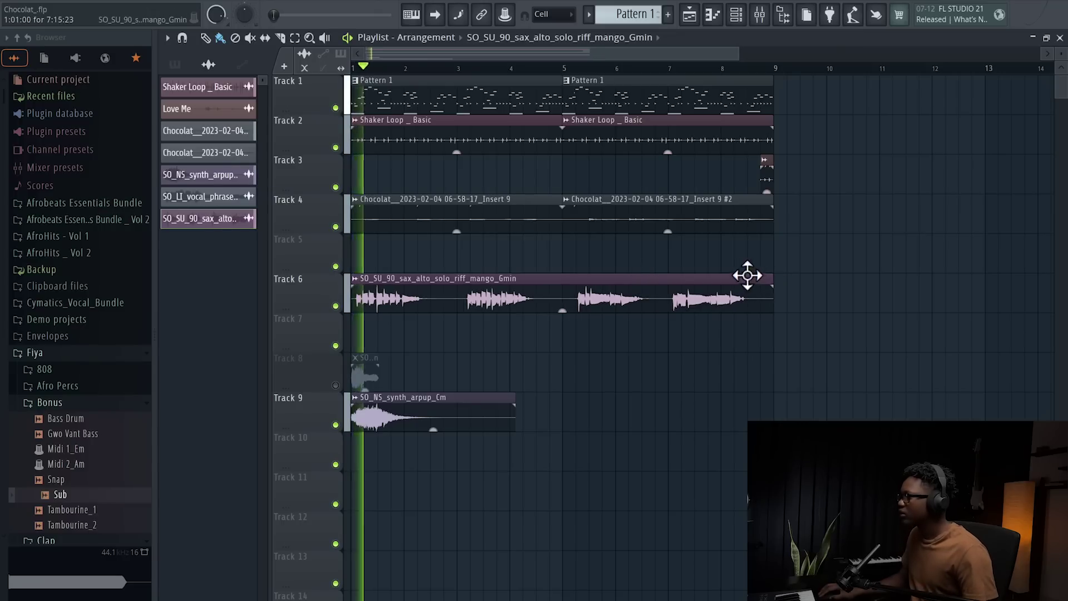
key("space")
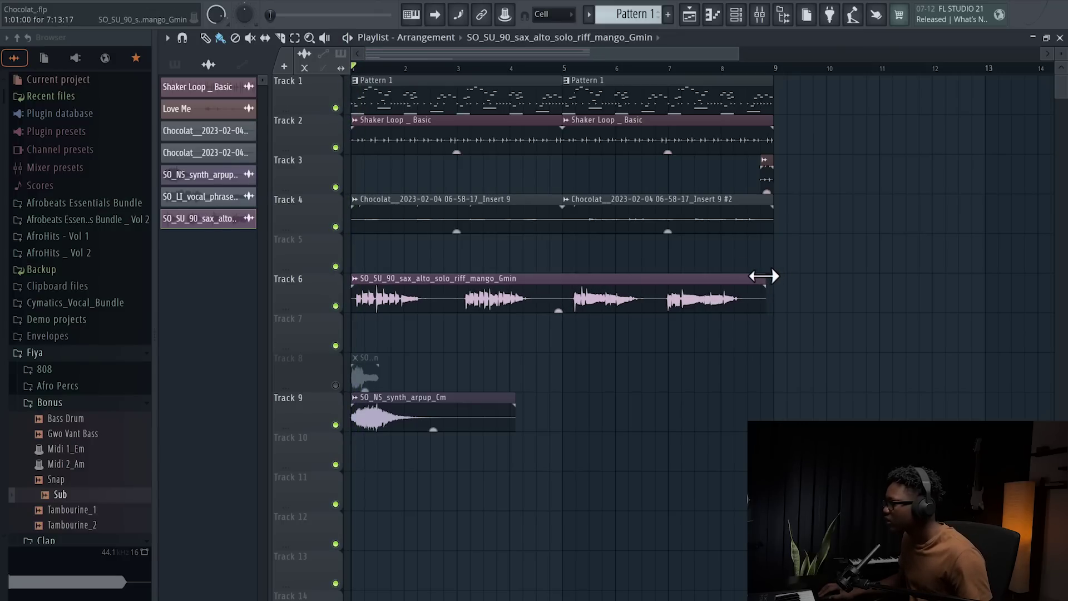
key("space")
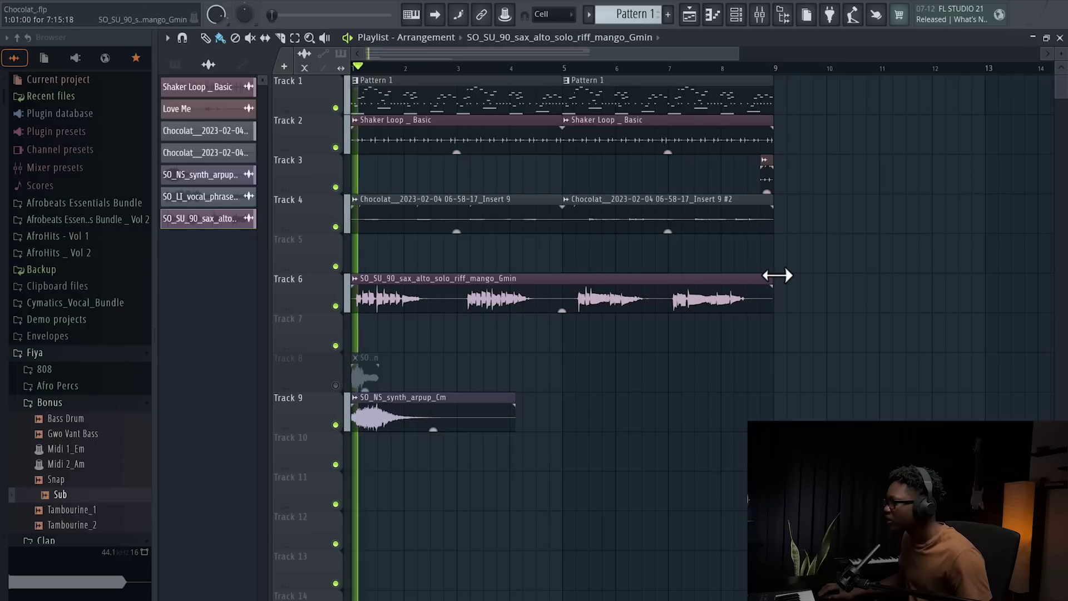
scroll(685, 87, "up", 1)
scroll(563, 150, "up", 2)
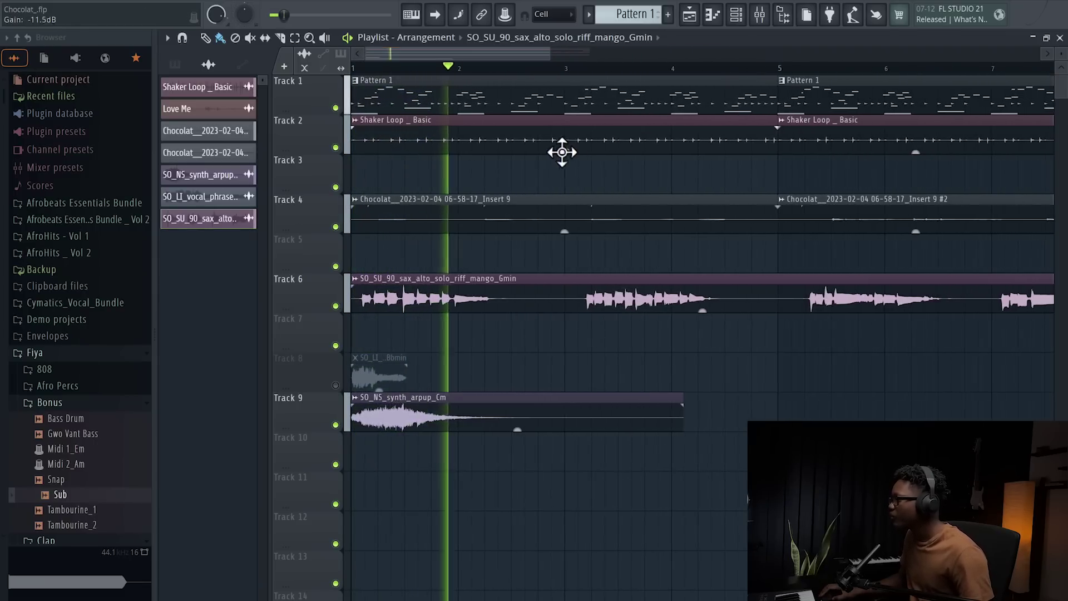
scroll(576, 152, "right", 3)
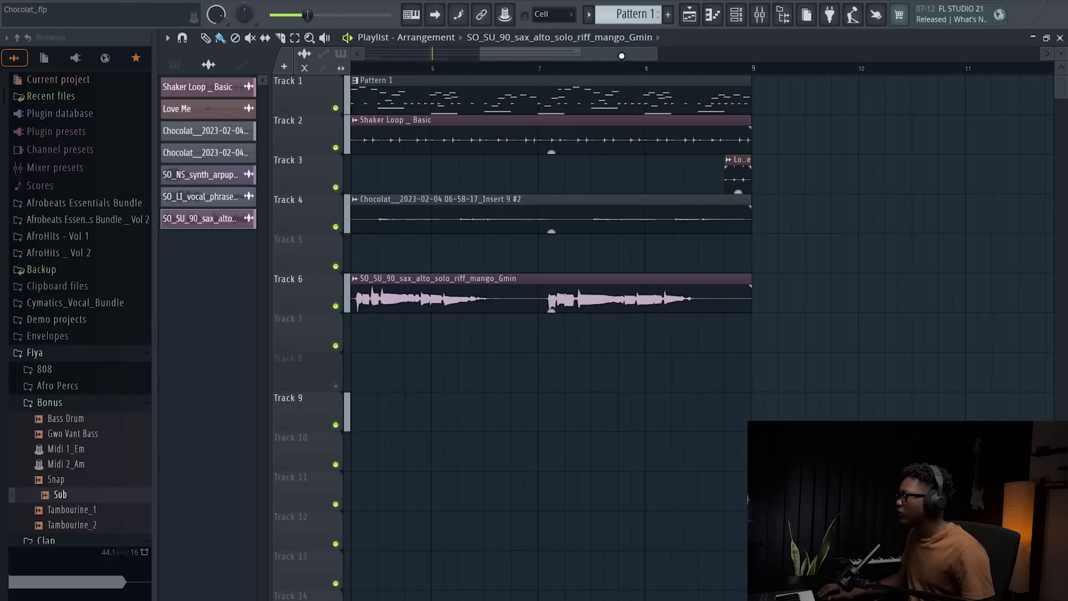
left_click_drag(657, 55, 487, 66)
key("space")
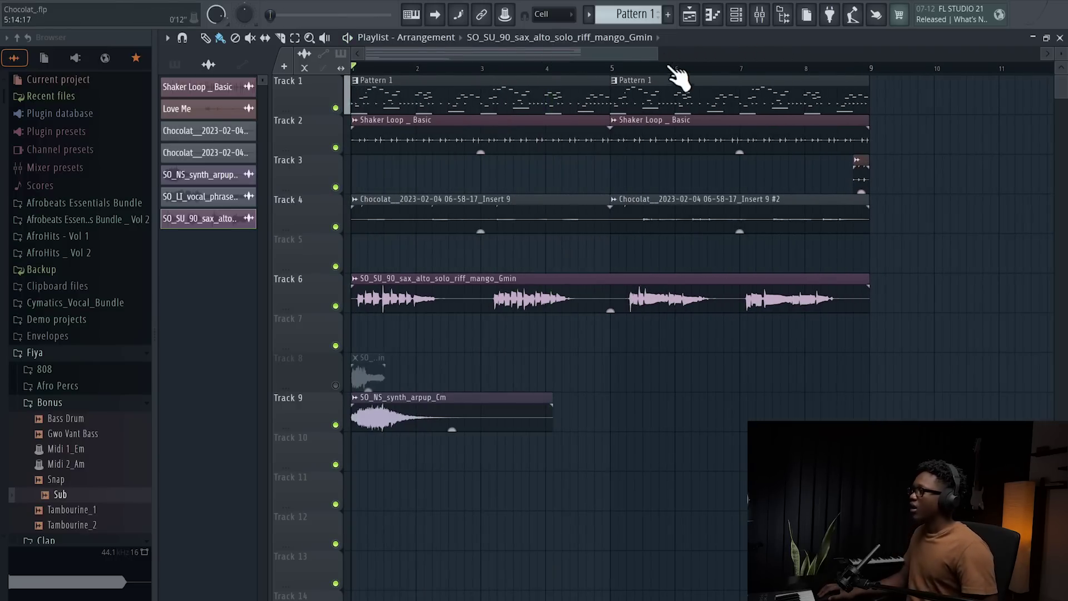
left_click_drag(668, 55, 853, 100)
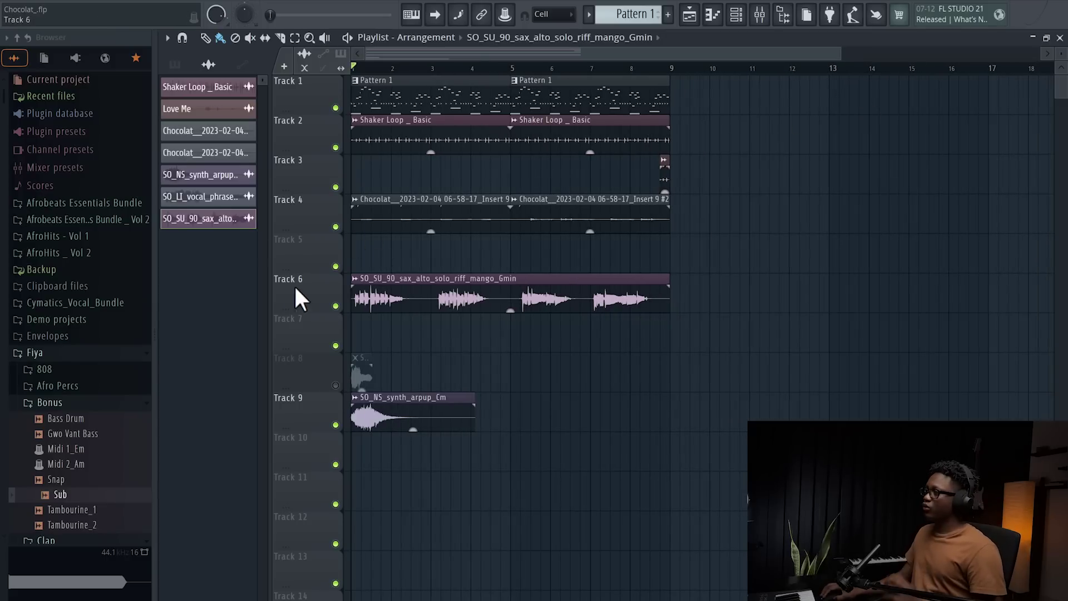
Consolidate Track 6 into a single audio clip.
right_click(310, 290)
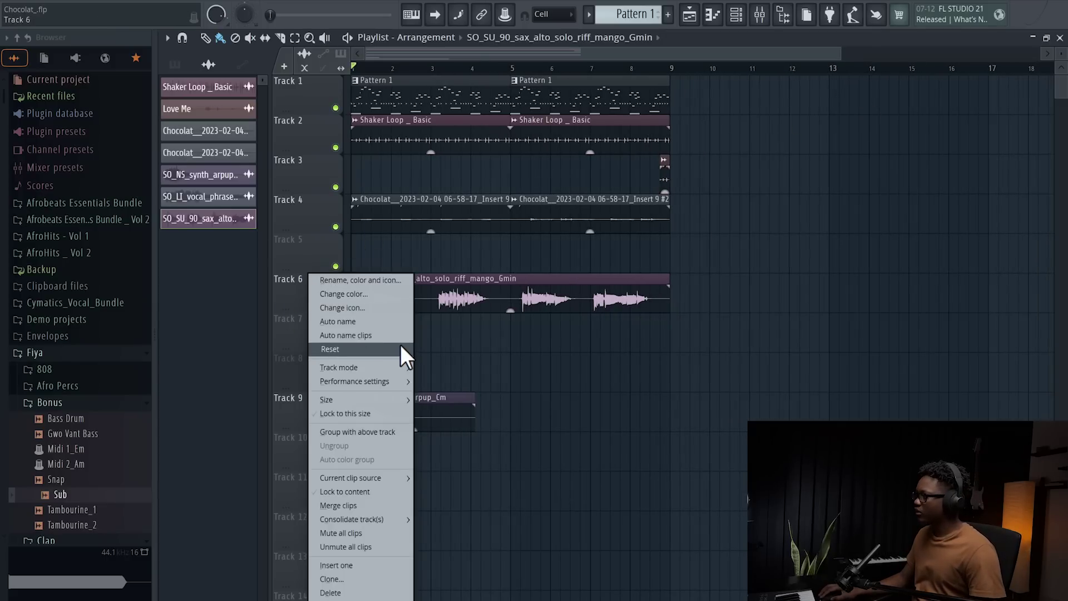
mouse_move(376, 387)
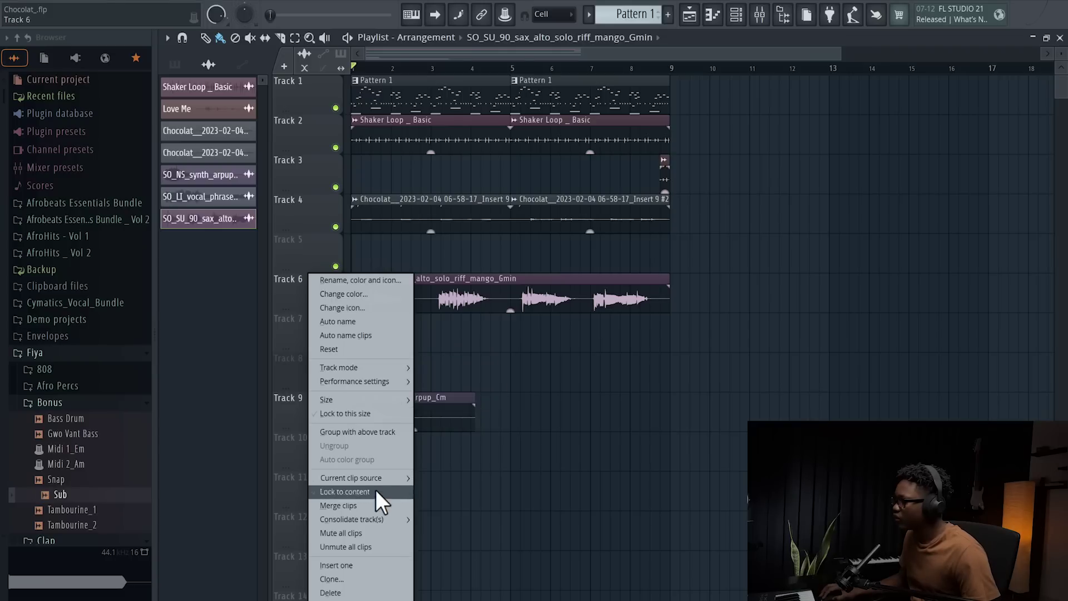
left_click(447, 520)
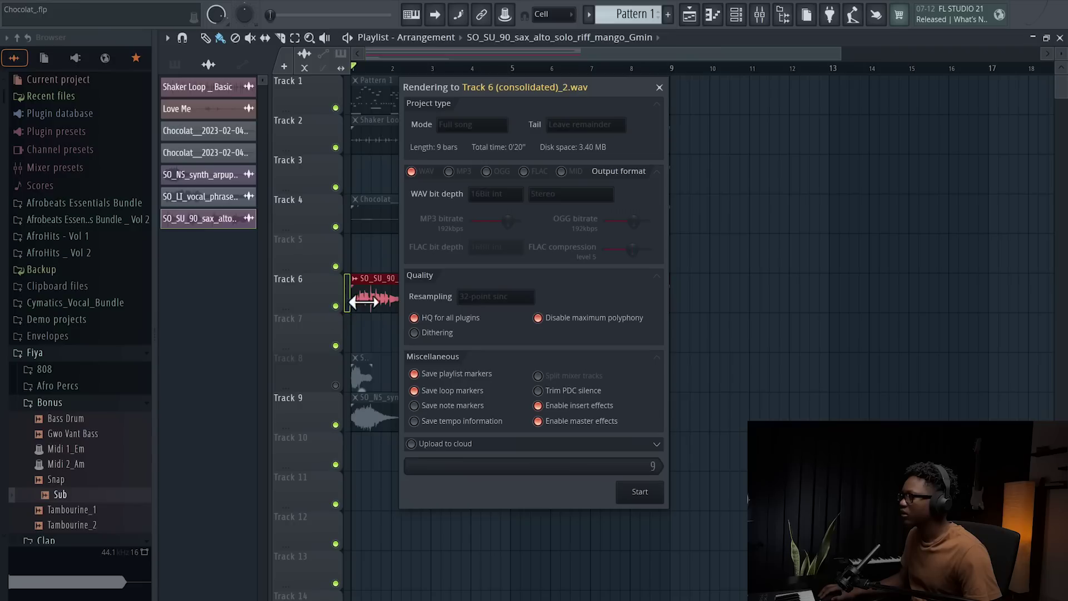
Assign the consolidated Track 6 sax clip to a free mixer track and load Fruity Reeverb 2 into its first slot.
double_click(415, 299)
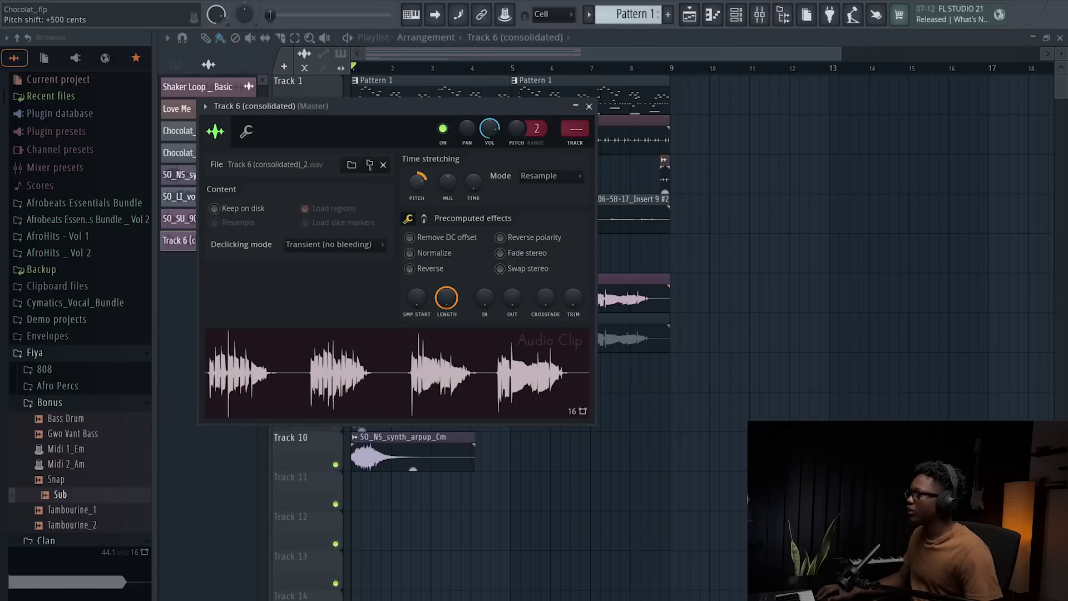
left_click(573, 141)
left_click(926, 81)
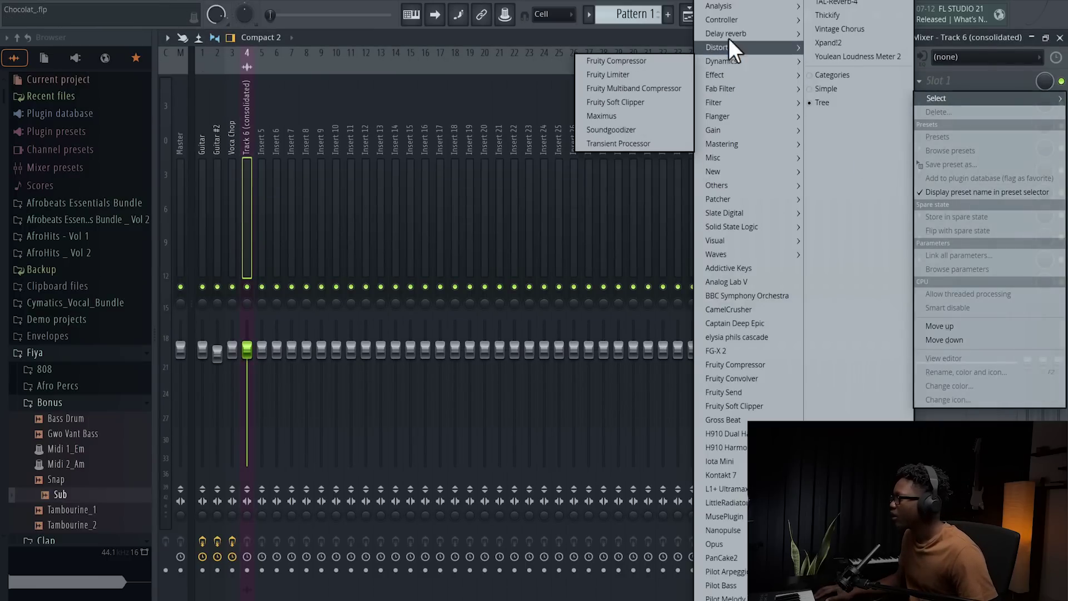
mouse_move(736, 33)
left_click(663, 89)
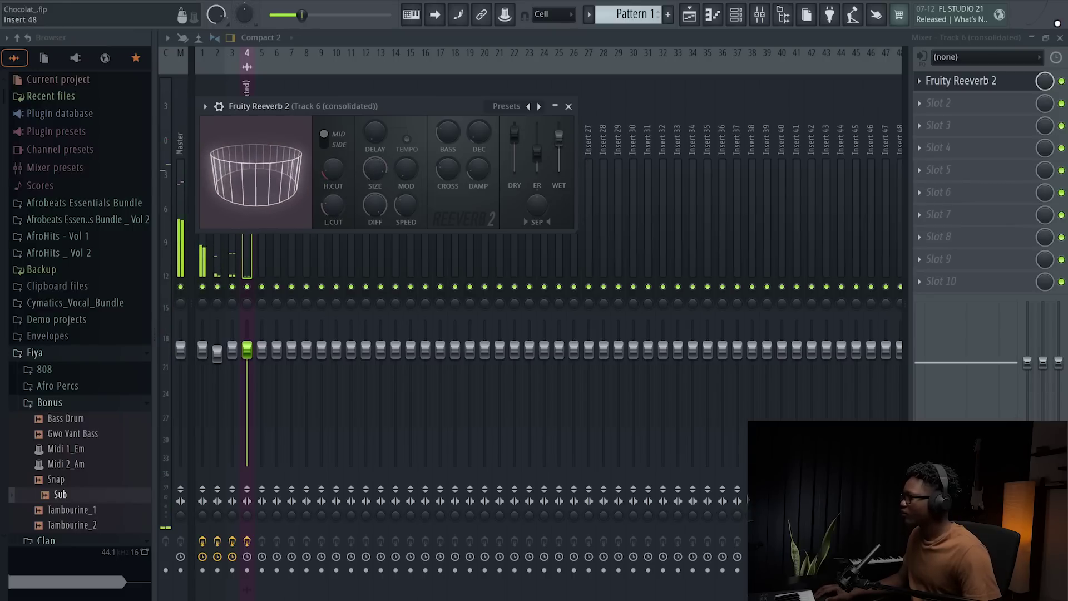
Lower the Track 6 (consolidated) mixer volume to slightly below 47% and return to the playlist.
left_click_drag(248, 349, 247, 397)
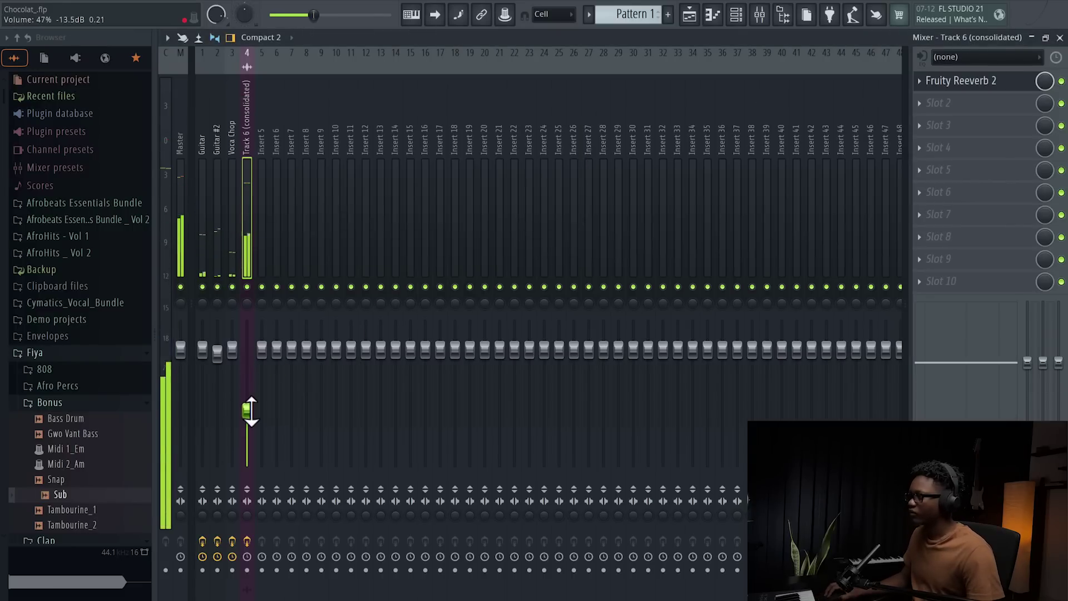
left_click(1059, 37)
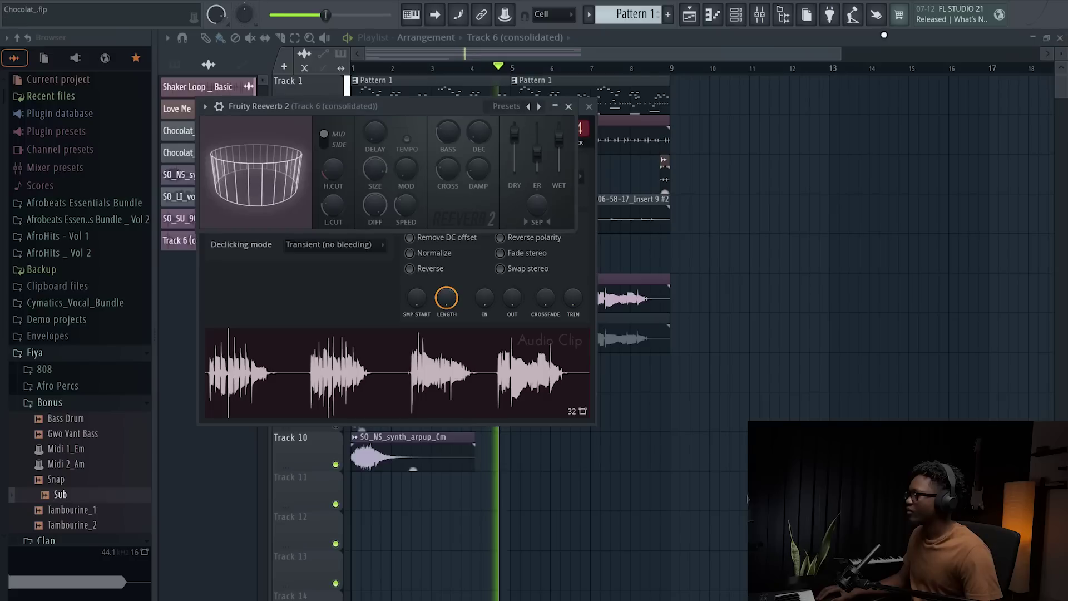
left_click(690, 15)
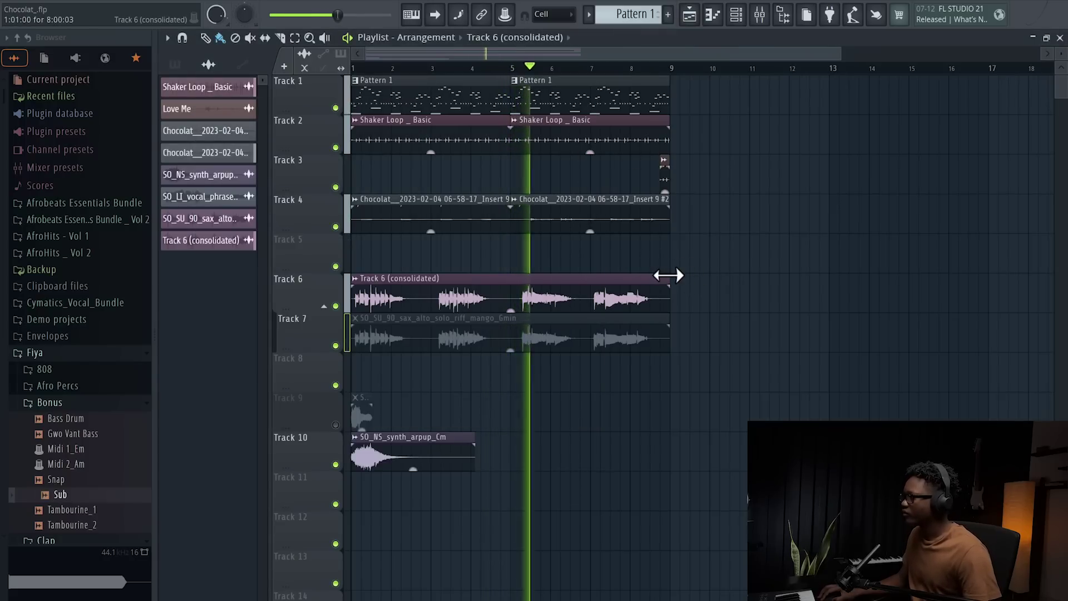
Shorten the consolidated sax clip on Track 6 to end at bar 5 and play the arrangement.
key("space")
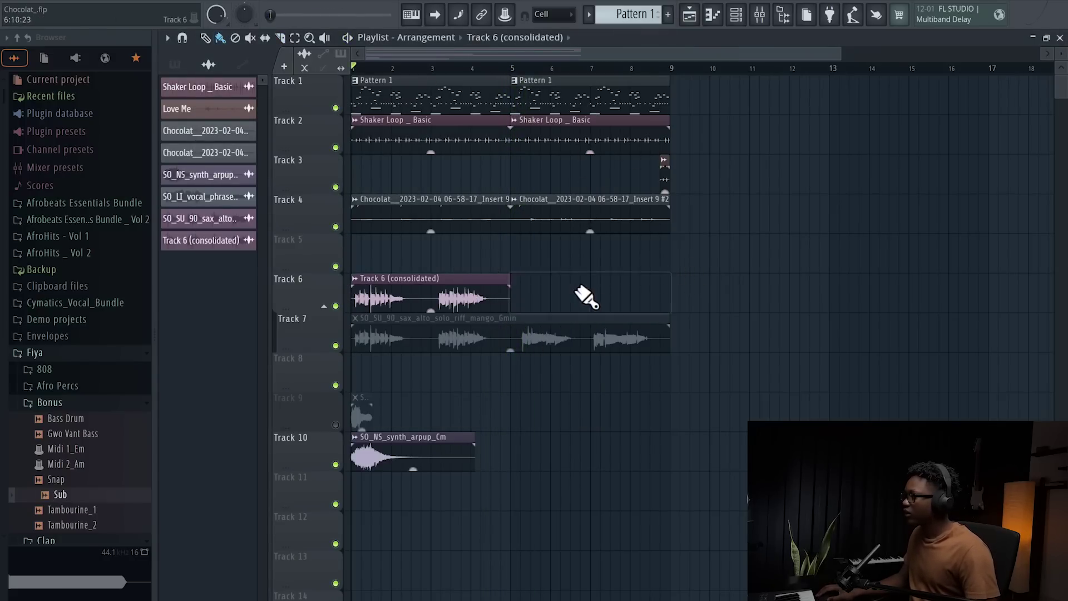
scroll(460, 247, "down", 1)
key("space")
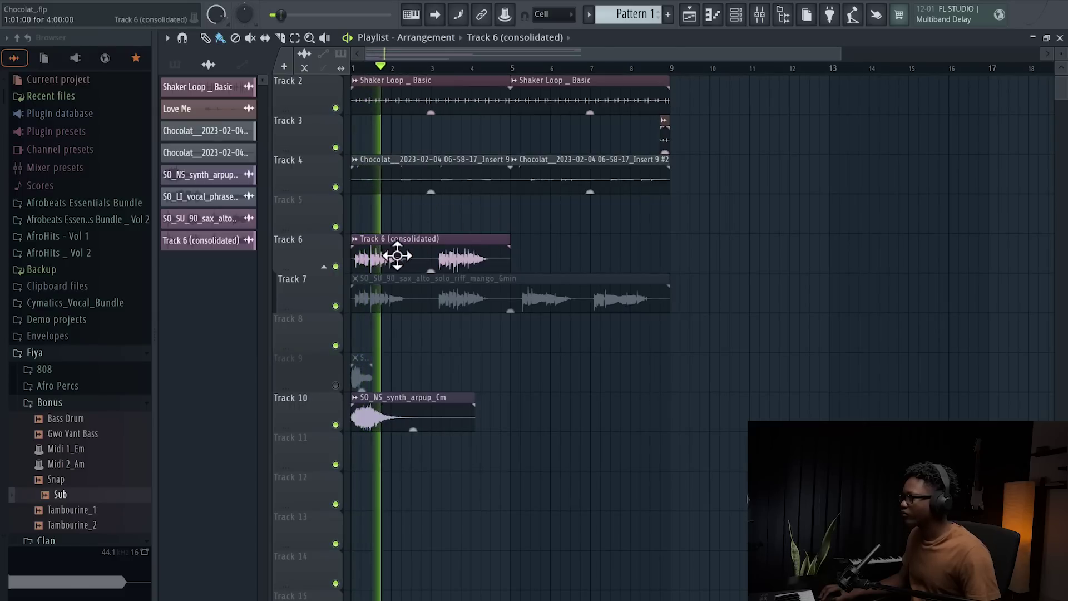
Unmute Track 9 and set its vocal phrase sample to Auto stretching with a pitch shift of -700 cents and reduced volume.
left_click(336, 385)
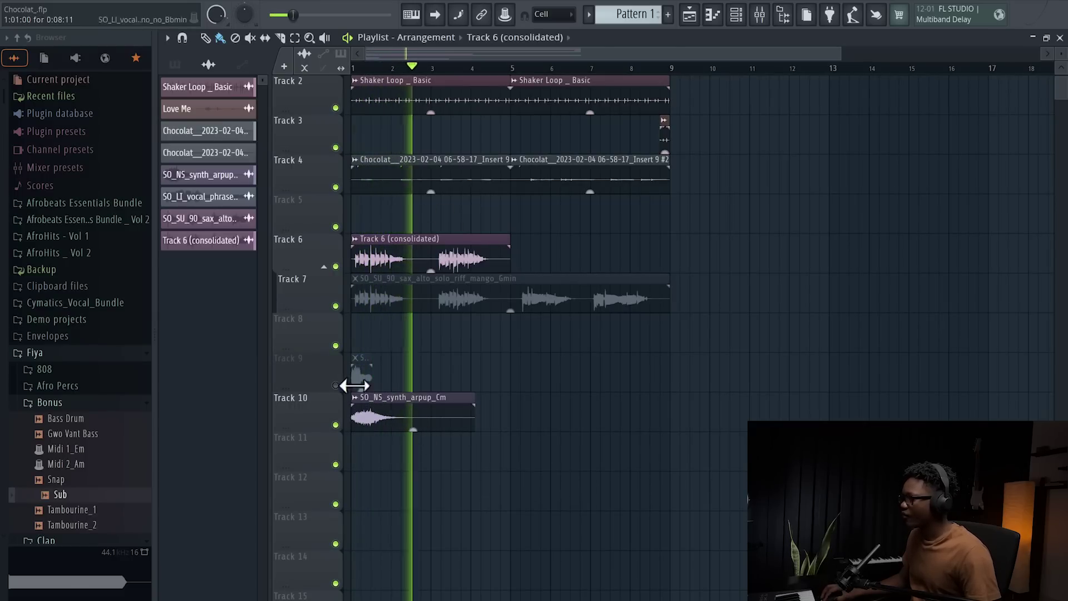
double_click(362, 370)
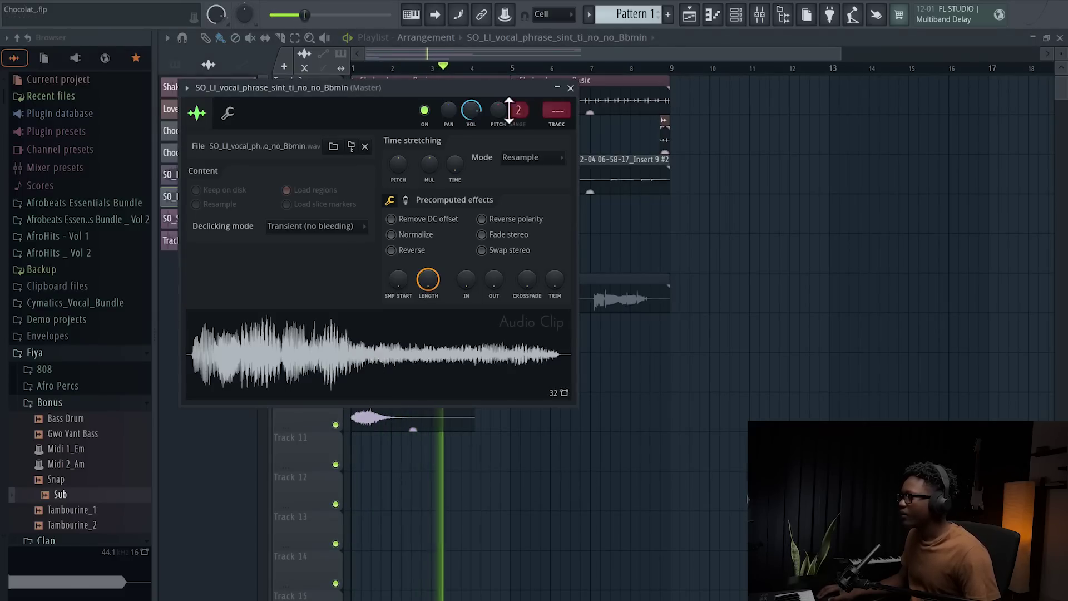
left_click_drag(341, 88, 653, 137)
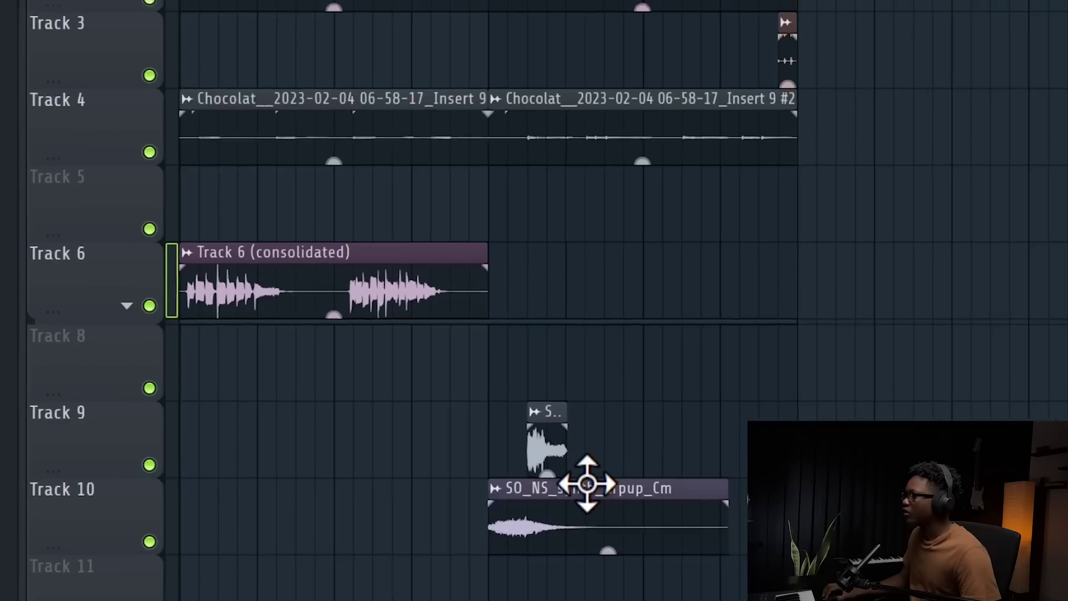
Route the SO_NS_synth_arpup_Cm channel to the Voca Chop mixer track and return to the playlist.
double_click(587, 485)
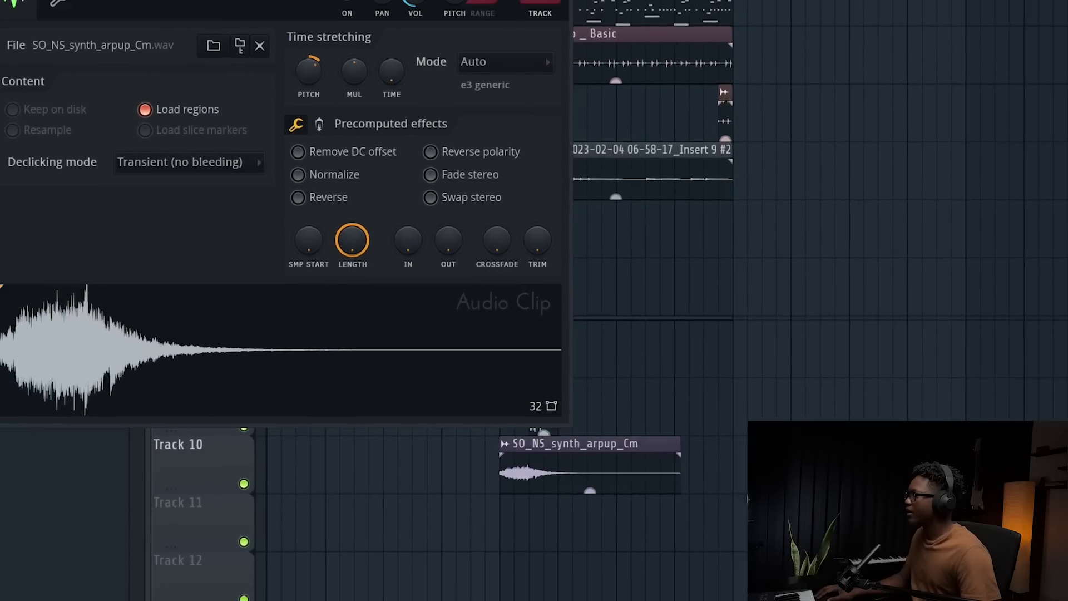
left_click(760, 15)
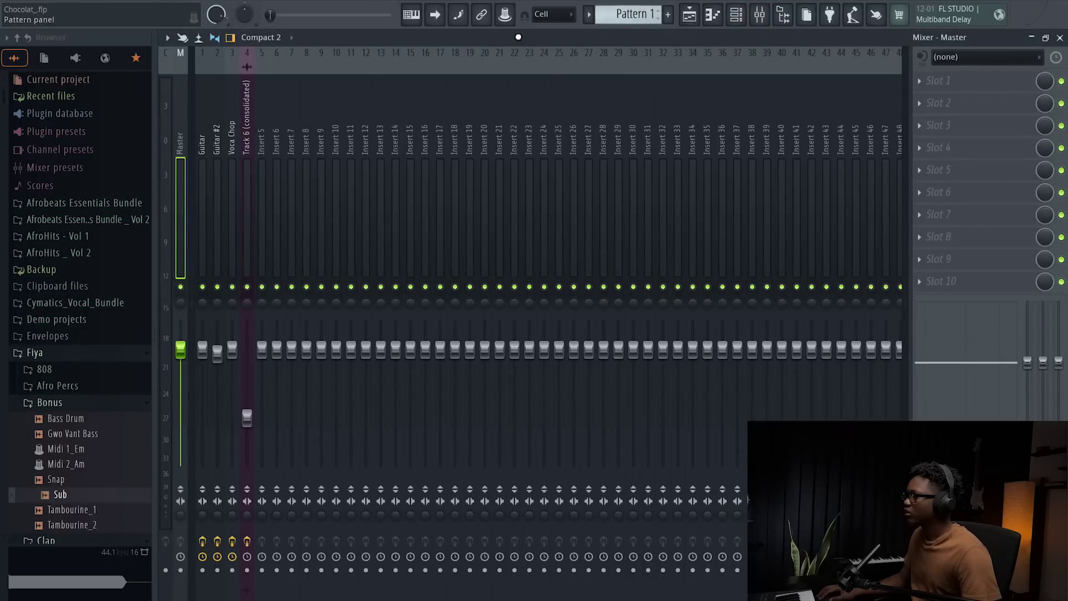
right_click(233, 128)
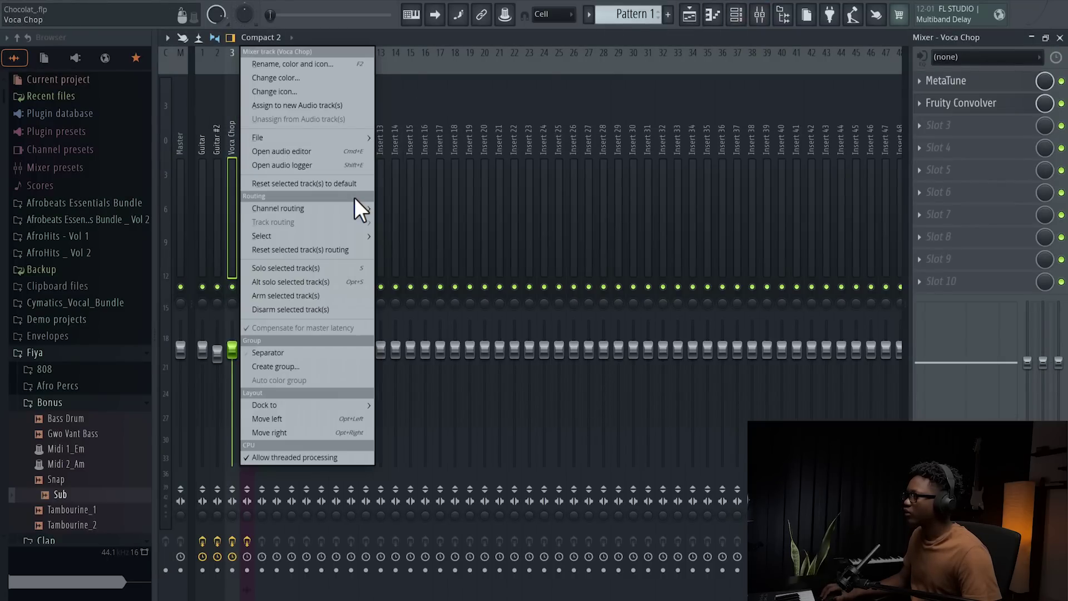
mouse_move(359, 209)
left_click(412, 206)
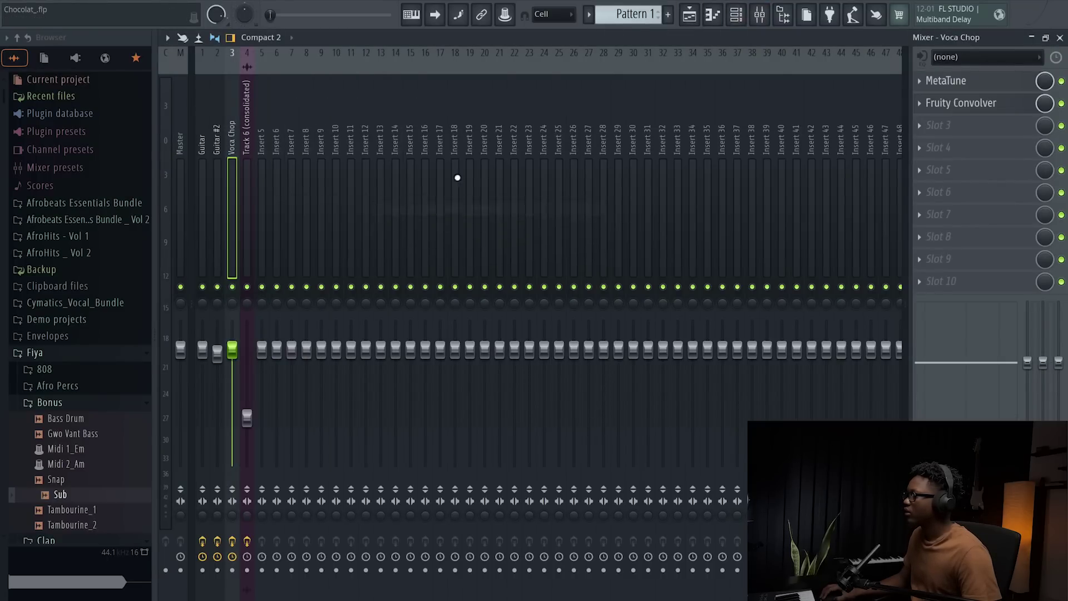
left_click(689, 16)
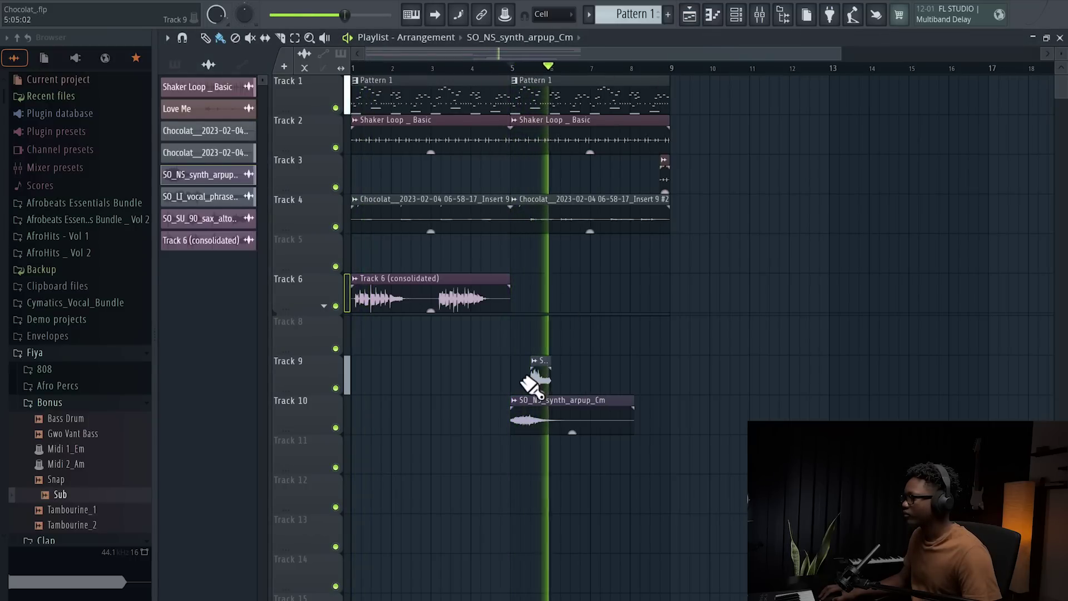
Set the channel volume of the vocal phrase sample on Track 9 to about 25% and close its settings.
double_click(539, 376)
key("space")
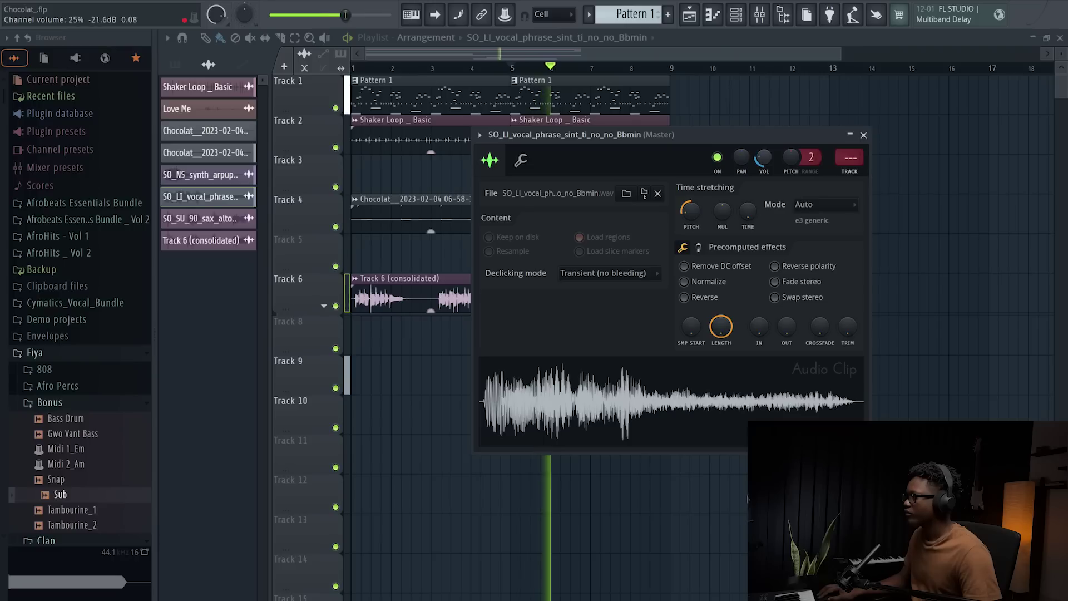
left_click(863, 135)
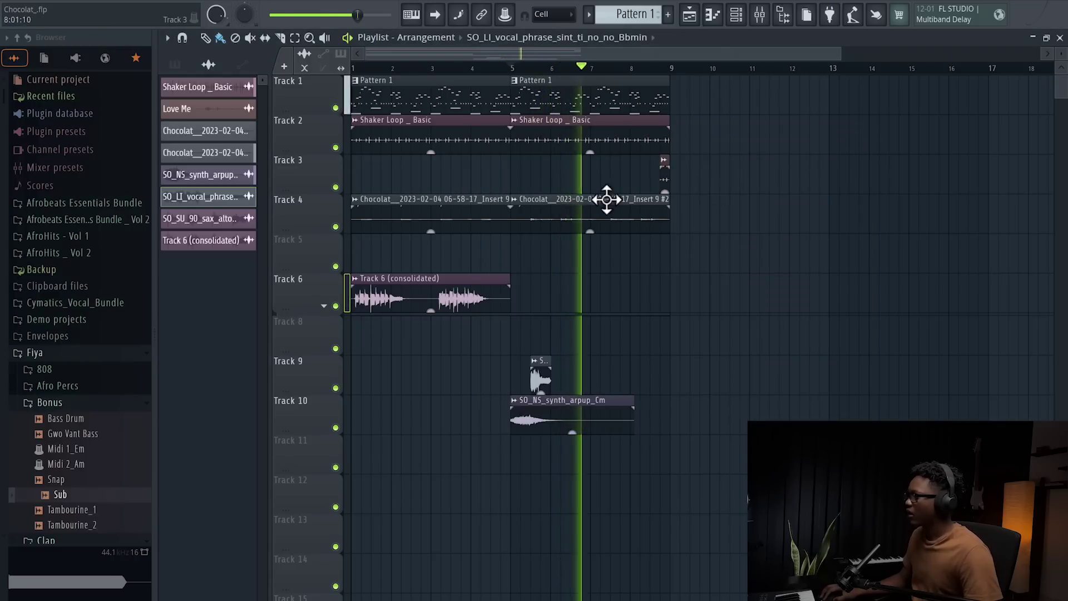
Check the Fruity Convolver on the Voca Chop mixer track and slightly lower the gain of the second vocal chop clip on Track 4.
left_click(759, 15)
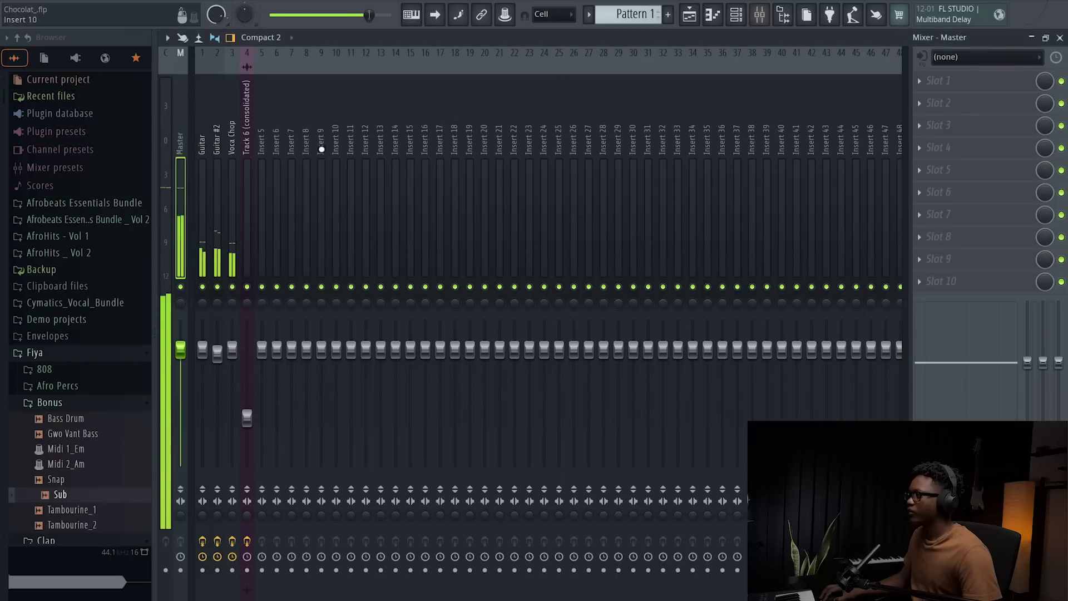
left_click(232, 139)
left_click(940, 102)
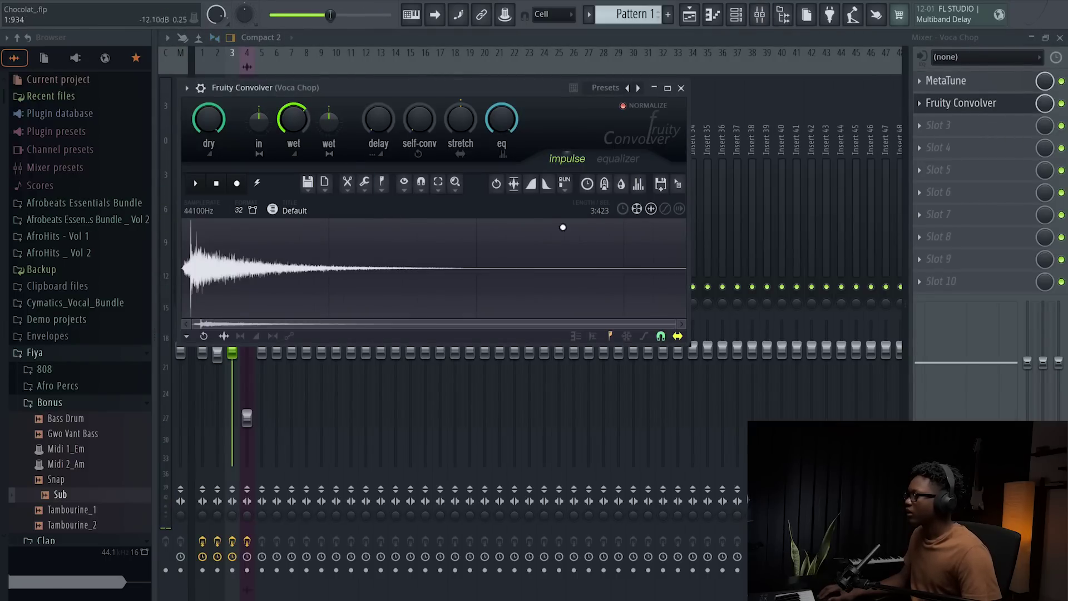
left_click(689, 15)
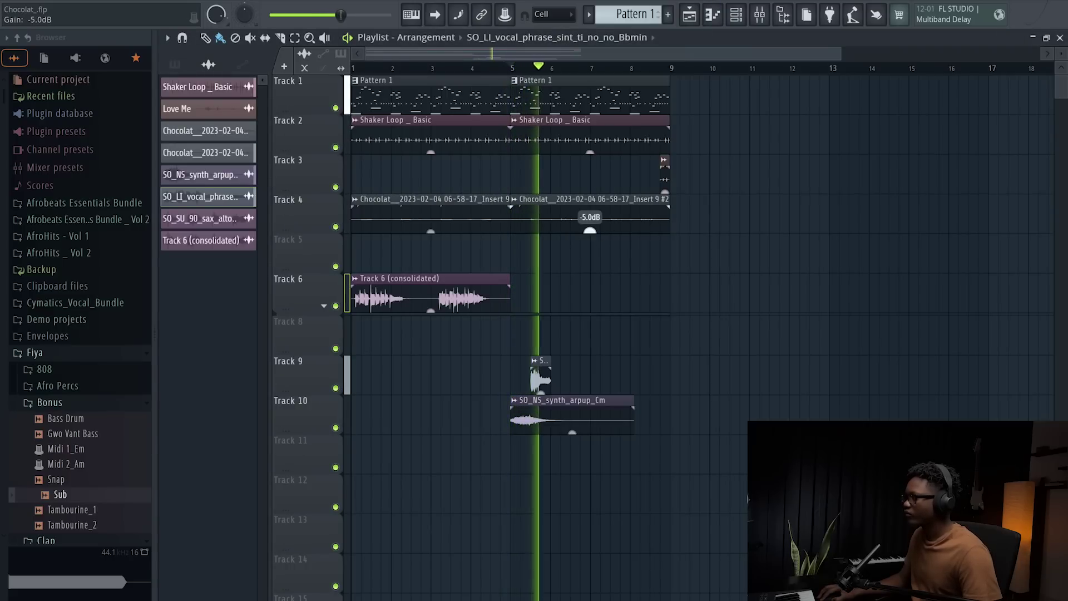
left_click_drag(593, 229, 597, 232)
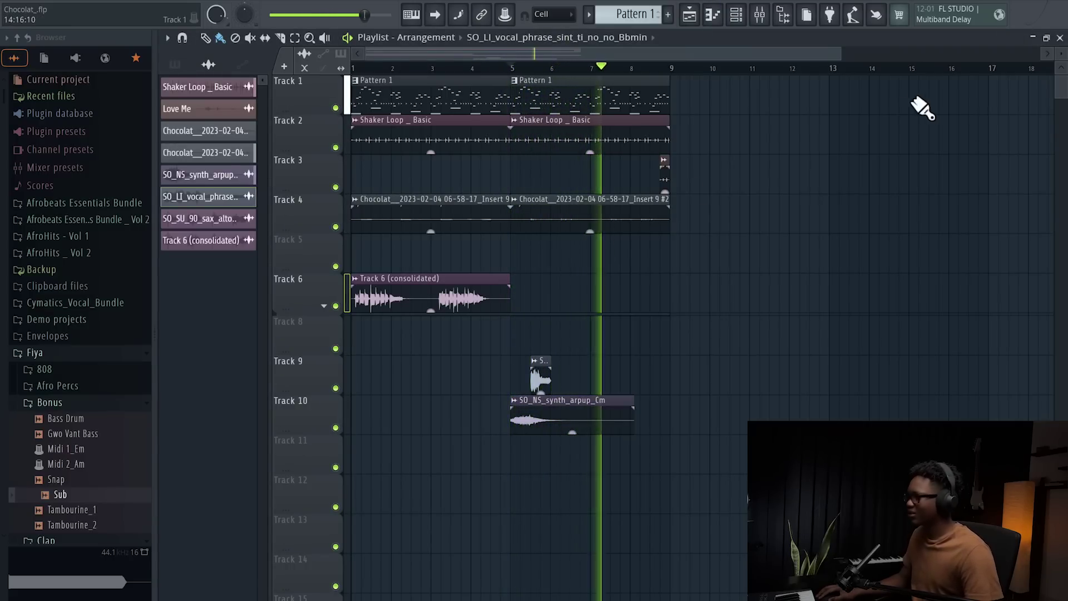
Add a Trilian instrument channel to the project for a bass line.
left_click_drag(837, 51, 920, 56)
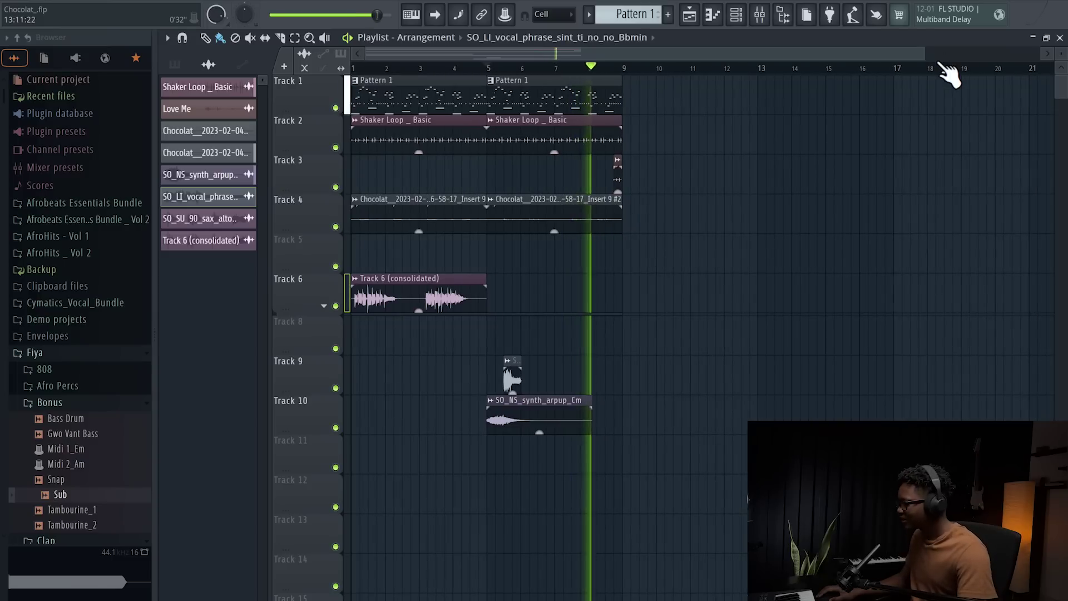
key("XF86AudioRaiseVolume")
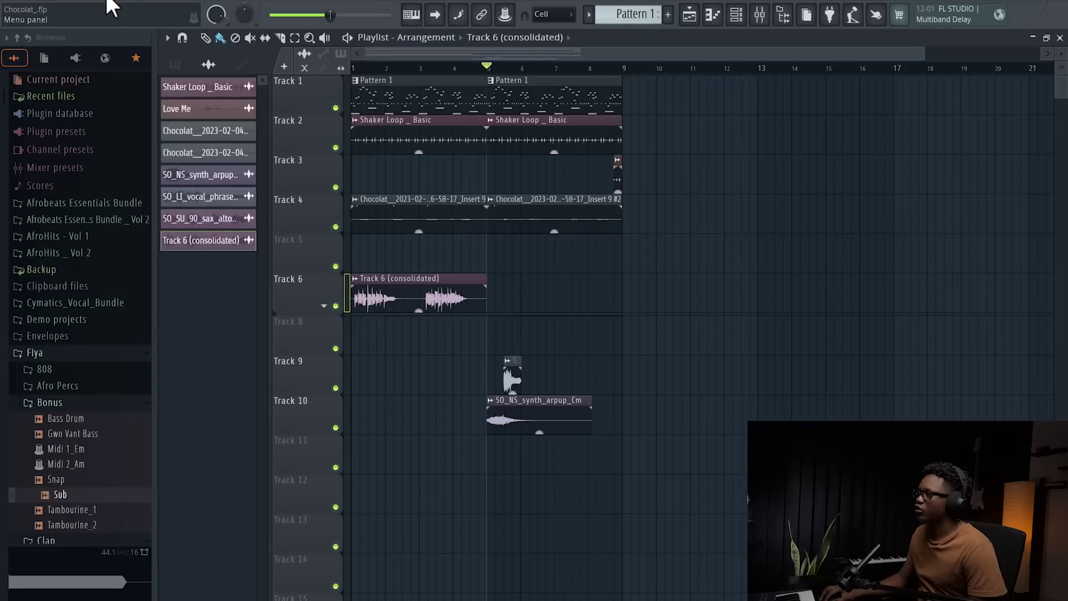
left_click(107, 1)
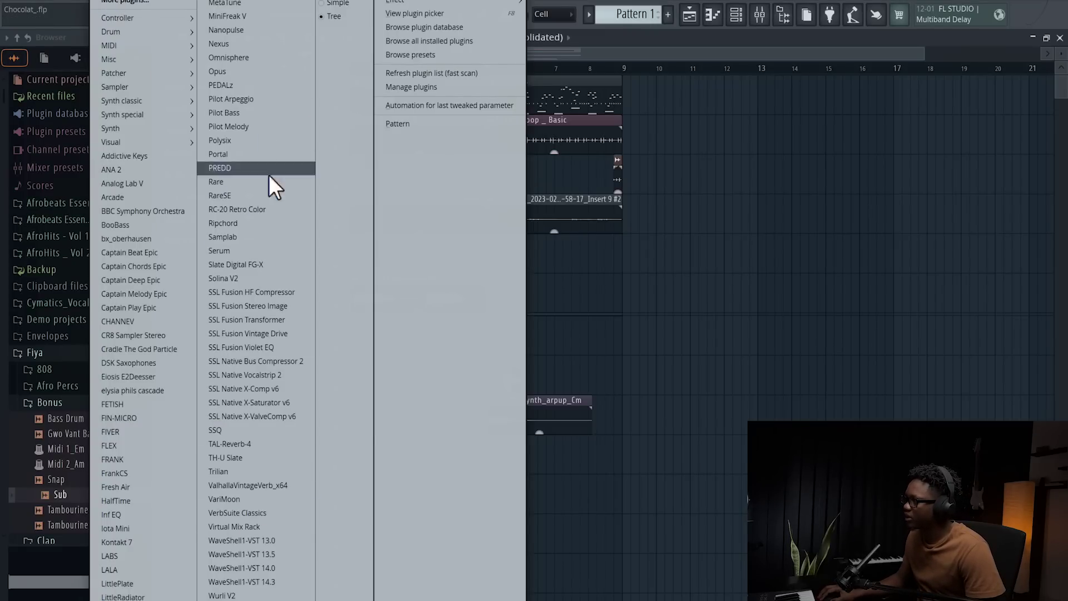
left_click(238, 473)
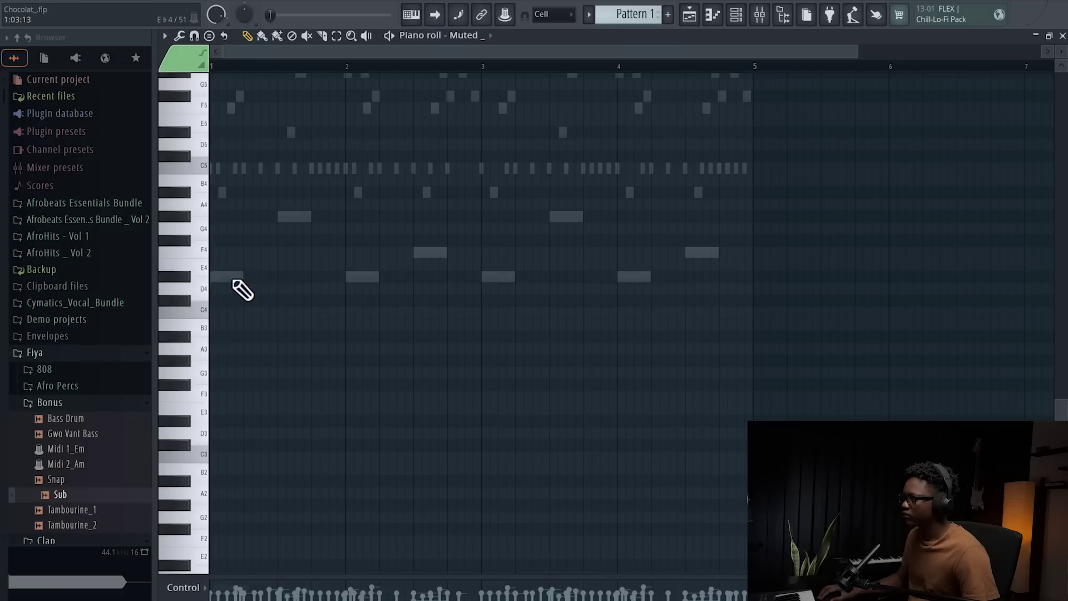
Draw a four-step E♭4 note at the start of bar 1 in the piano roll.
key("space")
key("space")
left_click_drag(225, 278, 244, 278)
key("space")
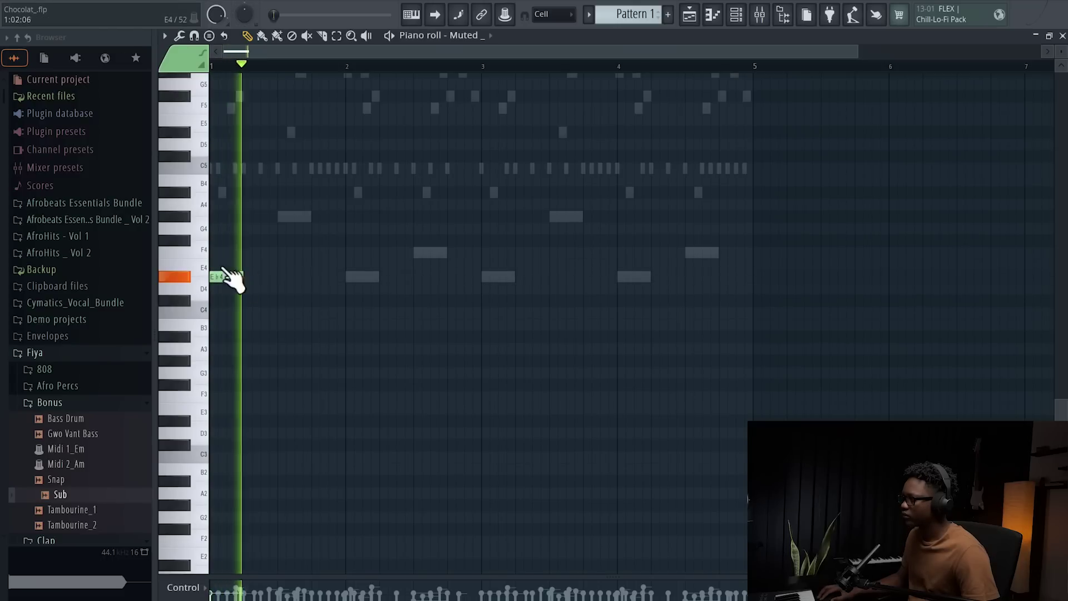
Add two A♭4 notes in bar 1, each two steps long, at steps 10 and 13.
key("space")
key("space")
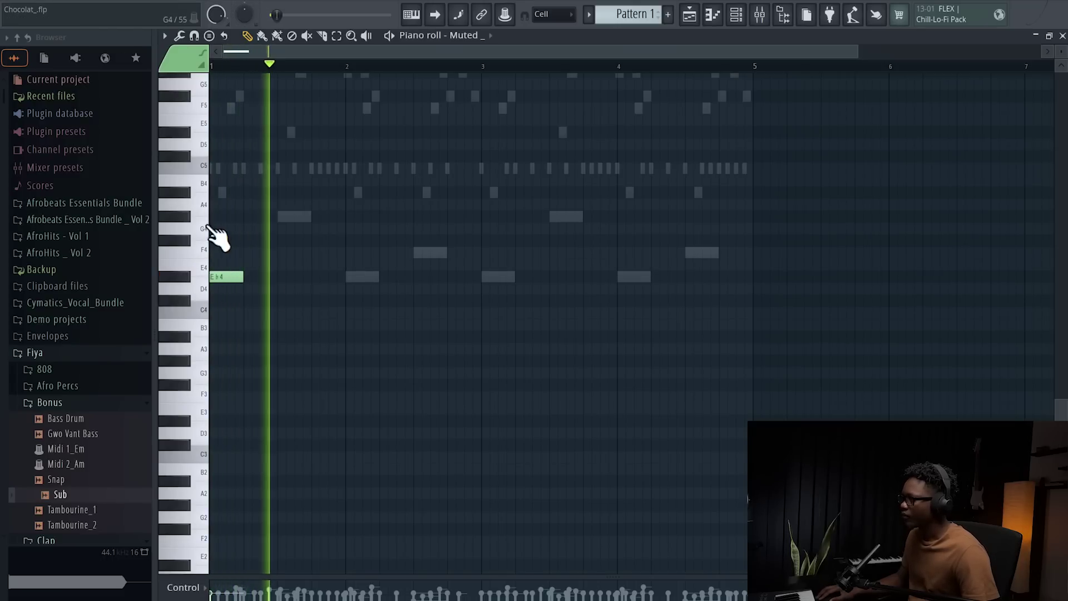
key("space")
left_click(298, 217)
key("space")
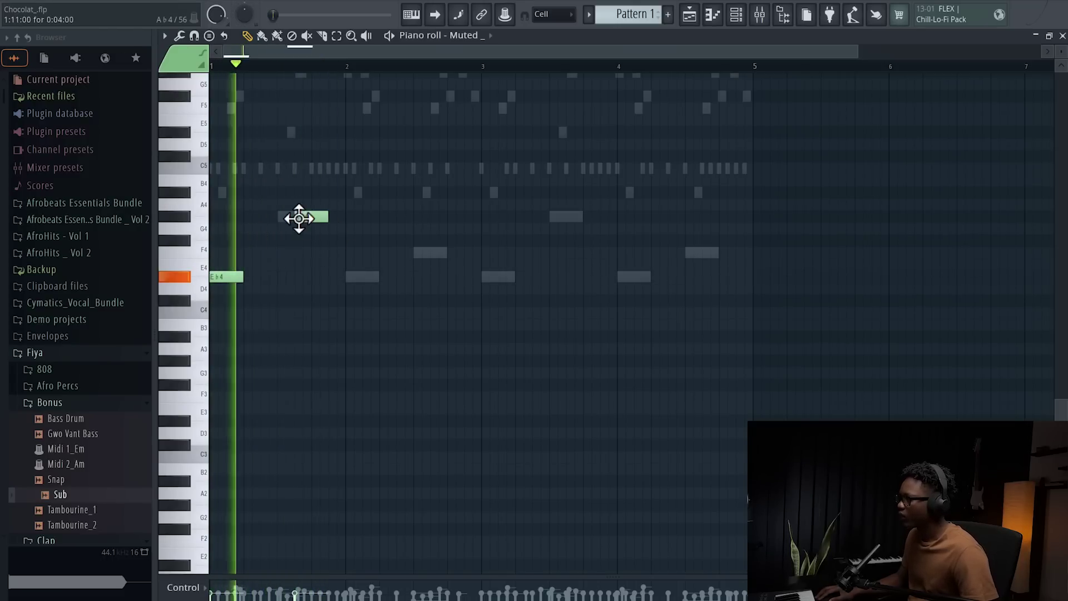
left_click_drag(852, 53, 489, 175)
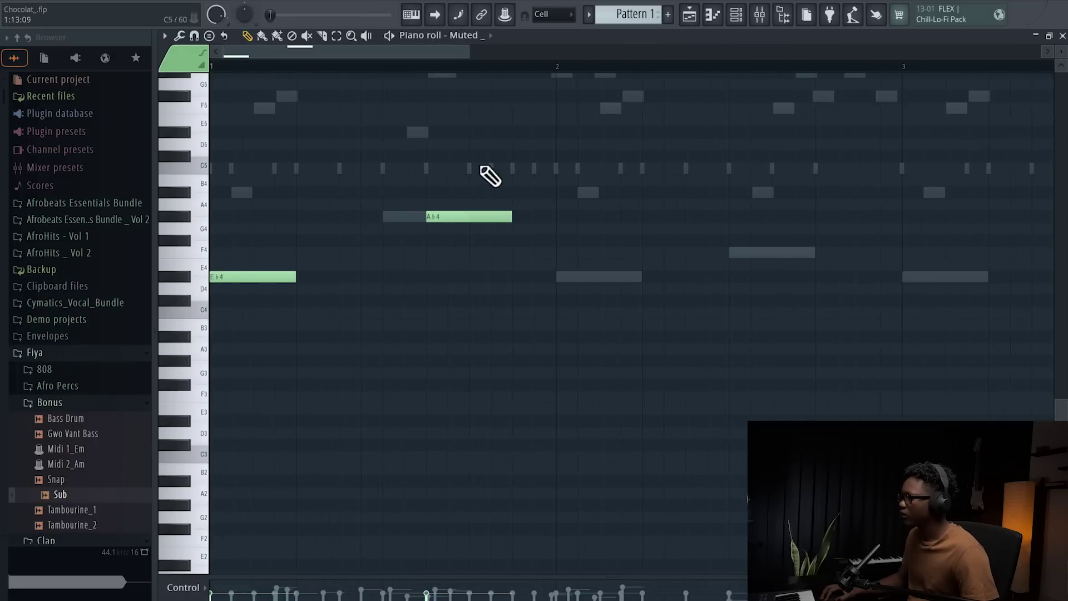
key("space")
left_click_drag(506, 217, 429, 216)
left_click(494, 217)
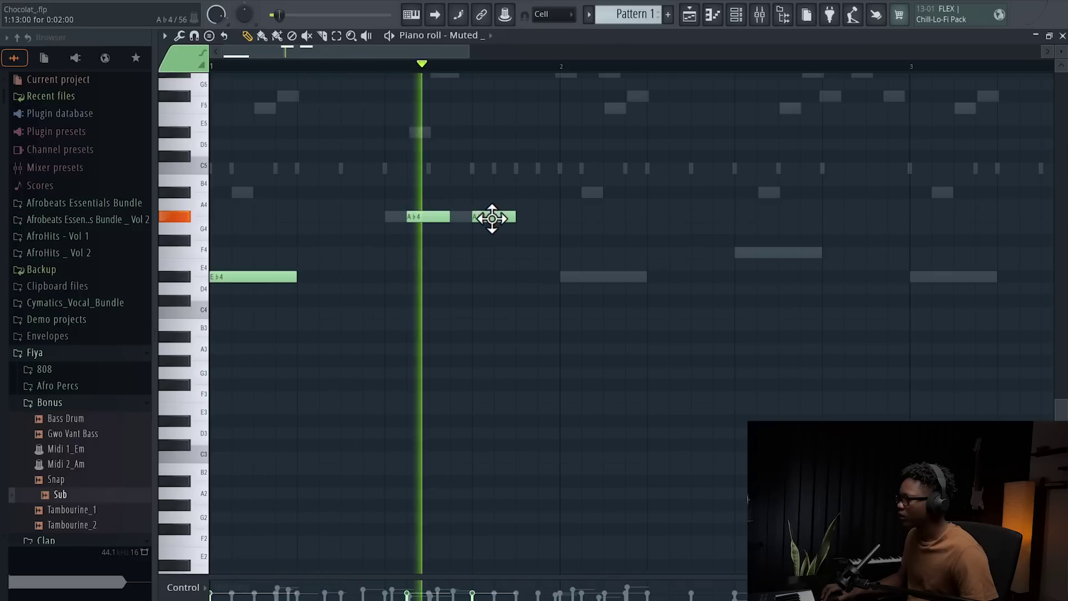
Add a two-step E♭4 note at the start of bar 2 and a very short E♭4 note at step 8 of bar 1.
key("space")
scroll(597, 298, "up", 6)
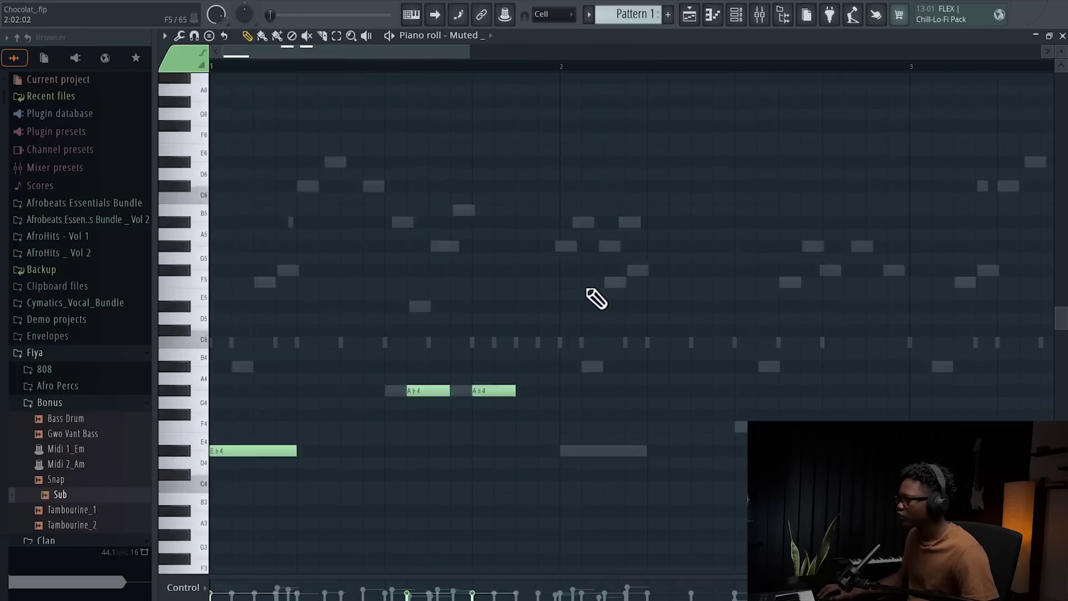
key("space")
scroll(410, 386, "up", 2)
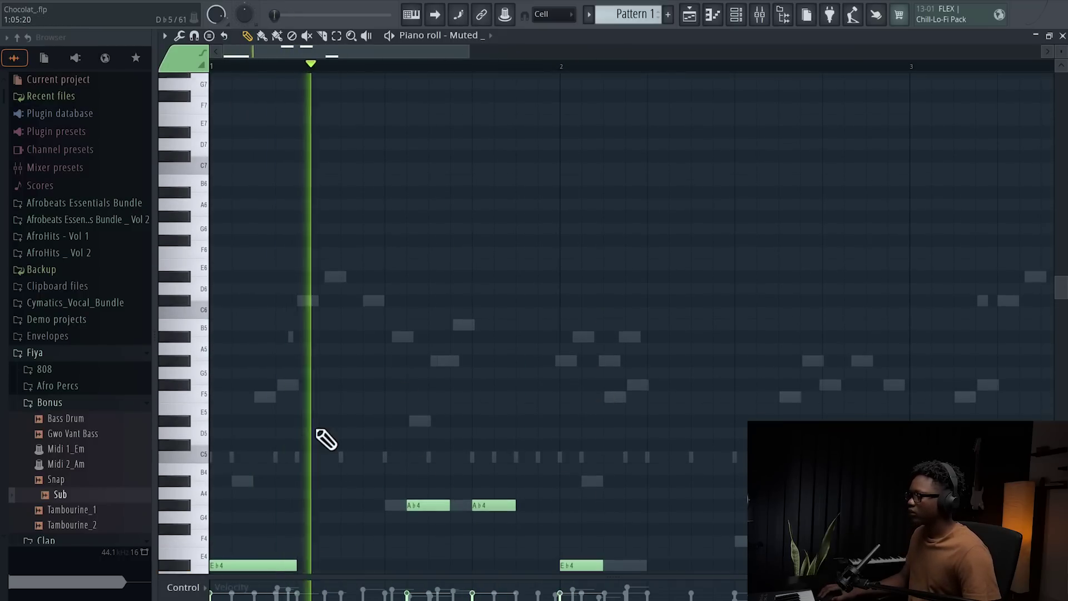
scroll(326, 432, "down", 5)
key("space")
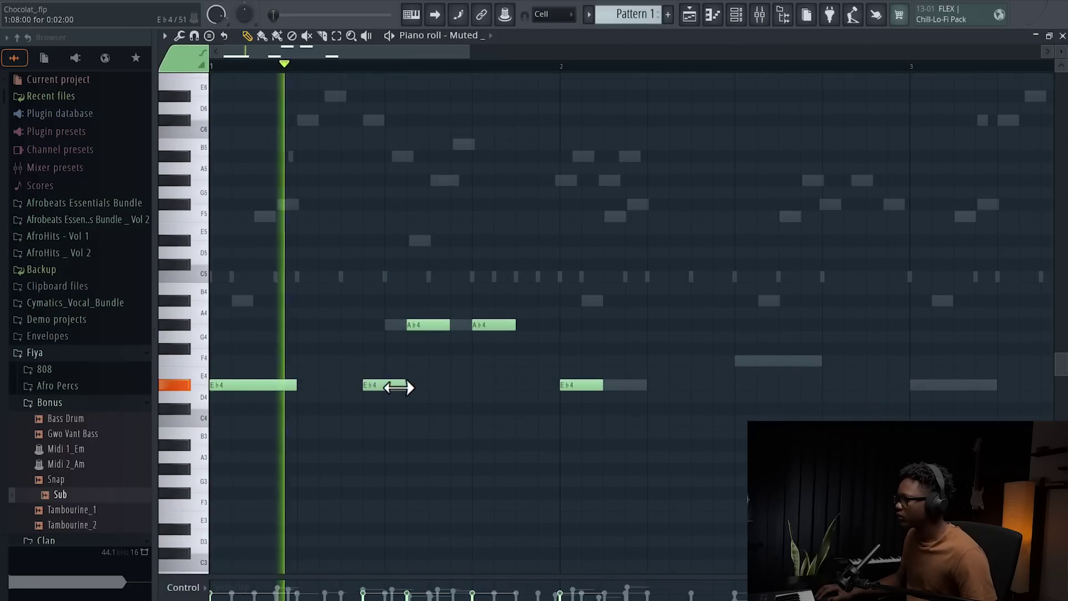
left_click_drag(402, 386, 373, 384, "ctrl")
key("space")
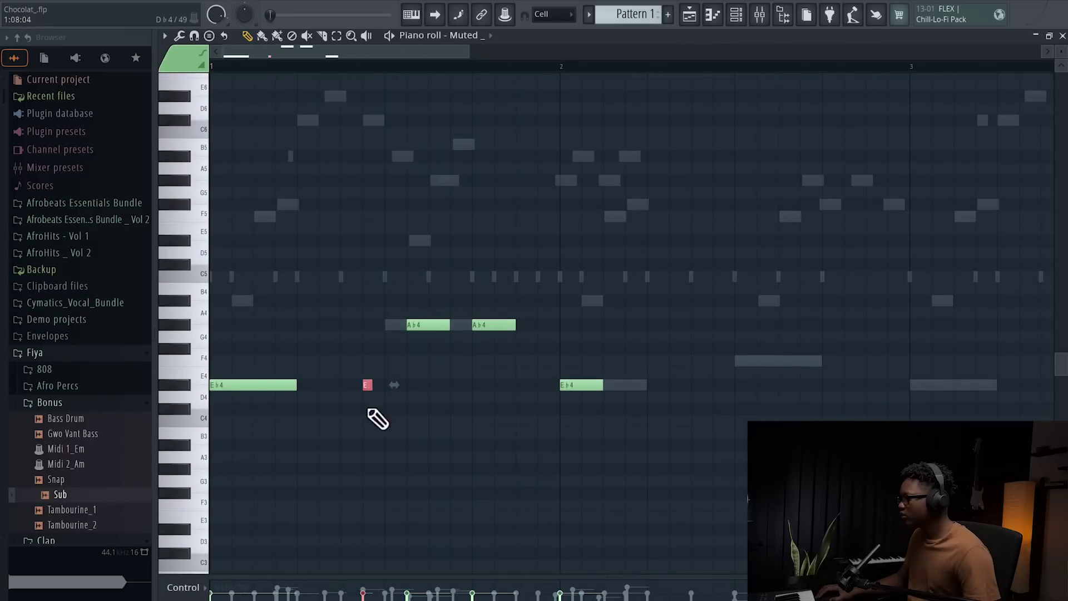
Slightly lengthen both A♭4 notes in bar 1 together and deselect them.
key("space")
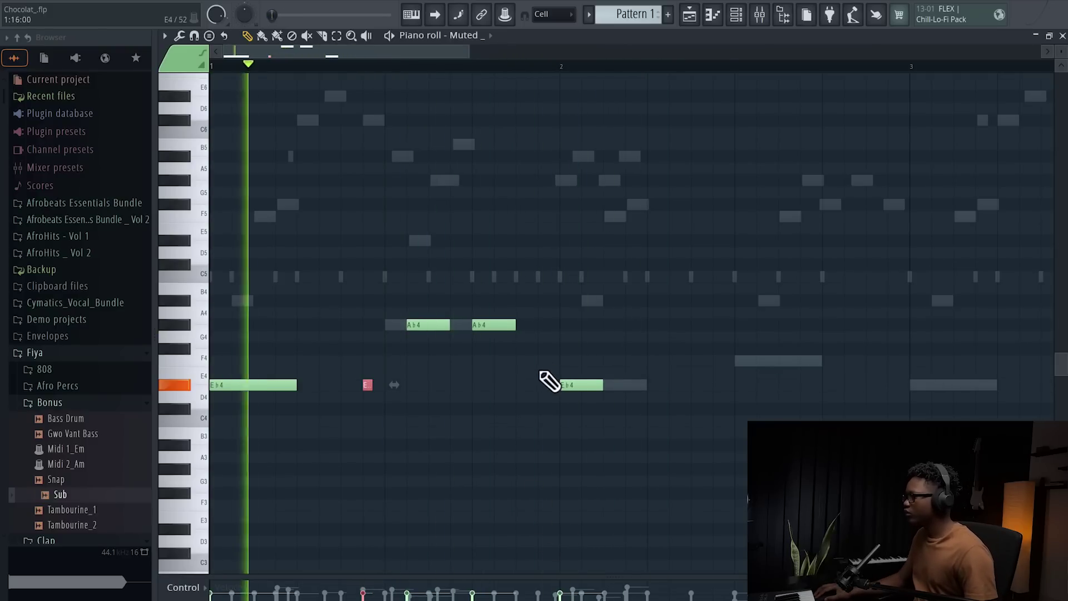
left_click_drag(558, 374, 454, 327)
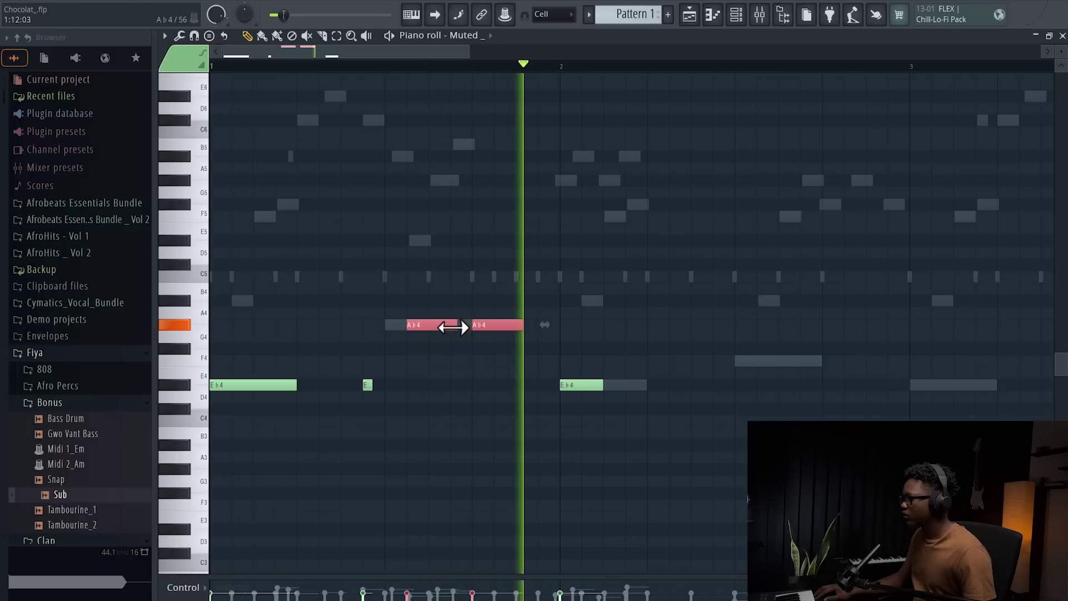
right_click(482, 379)
key("space")
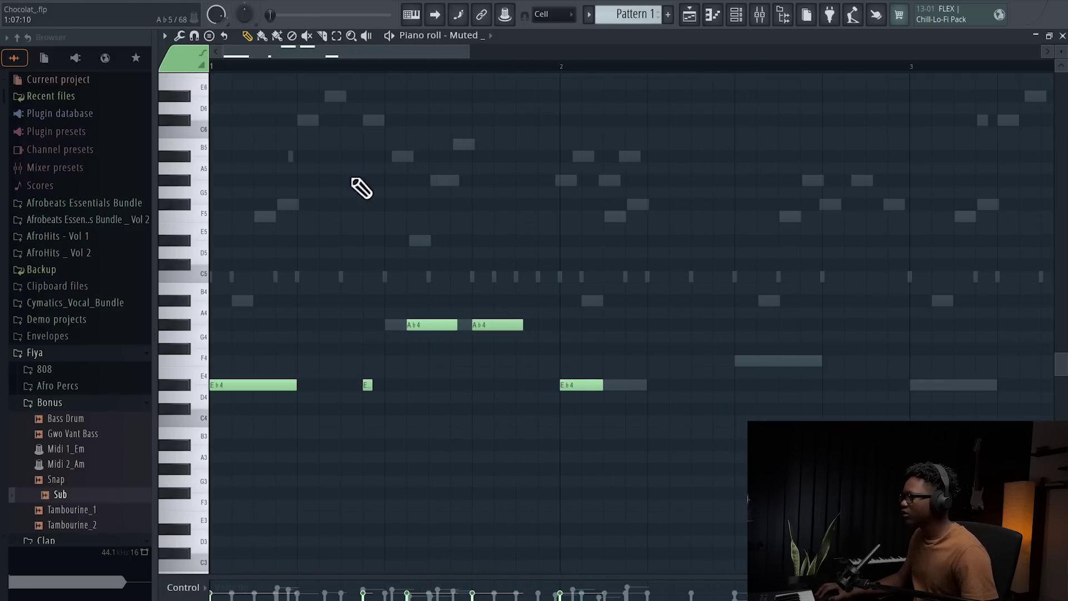
Transpose all the bass notes down one octave and play the pattern.
key("ctrl+Down")
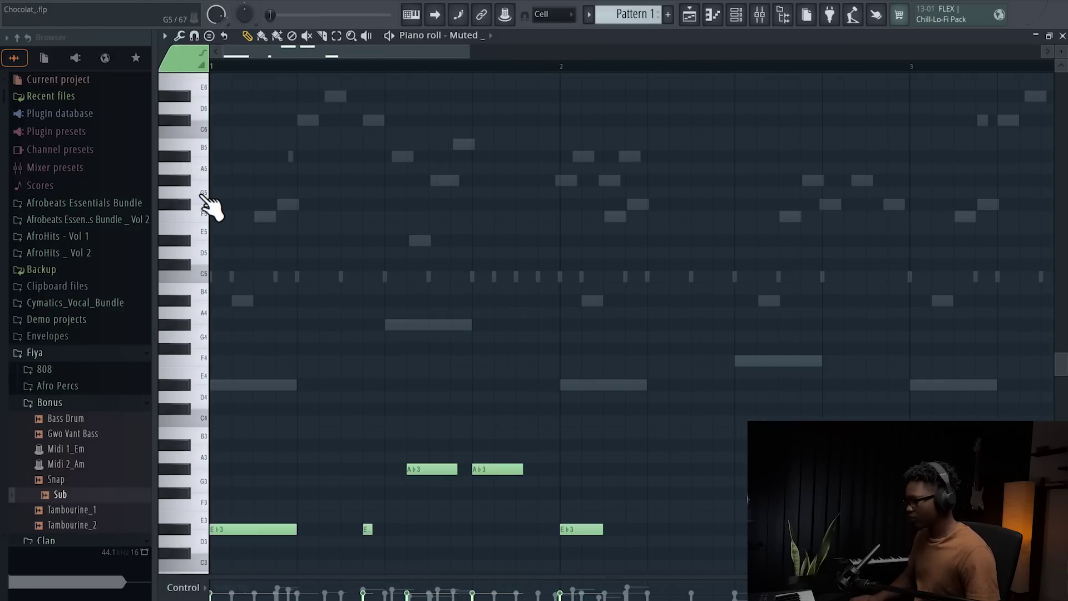
key("space")
scroll(243, 195, "down", 3)
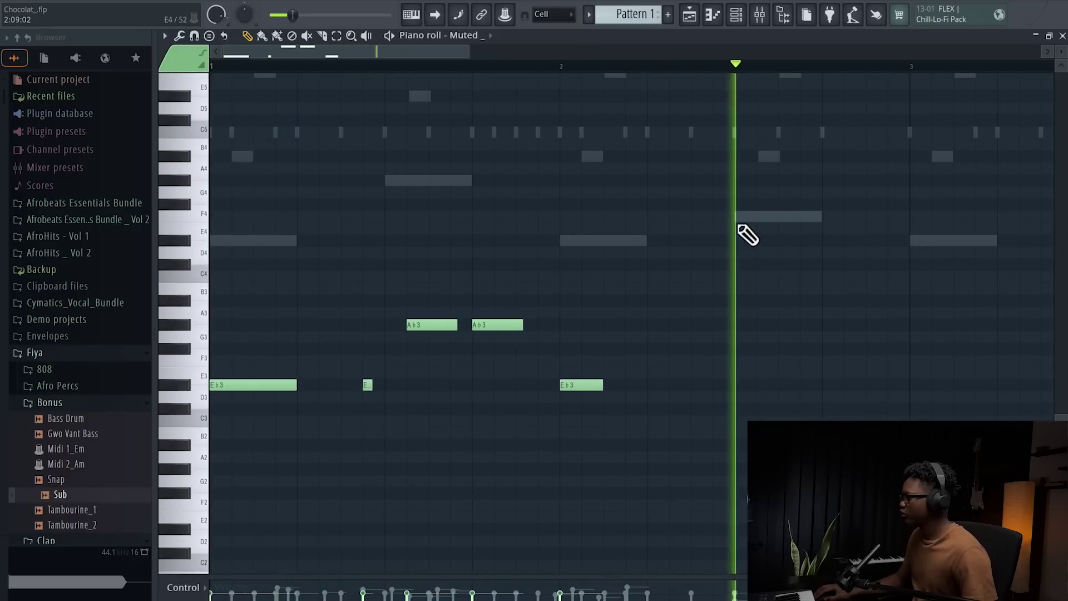
Add a note of length 0:03:08 at step 9 of bar 2, try it on F4 and F3, and settle it on B♭3.
left_click_drag(785, 217, 810, 217)
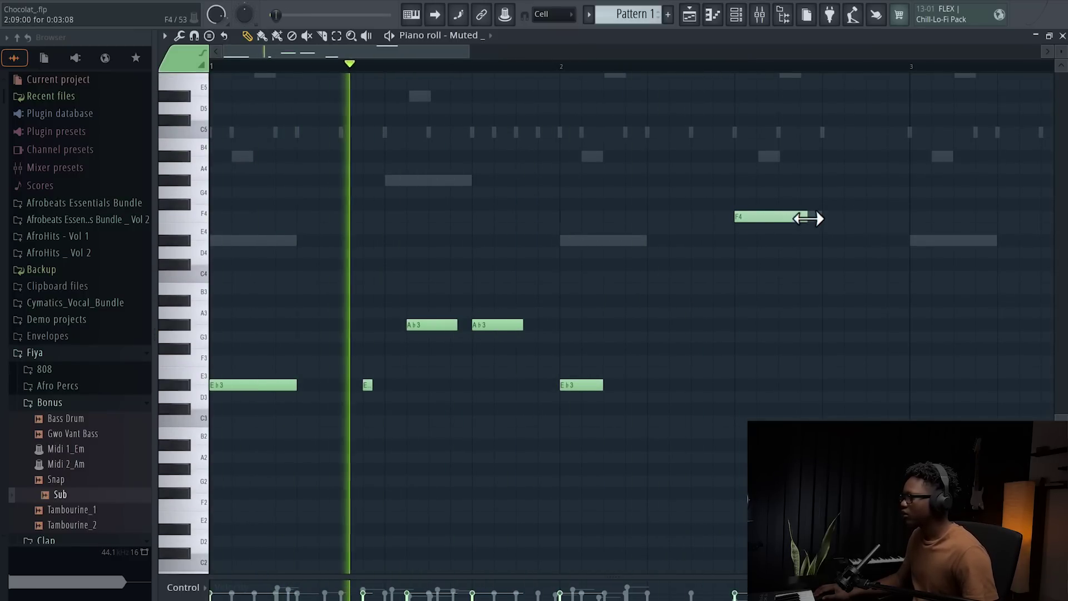
key("ctrl+Down")
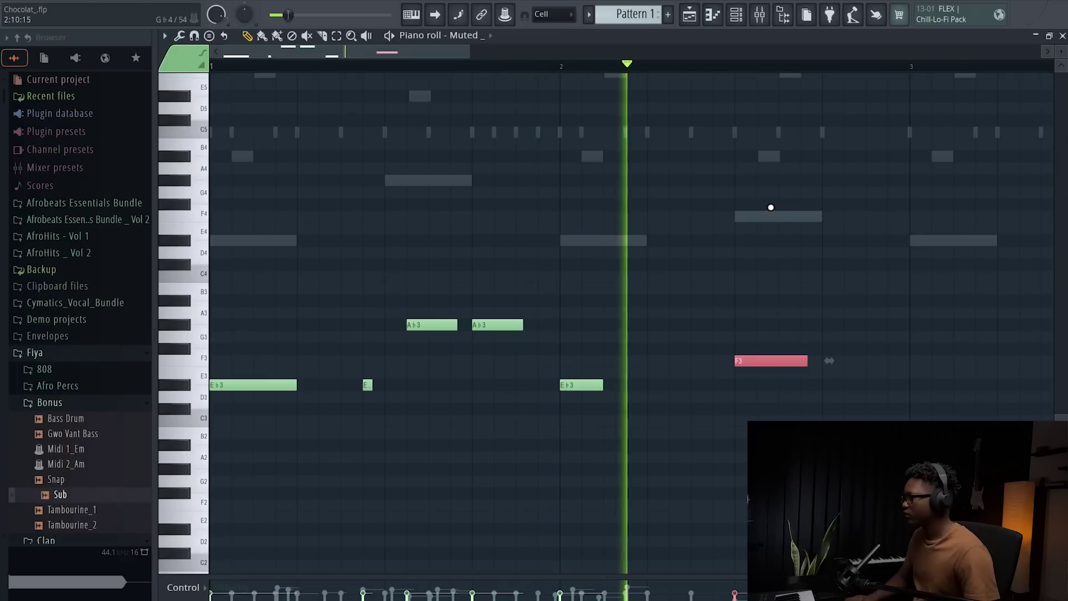
key("ctrl+Up")
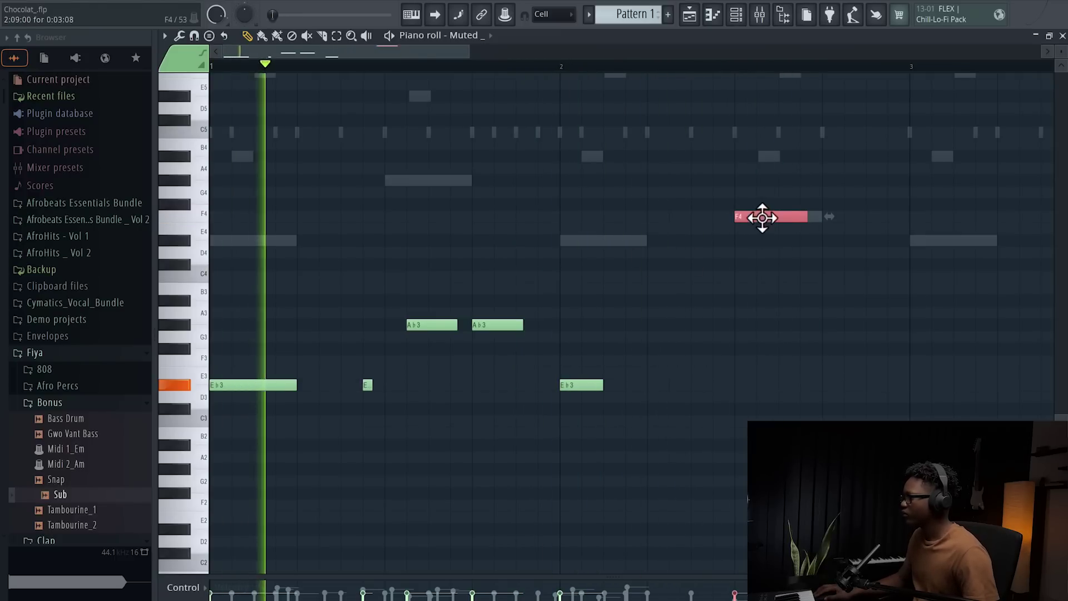
scroll(682, 252, "up", 2)
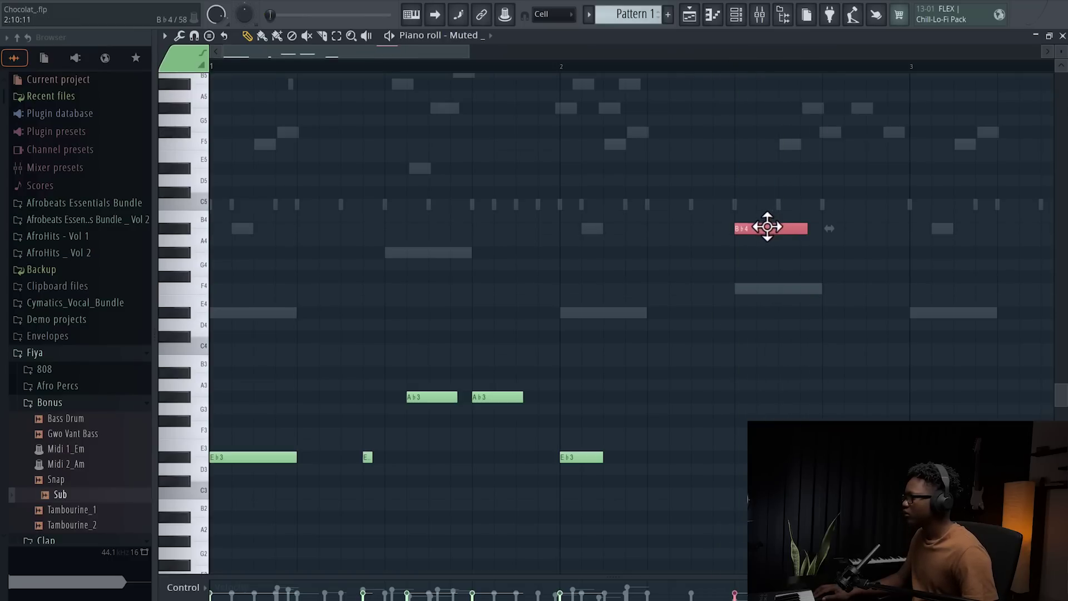
key("space")
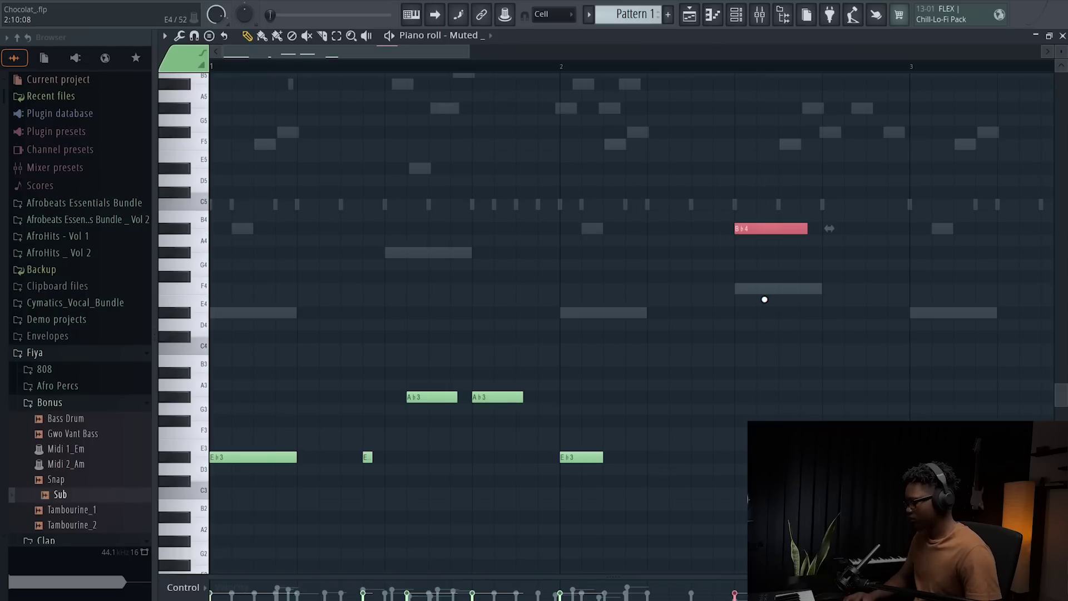
key("ctrl+Down")
key("space")
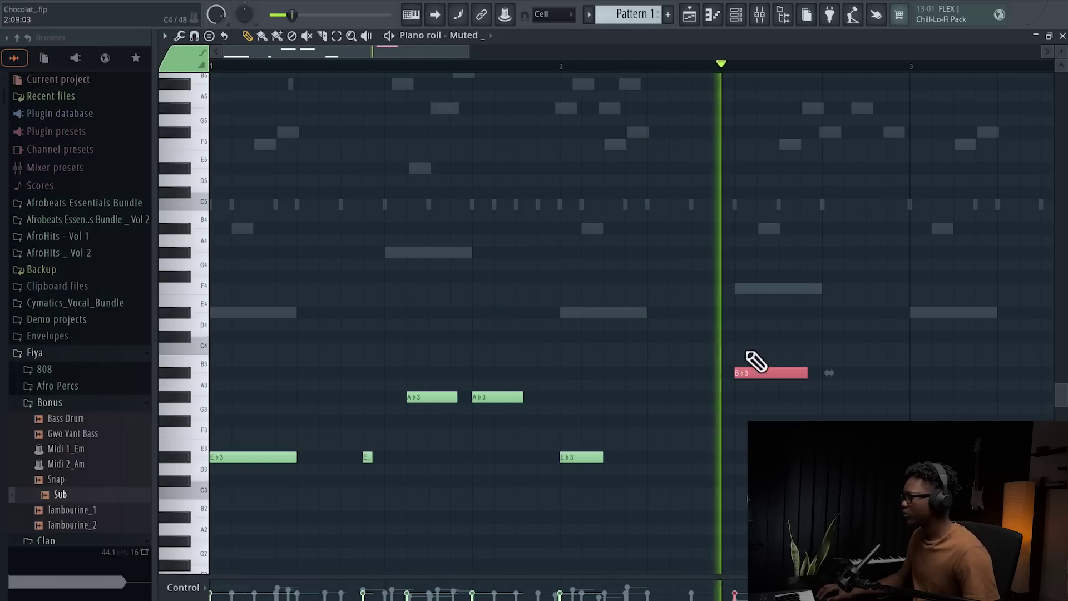
Trim the B♭3 note to start at step 10 of bar 2, add a second B♭3 at step 13 and delete the C4 note.
key("space")
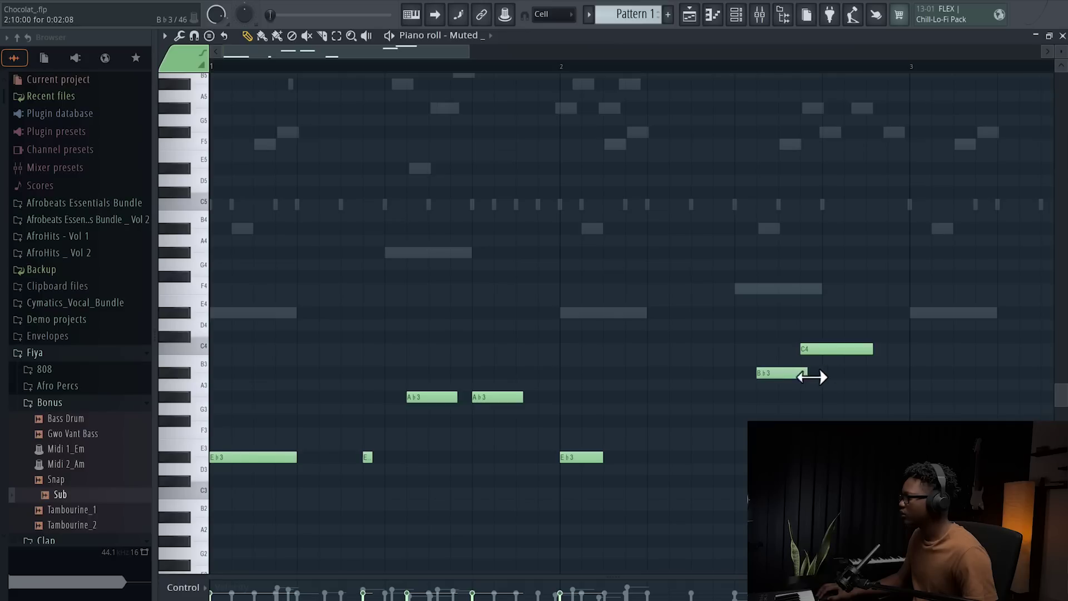
key("space")
mouse_move(851, 362)
left_mouse_down()
mouse_move(854, 372)
mouse_move(833, 375)
left_mouse_up()
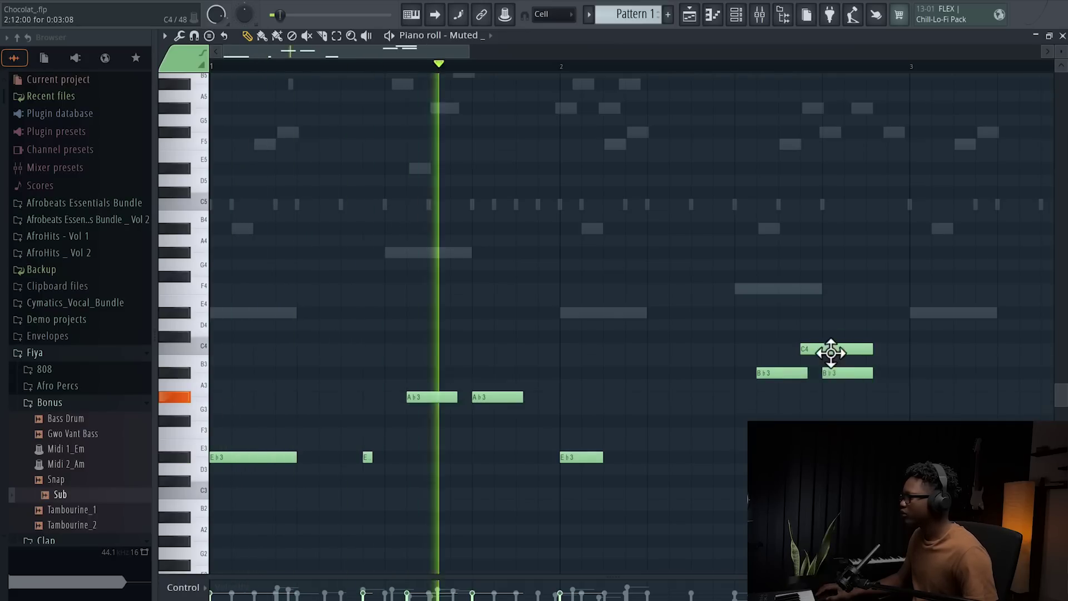
right_click(831, 352)
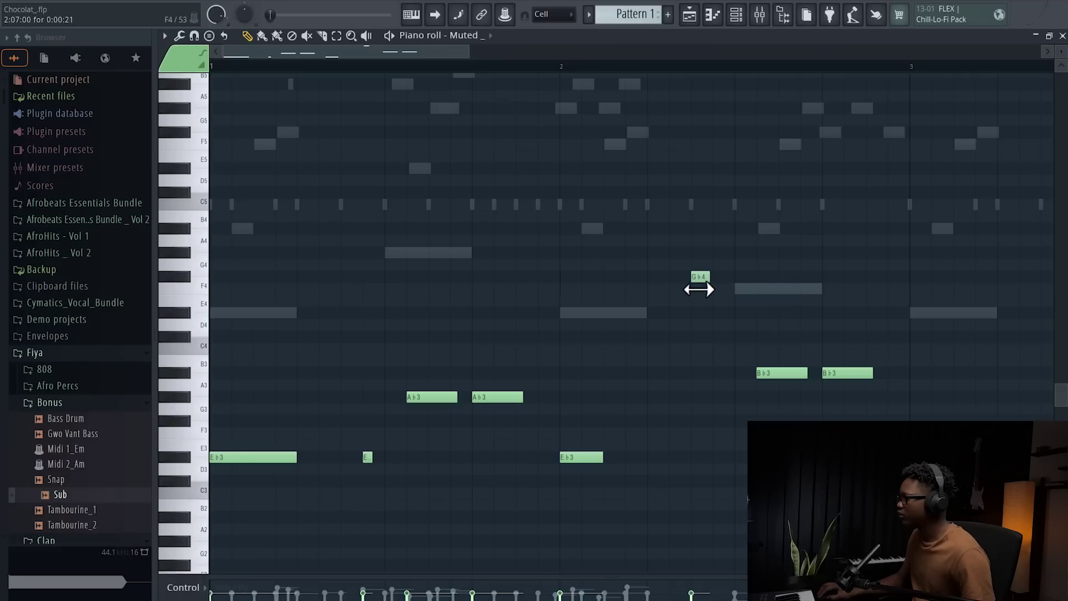
Build a short descending fill in bar 2 with G♭4 at step 6, E4 at step 7 and B3 at step 8.
left_click(696, 276)
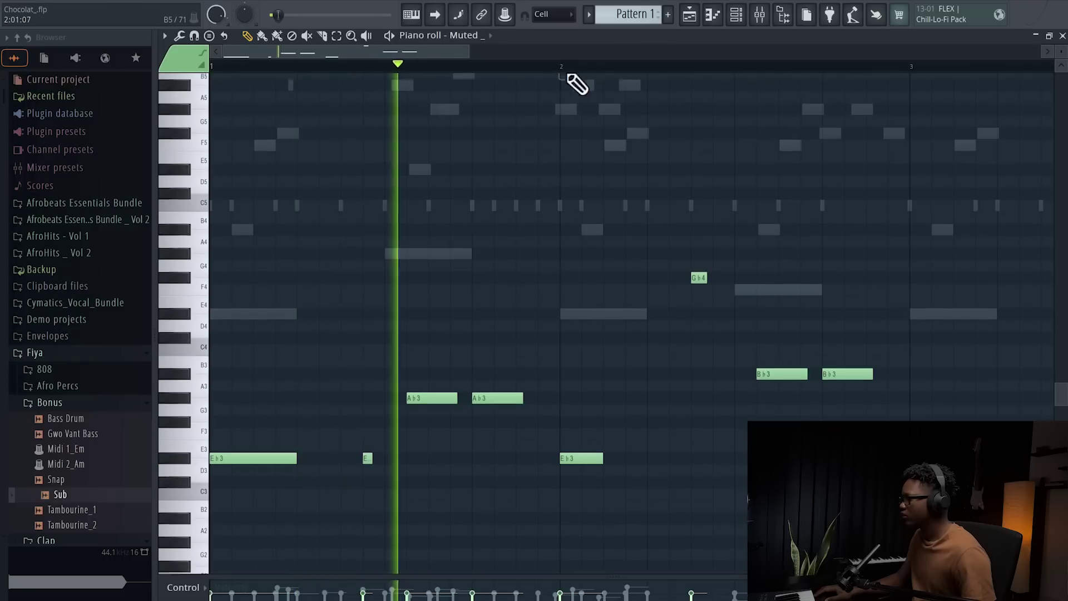
left_click(566, 67)
left_click_drag(699, 280, 679, 281)
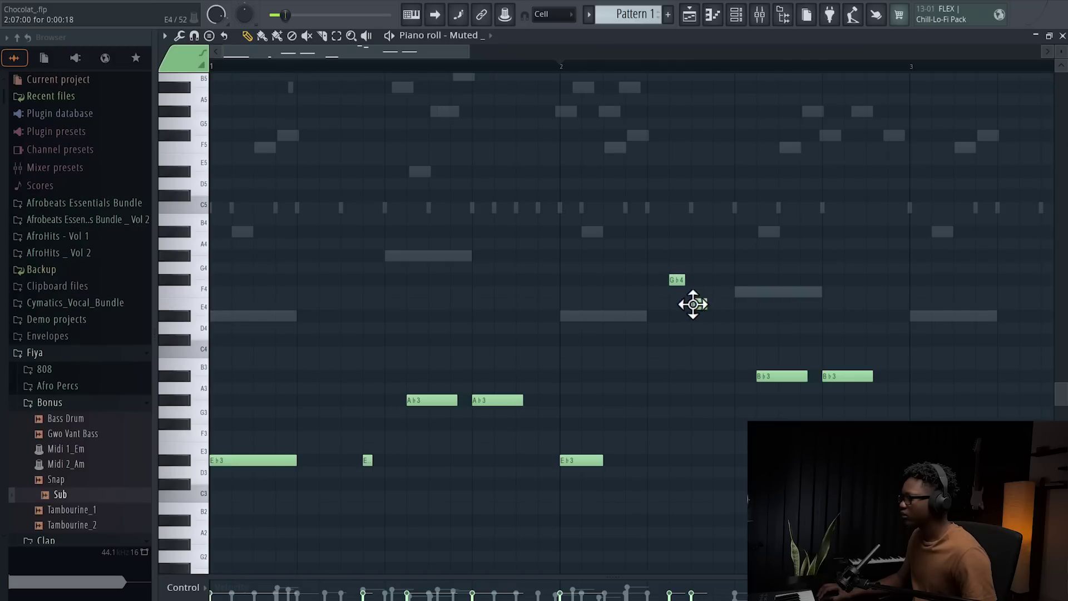
left_click_drag(691, 303, 693, 294)
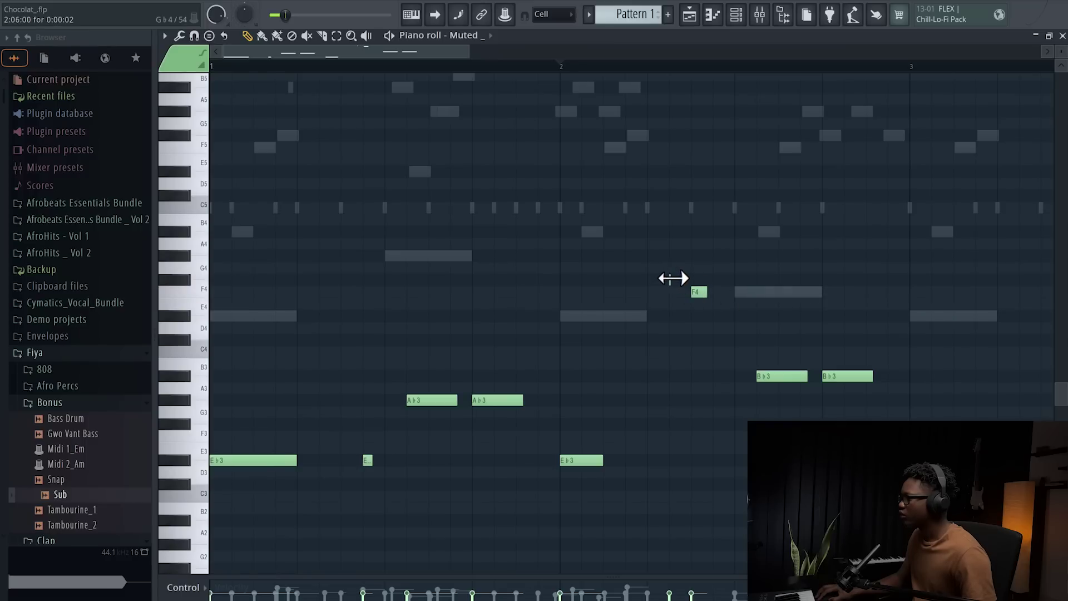
left_click_drag(706, 292, 701, 292)
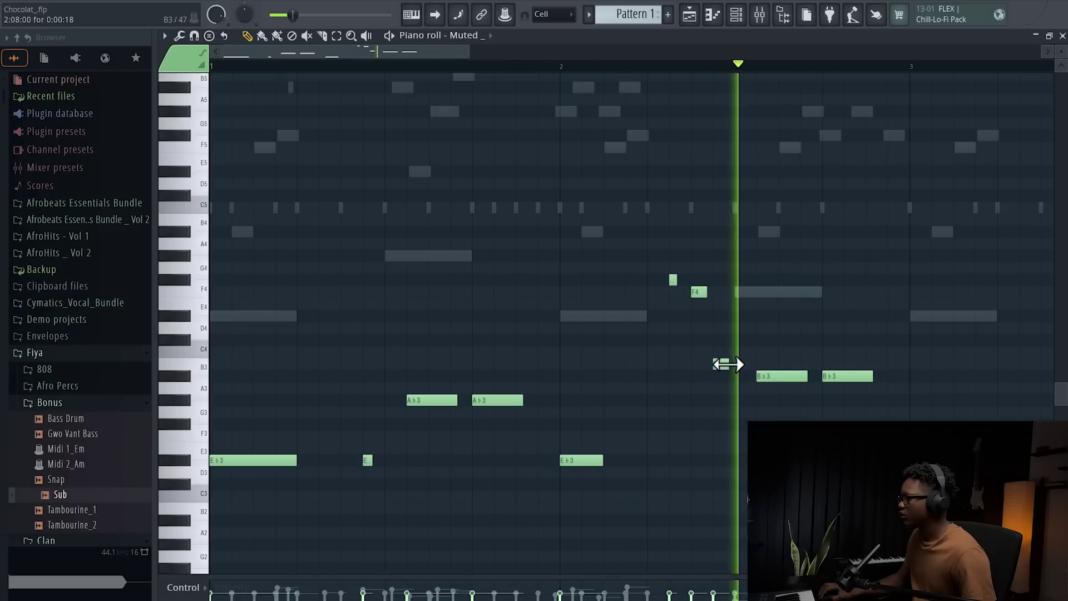
left_click_drag(699, 295, 700, 306)
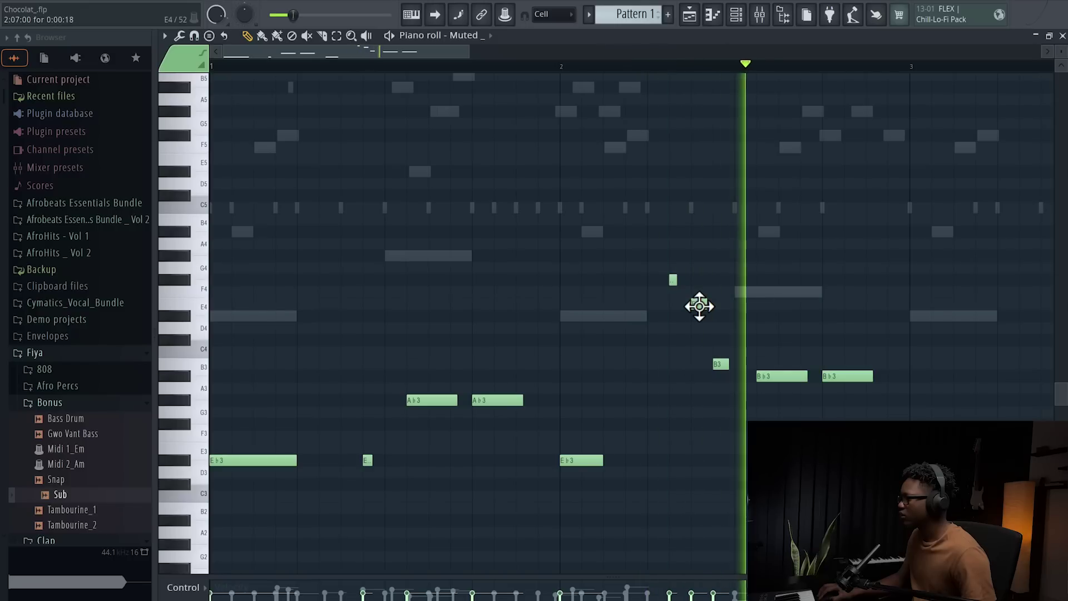
Move the two B♭3 notes in bar 2 one step earlier, to steps 9 and 12, and play the pattern.
left_click_drag(728, 360, 747, 374)
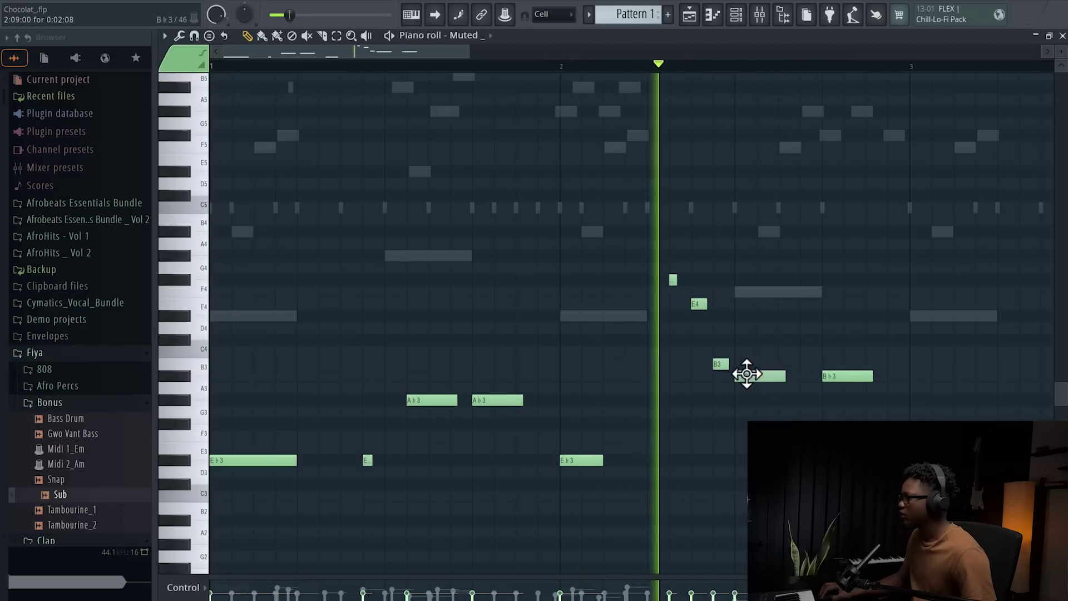
left_click_drag(846, 375, 833, 379)
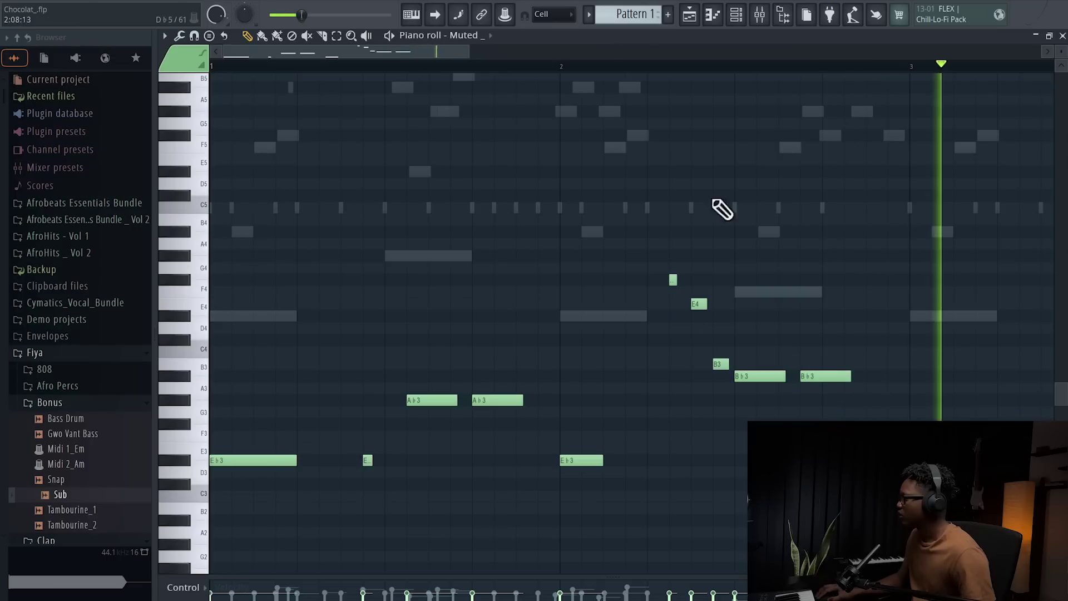
key("space")
key("space")
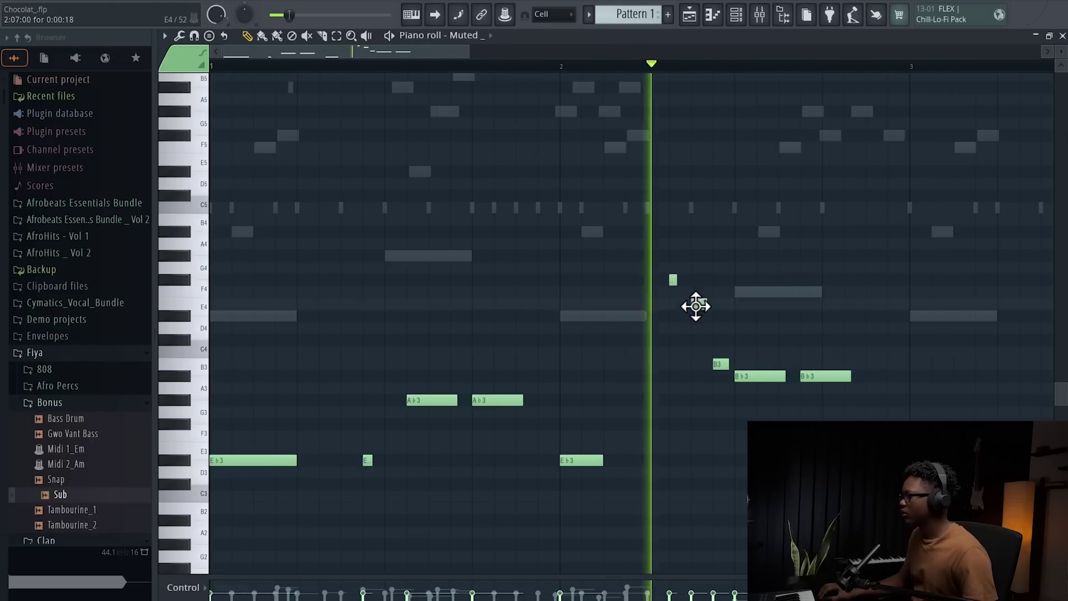
Raise the E4 fill note at step 7 of bar 2 to F4, and duplicate the two-bar bass line into bars 3 and 4.
left_click_drag(698, 304, 699, 288)
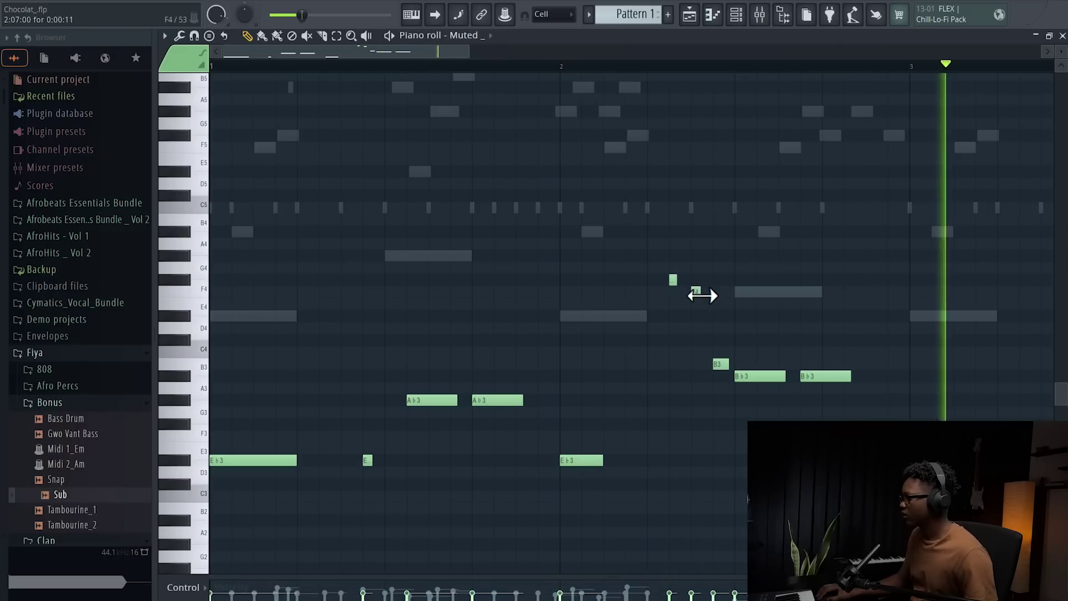
key("space")
left_click_drag(916, 67, 234, 66)
key("ctrl+b")
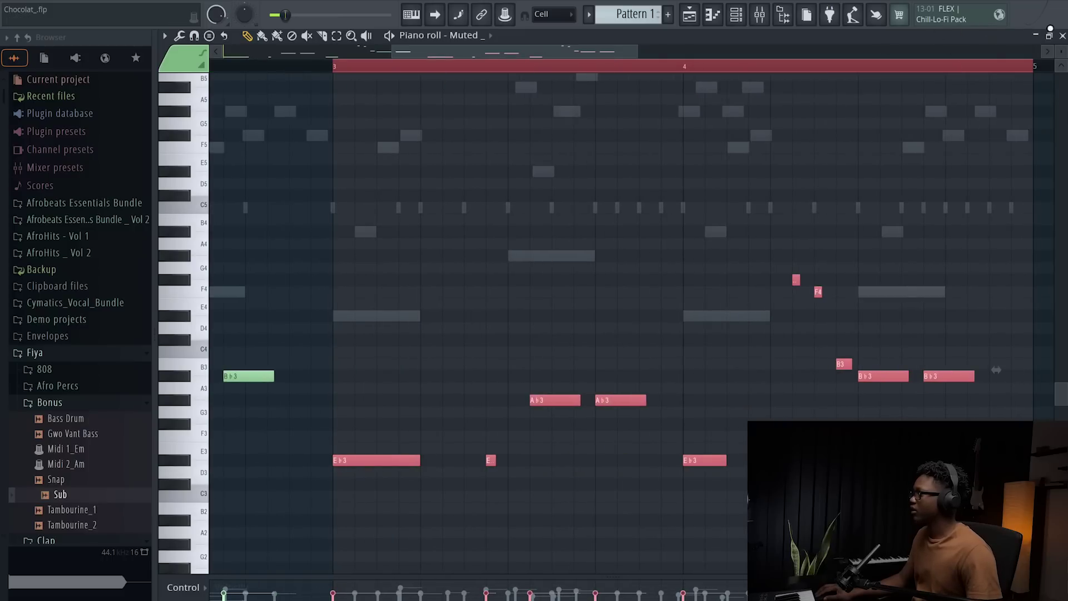
left_click(1062, 36)
left_click(333, 3)
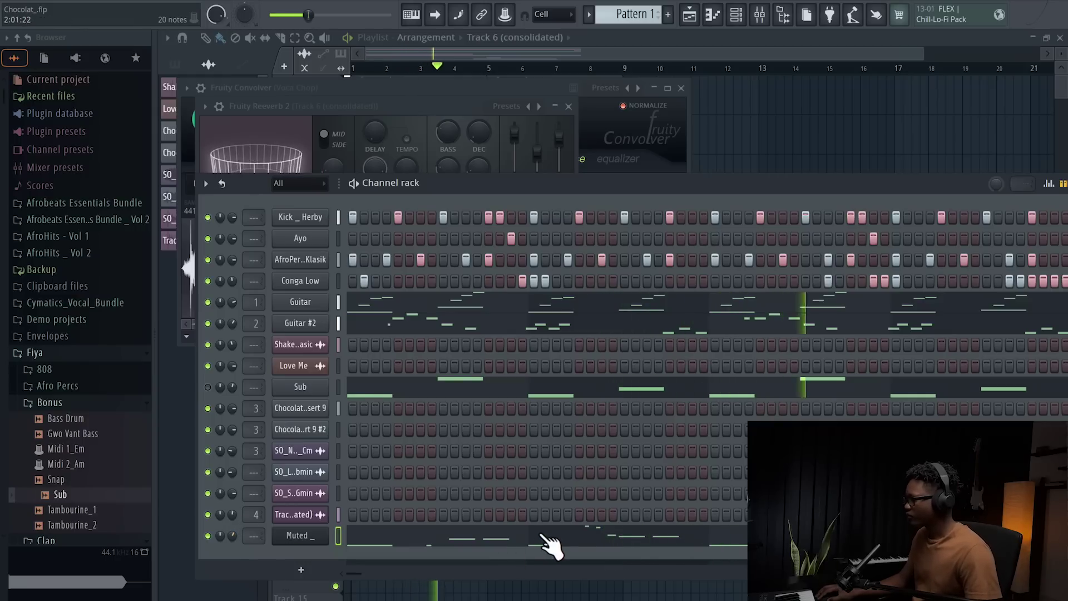
Review all four bars of the Muted bass line in its piano roll during playback.
left_click(572, 534)
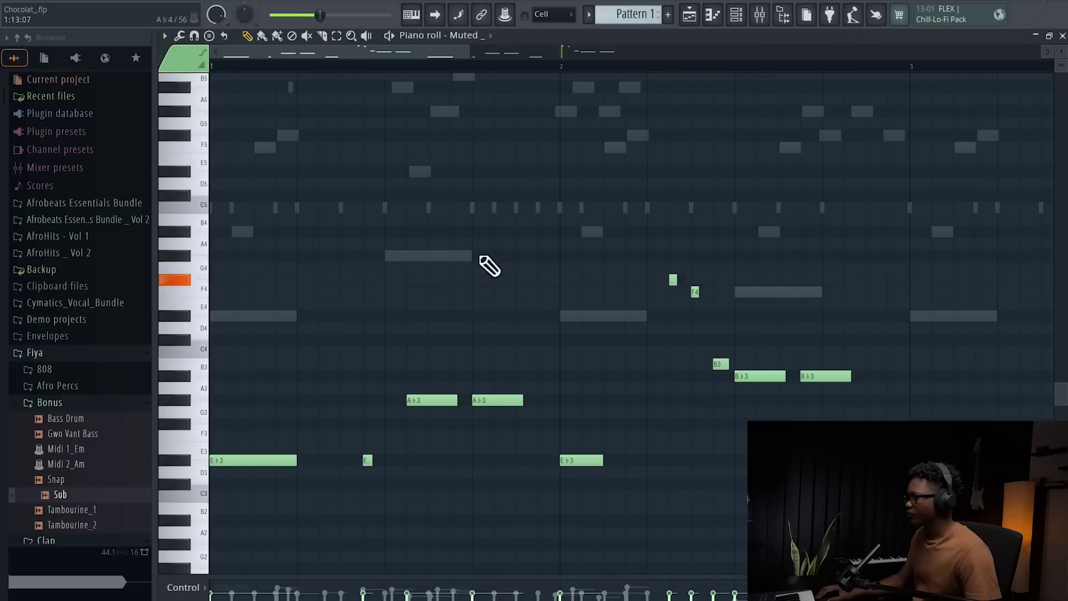
left_click_drag(484, 41, 704, 91)
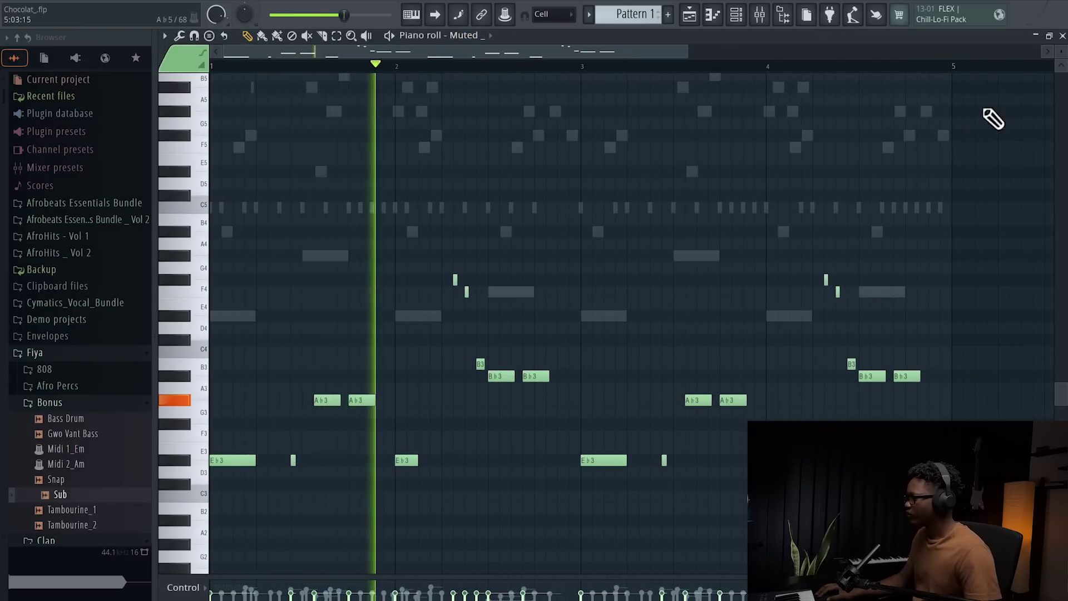
left_click(1062, 35)
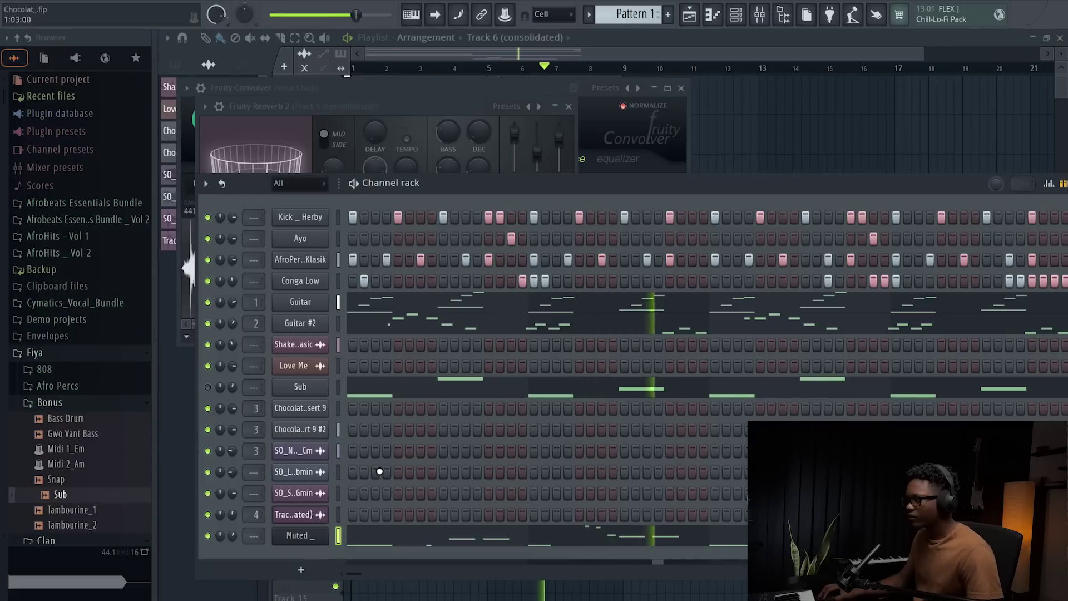
Add a Fruity DX10 channel and load its Samy Beatz _ Log Vibe preset.
left_click(303, 569)
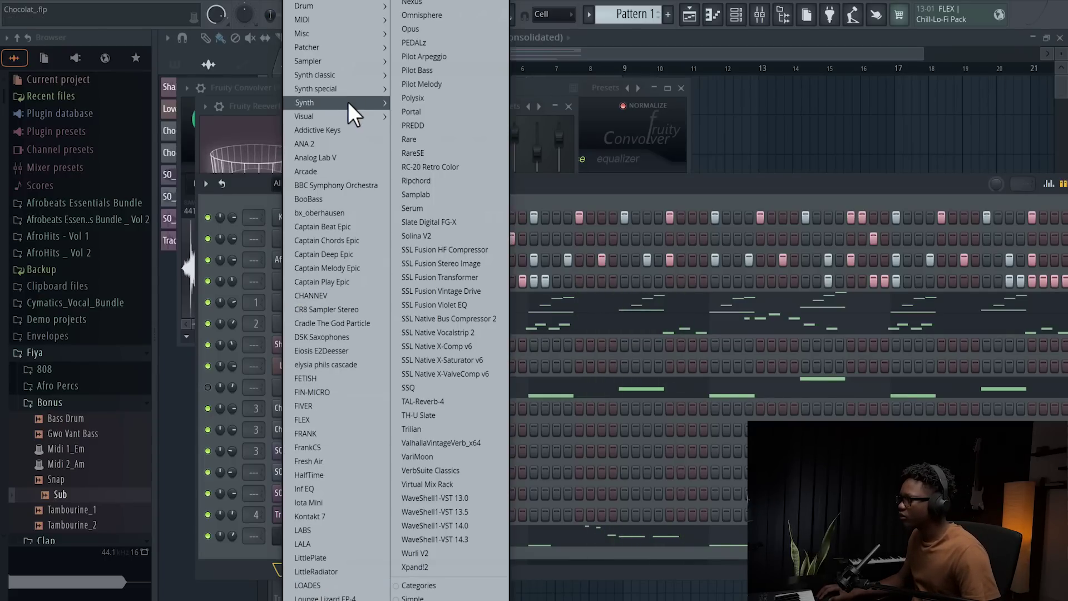
mouse_move(328, 69)
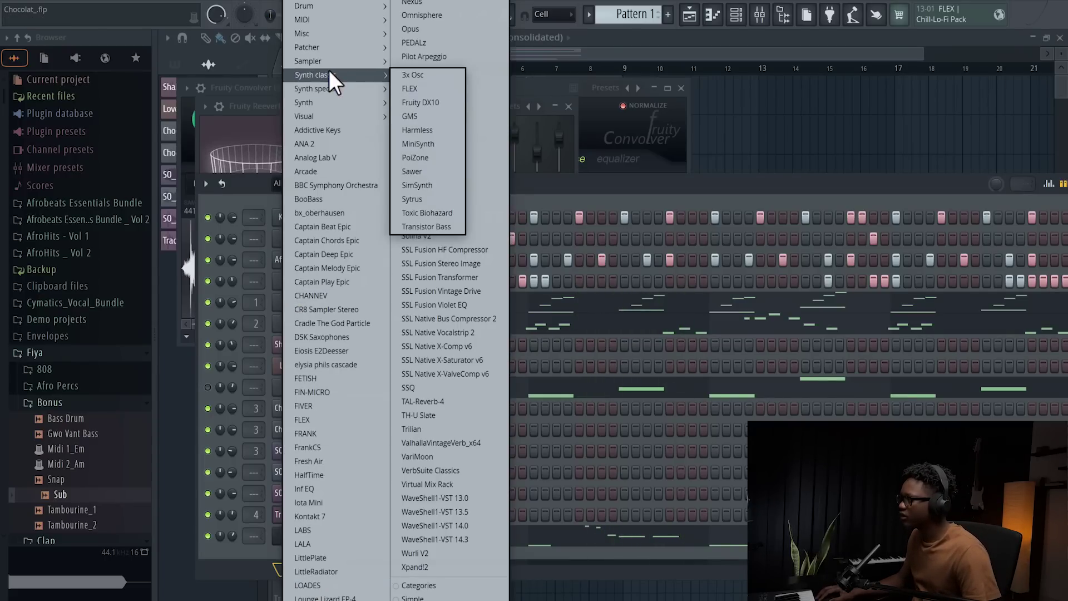
left_click(440, 102)
left_click(440, 77)
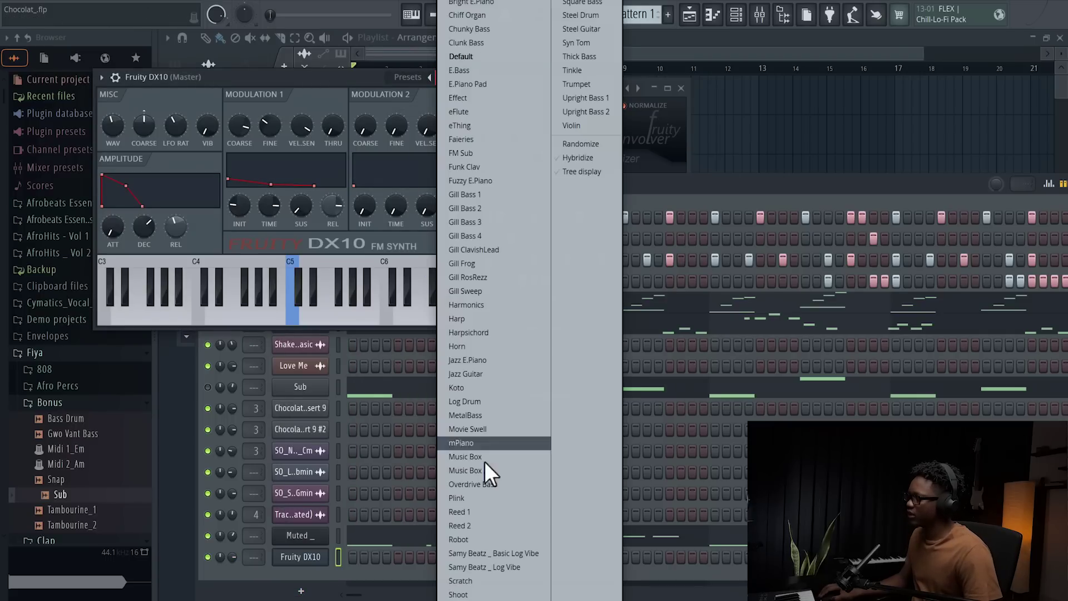
left_click(532, 567)
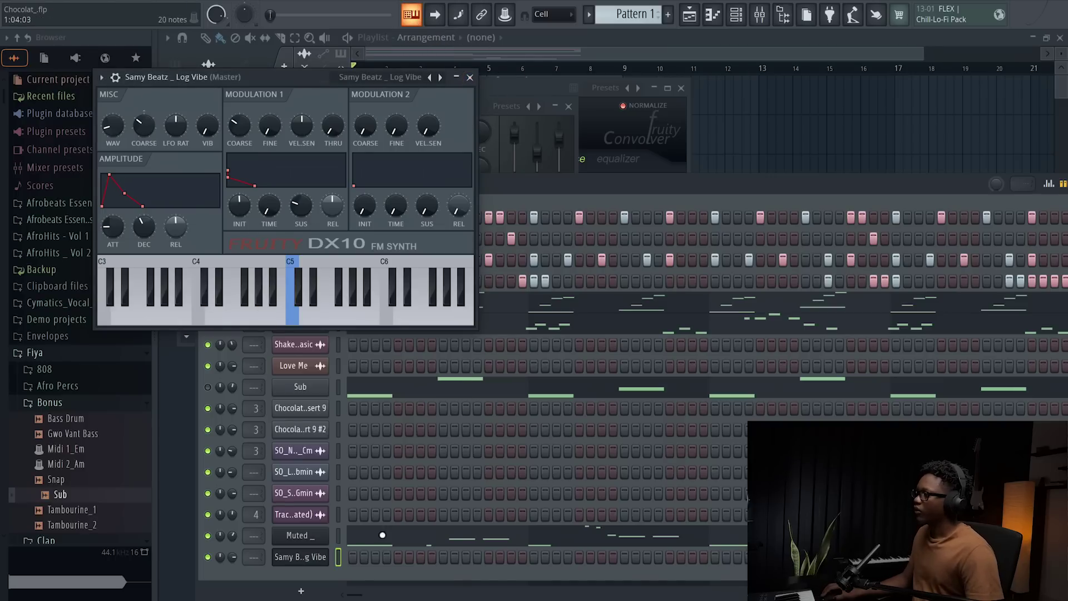
Place a two-step A♭3 note at step 13 of bar 1 in the Log Vibe piano roll.
right_click(322, 557)
left_click(367, 441)
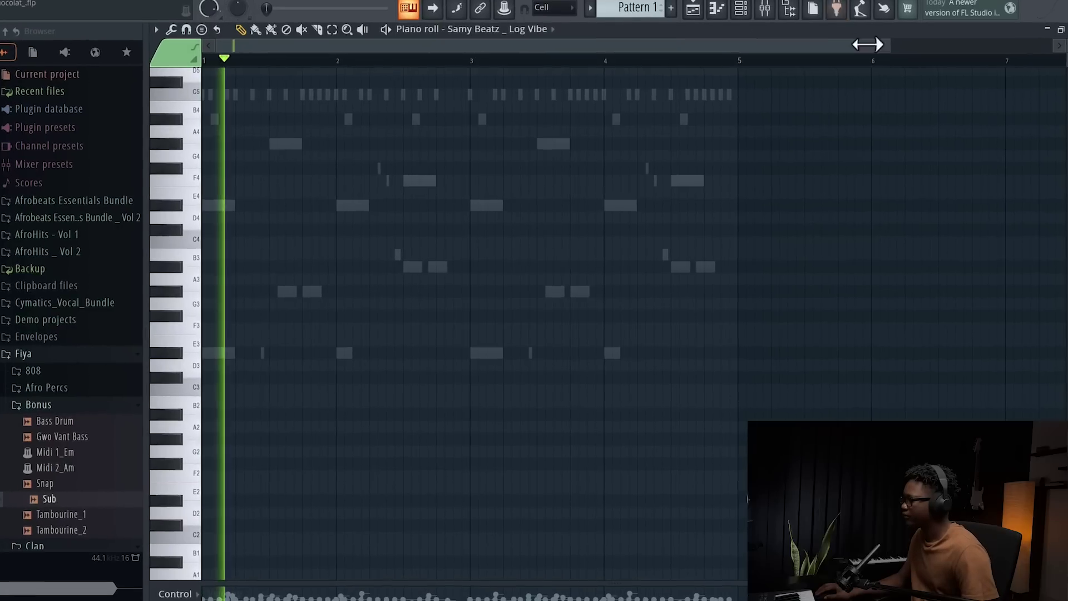
left_click_drag(859, 50, 493, 122)
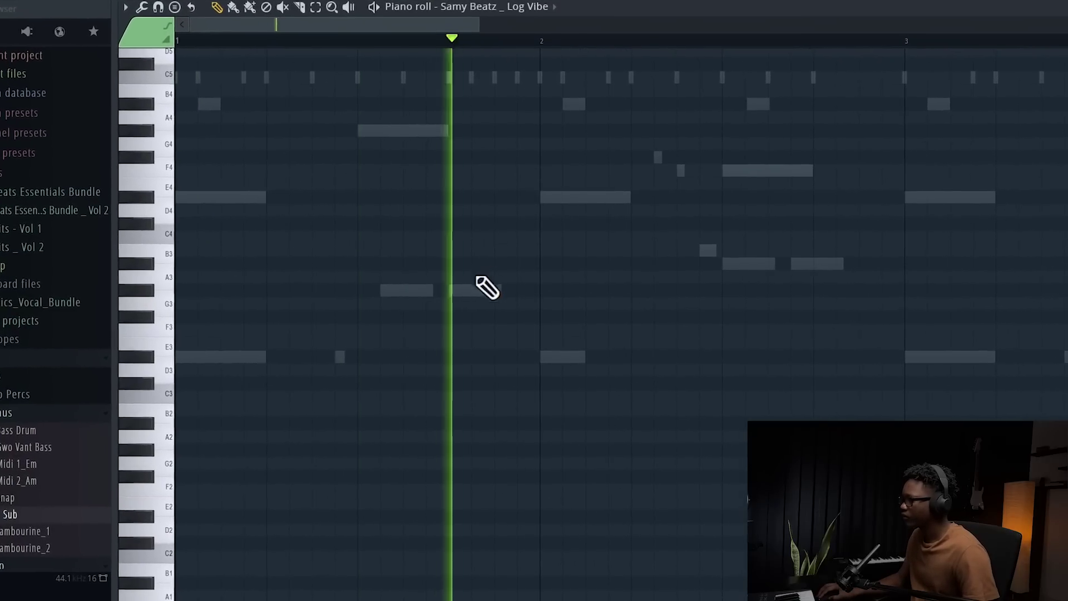
left_click(487, 287)
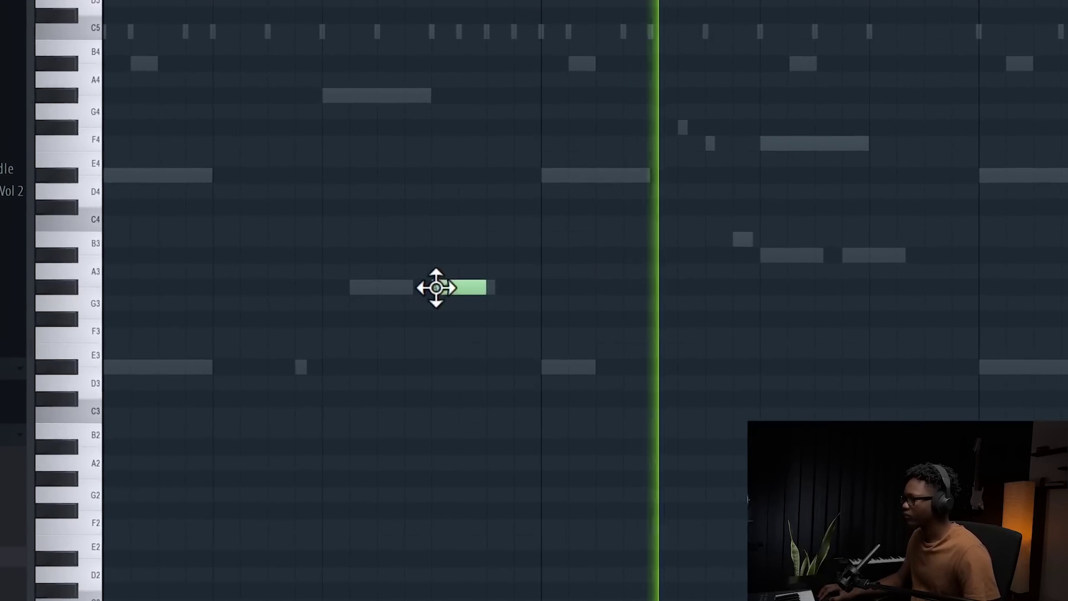
key("space")
With 1/4 step snapping, paint a roll of B♭3 notes across the last beat of bar 2 and ramp their velocities upward.
left_click(569, 14)
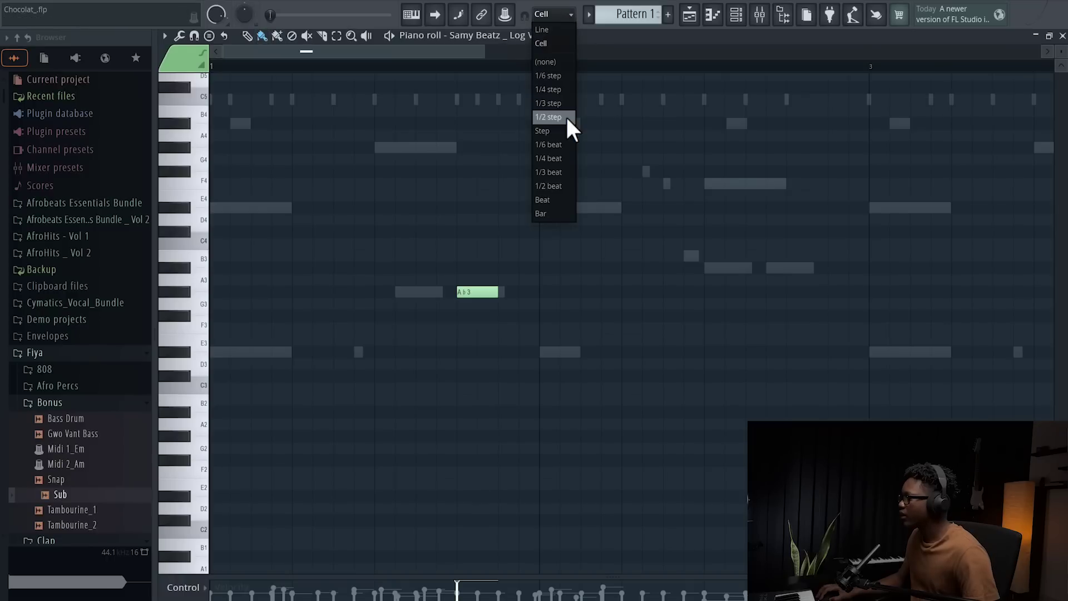
left_click(548, 89)
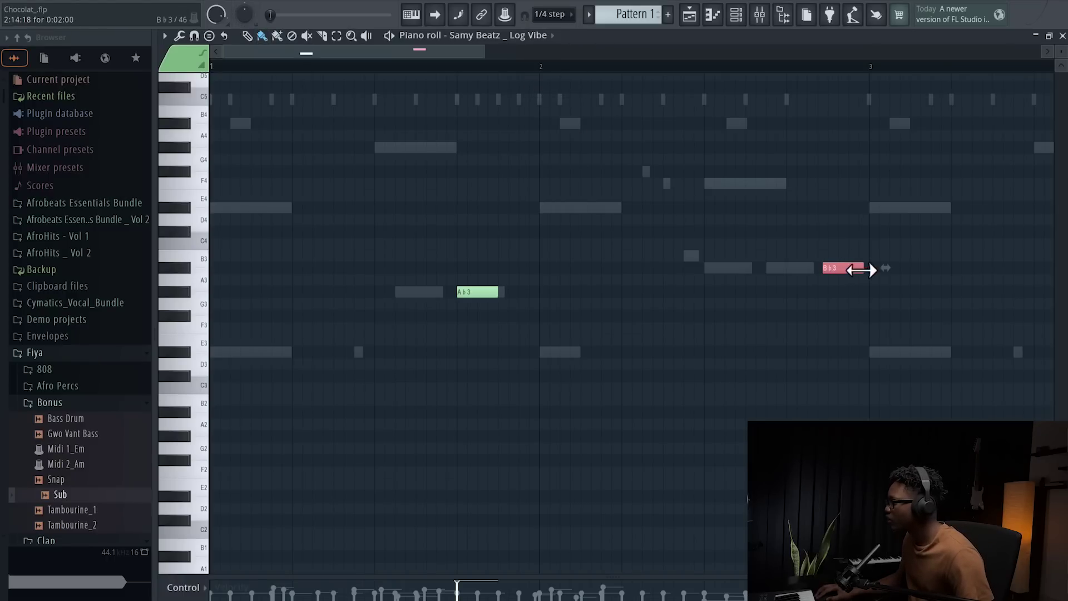
key("space")
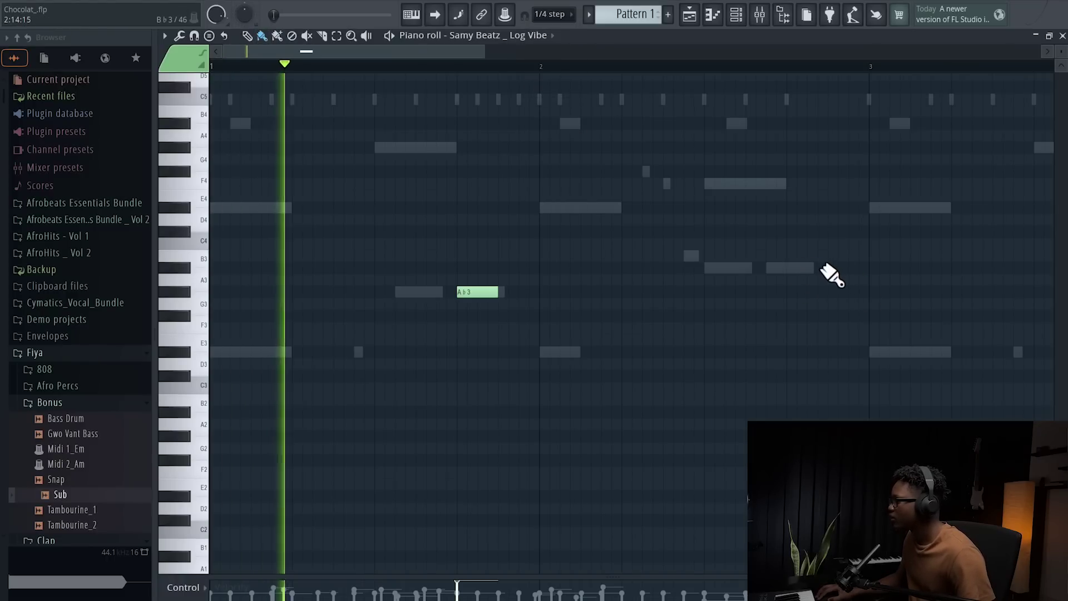
mouse_move(831, 270)
left_mouse_down()
mouse_move(876, 270)
mouse_move(864, 270)
left_mouse_up()
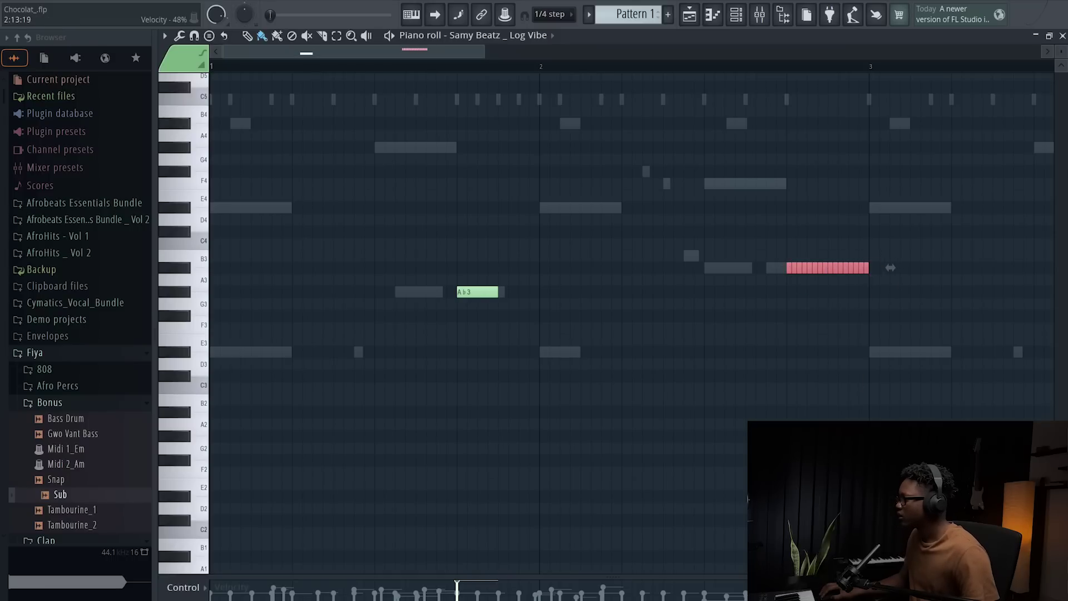
key("space")
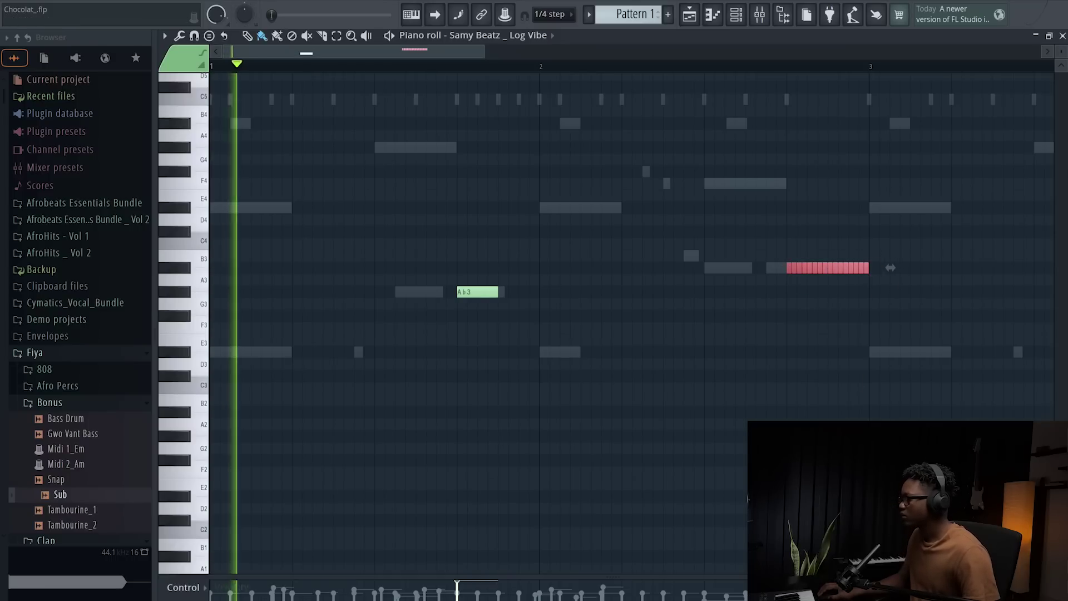
left_click_drag(612, 577, 613, 501)
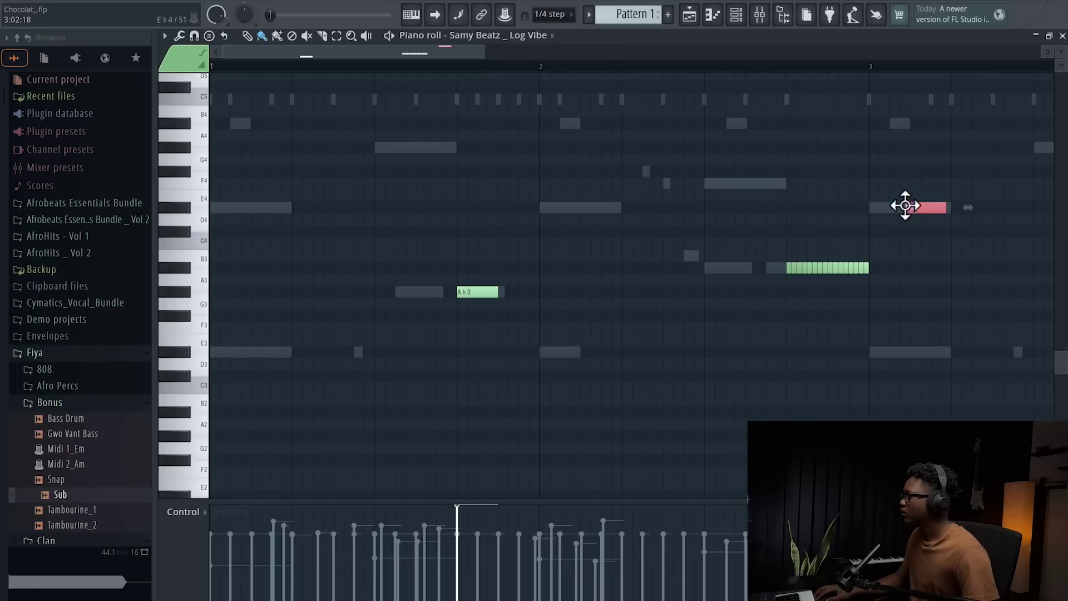
Switch snapping back to Cell and place a two-step E♭4 note at step 4 of bar 3.
left_click(551, 14)
left_click(562, 45)
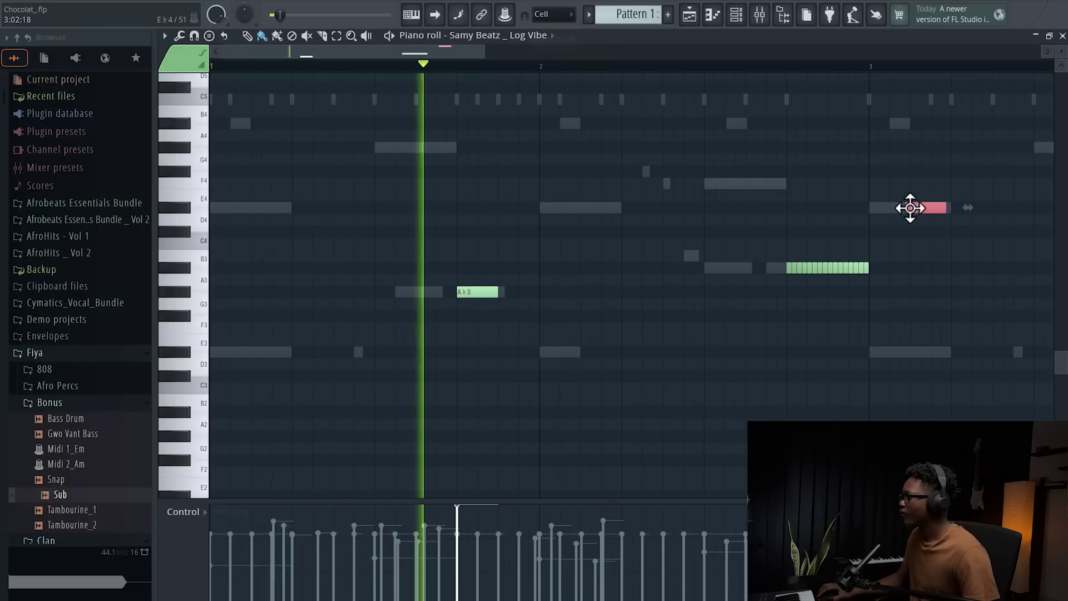
right_click(925, 209)
left_click(925, 210)
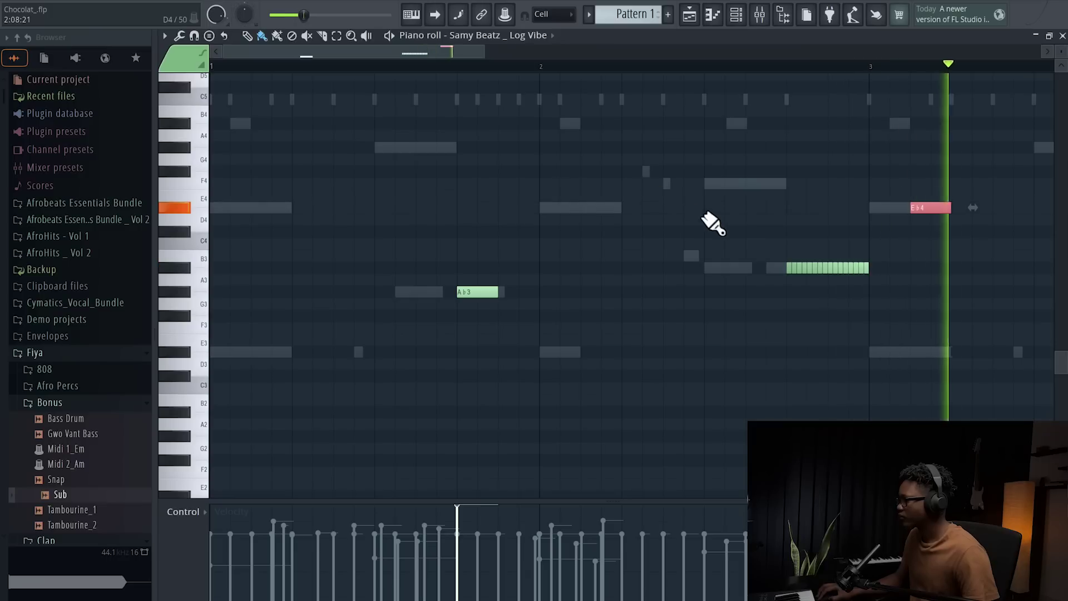
mouse_move(928, 206)
left_mouse_down()
mouse_move(969, 205)
mouse_move(949, 208)
left_mouse_up()
left_click(785, 65)
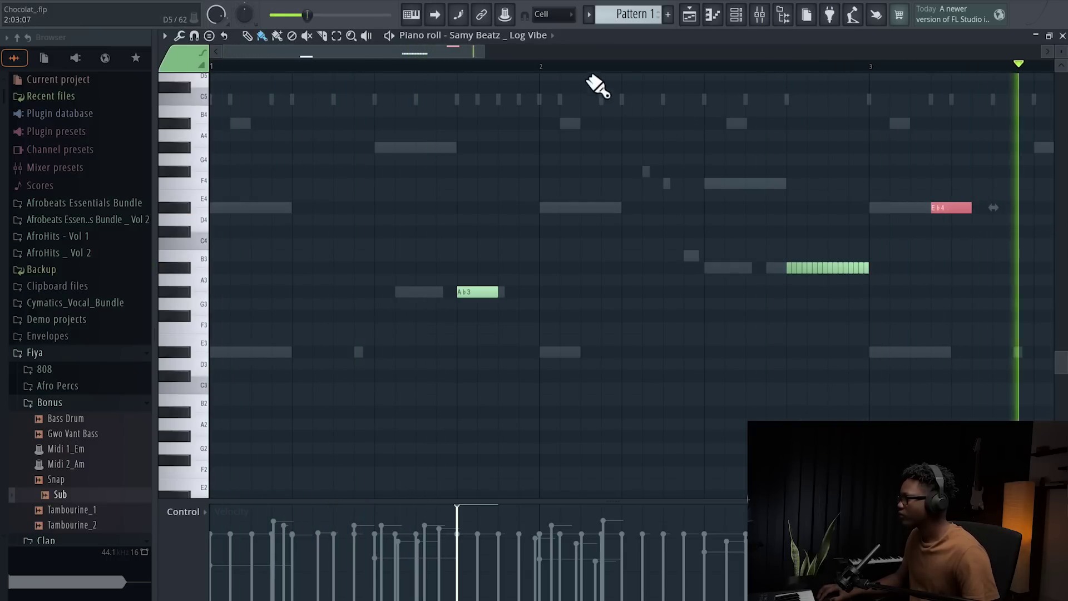
Place a two-step A♭3 note at step 13 of bar 3 and try a B♭3 note at step 15 of bar 4.
left_click_drag(490, 53, 787, 167)
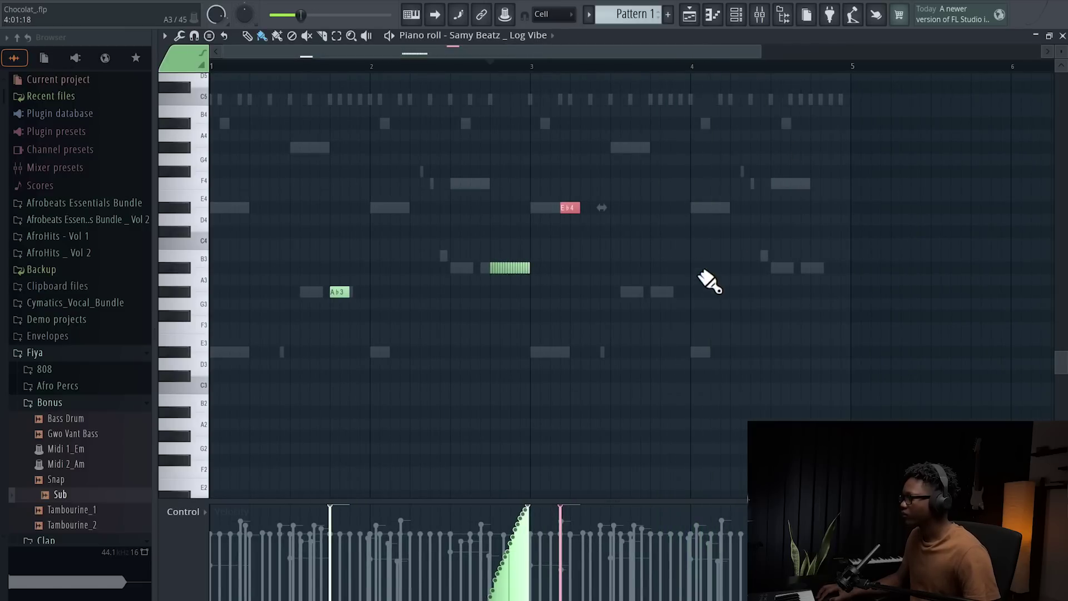
left_click(701, 292)
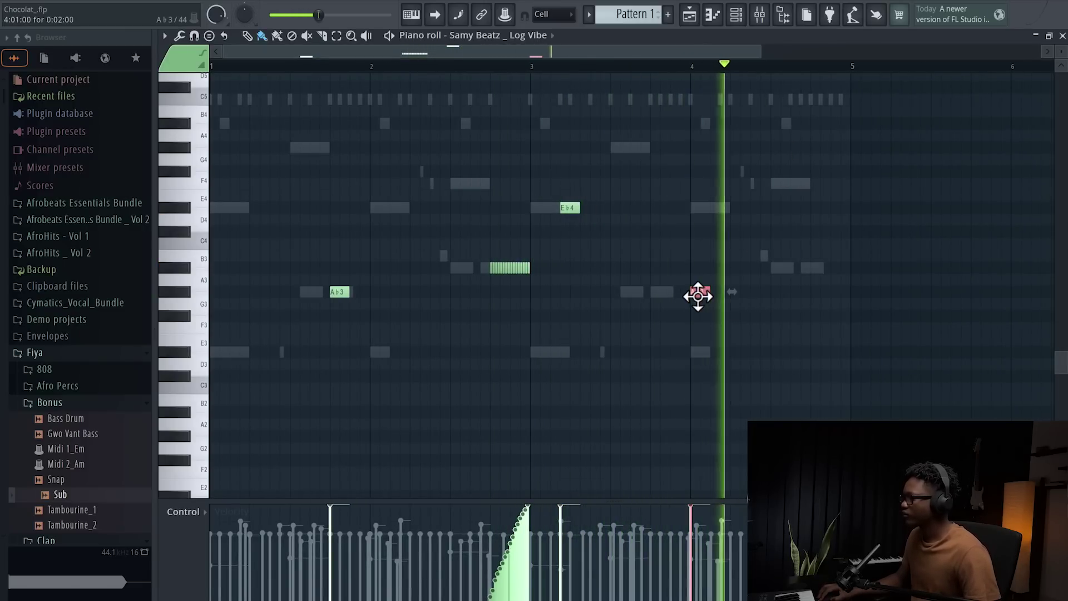
left_click_drag(694, 294, 668, 294)
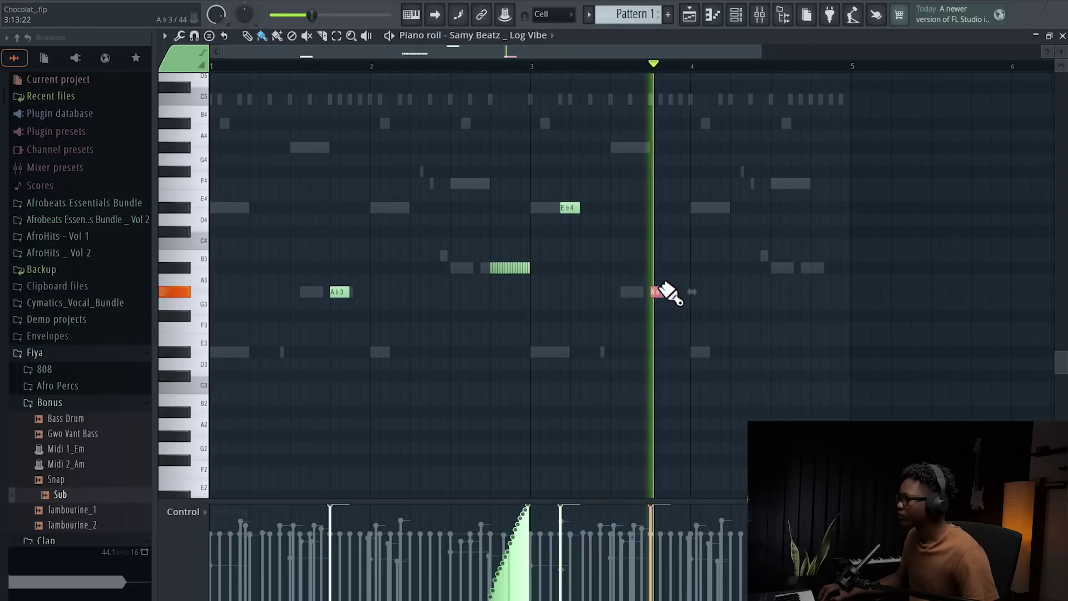
left_click(841, 269)
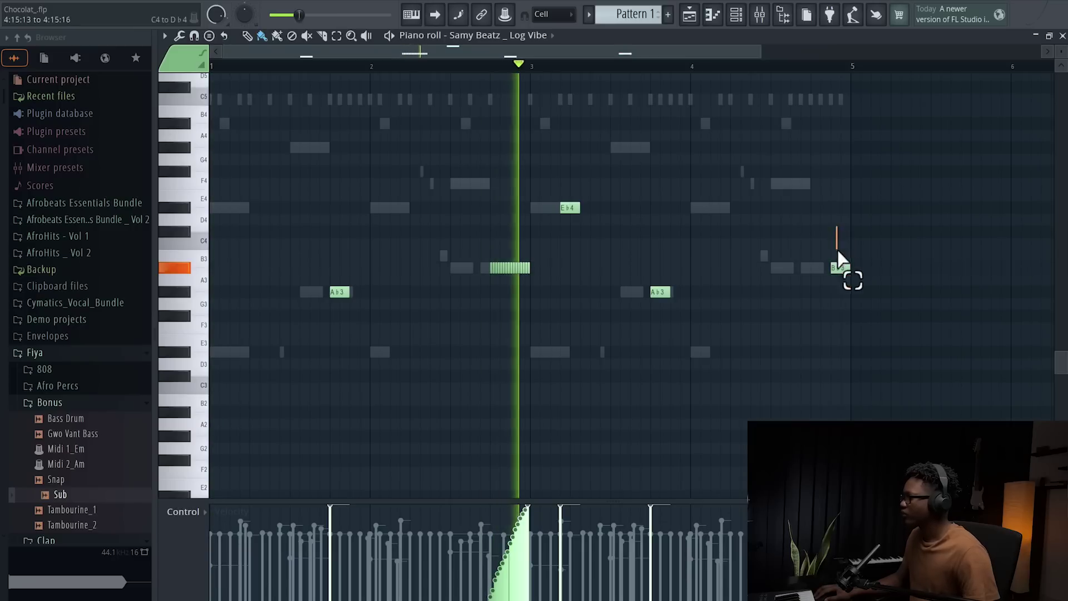
key("ctrl+Down")
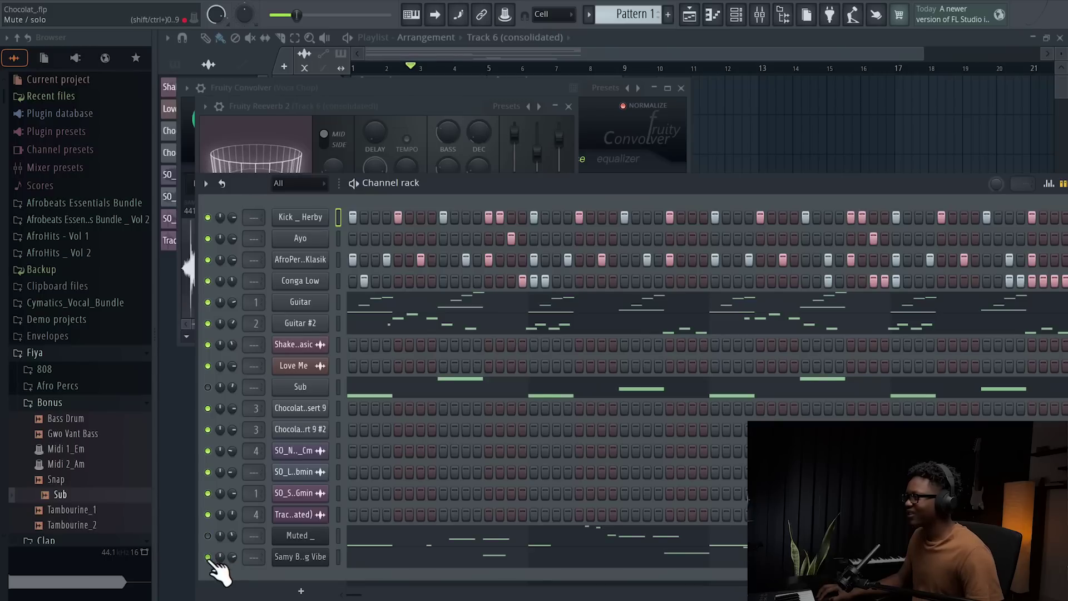
Raise the F4 notes in bars 2 and 4 of the Sub channel's piano roll to B♭4.
left_click(386, 387)
scroll(490, 291, "up", 4)
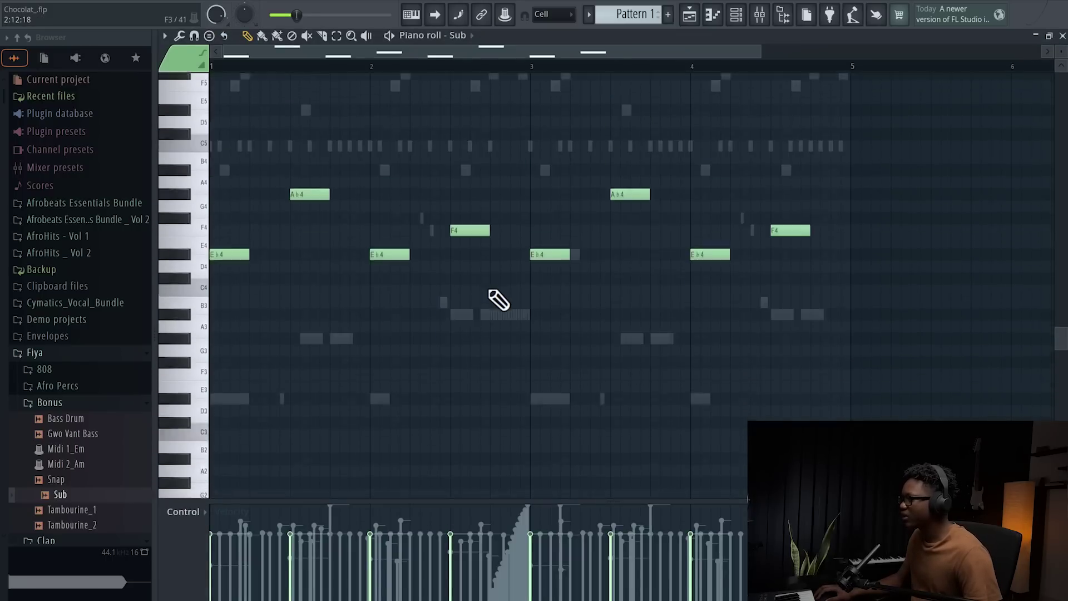
scroll(489, 290, "down", 2)
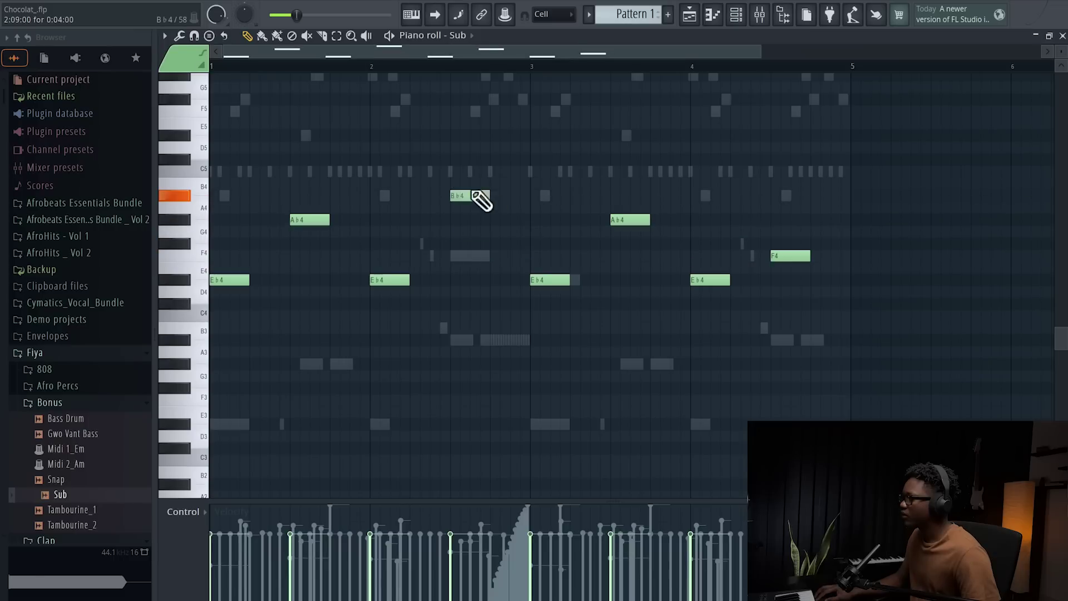
scroll(806, 265, "down", 1)
key("space")
left_click_drag(790, 219, 789, 172)
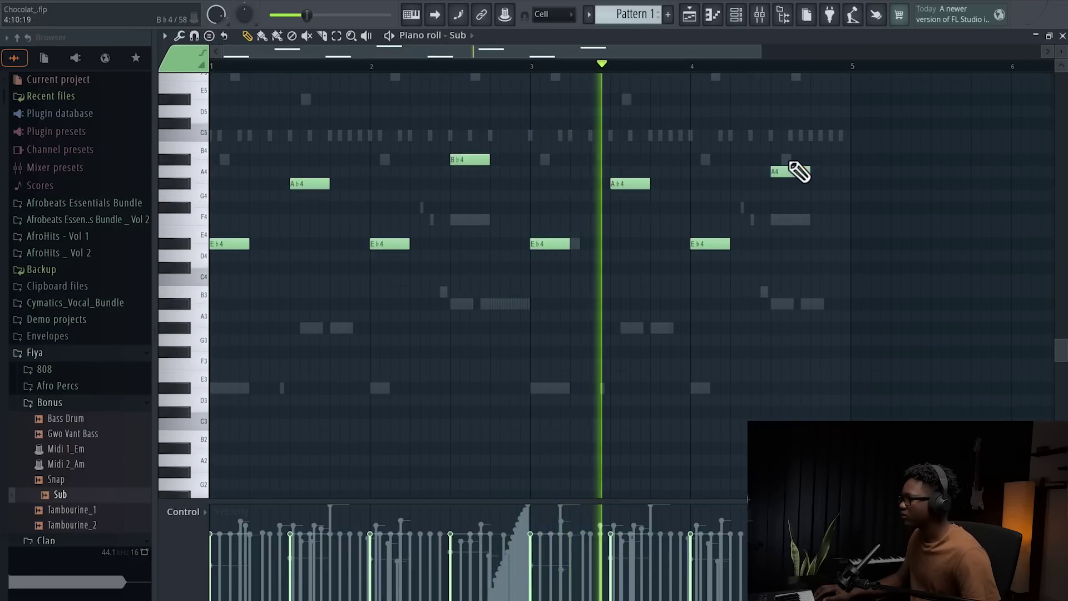
scroll(800, 172, "down", 2)
scroll(787, 209, "up", 3)
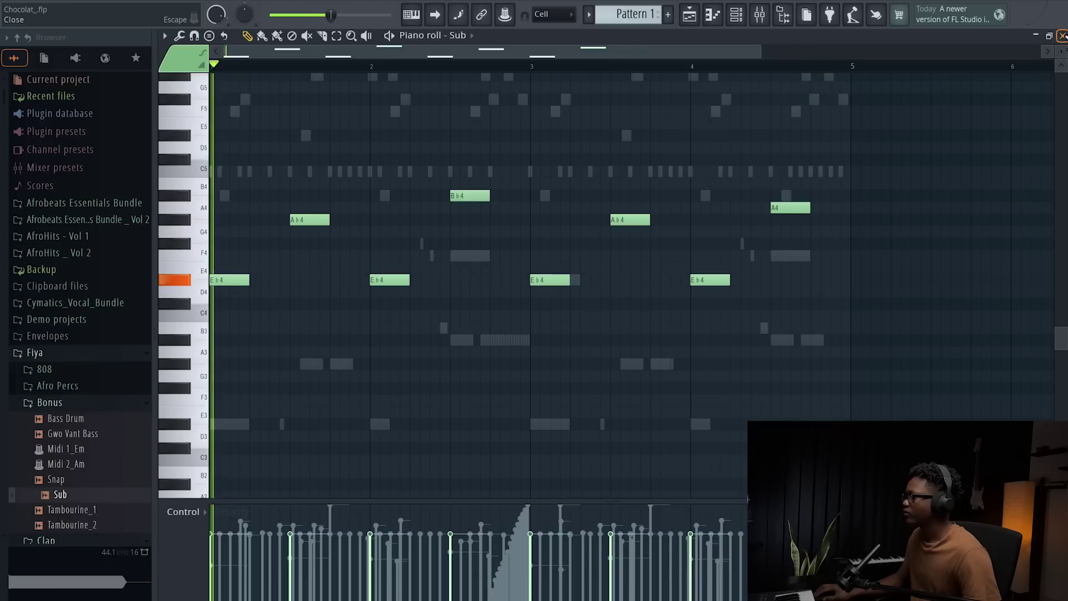
left_click_drag(783, 207, 784, 195)
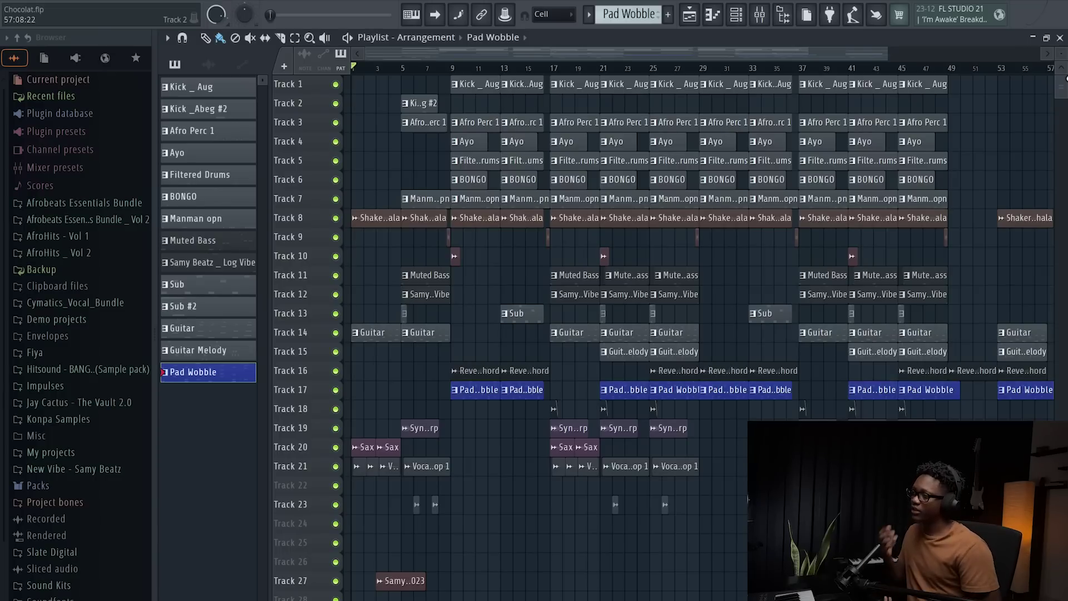
Solo Track 2 in the finished arrangement, unmute Track 3 alongside it and play from bar 5.
scroll(691, 184, "down", 3)
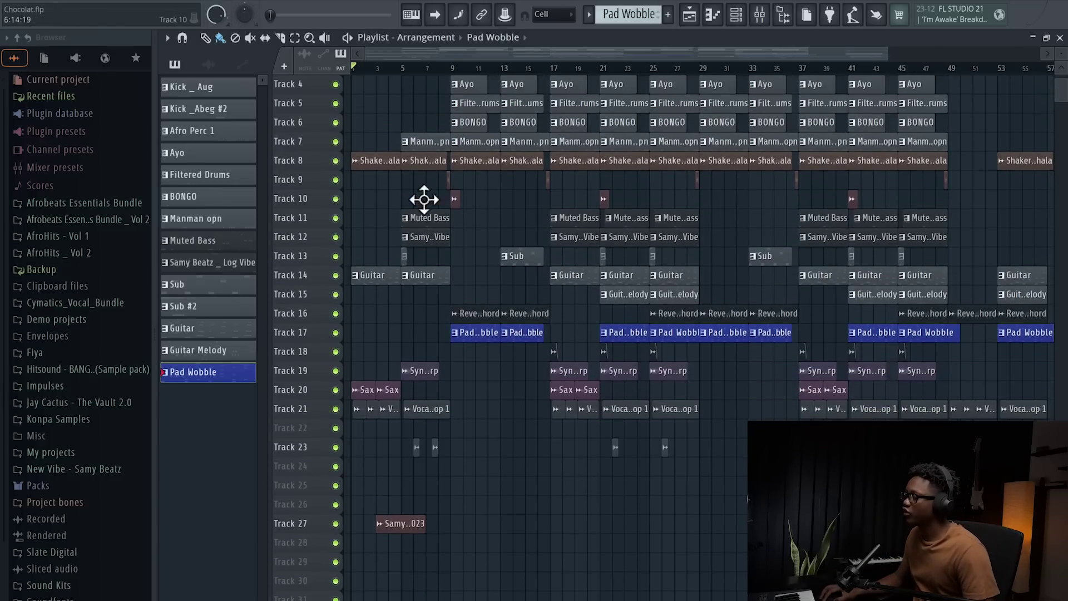
scroll(477, 160, "up", 3)
left_click_drag(888, 53, 574, 142)
scroll(574, 142, "up", 1)
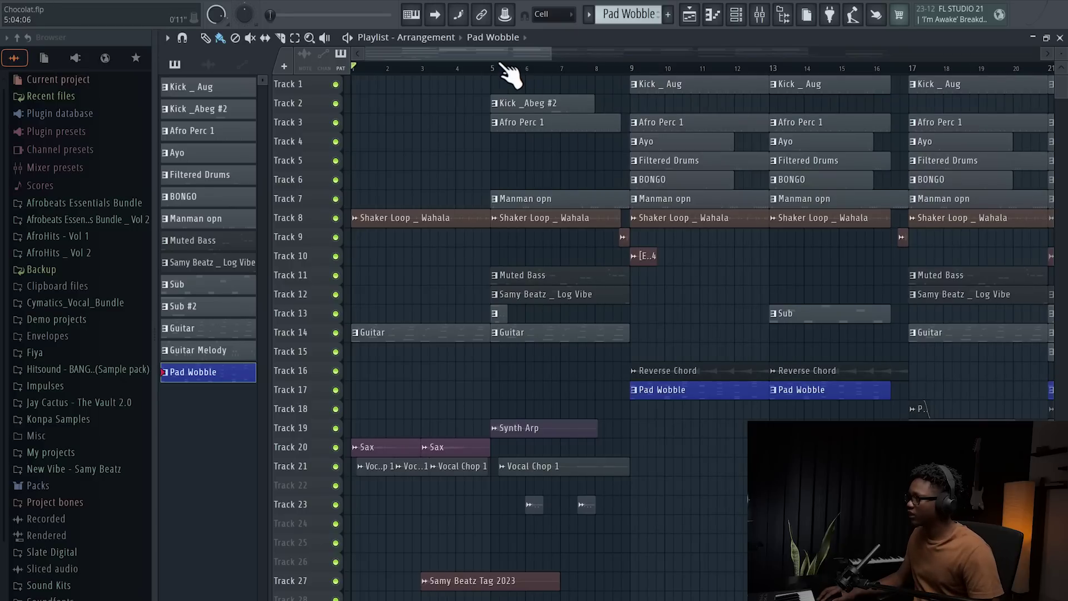
right_click(337, 104)
left_click(336, 123)
key("space")
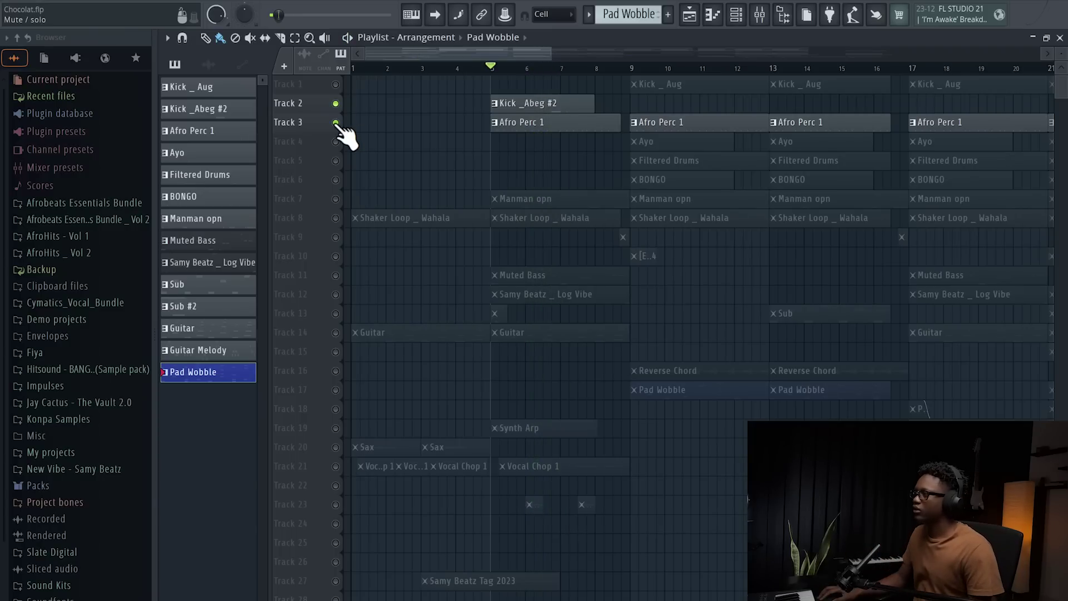
Unmute all tracks to pick the Track 10 crash clip at bar 9, and play the soloed Reverse Chord track from there.
right_click(336, 123)
left_click(612, 255)
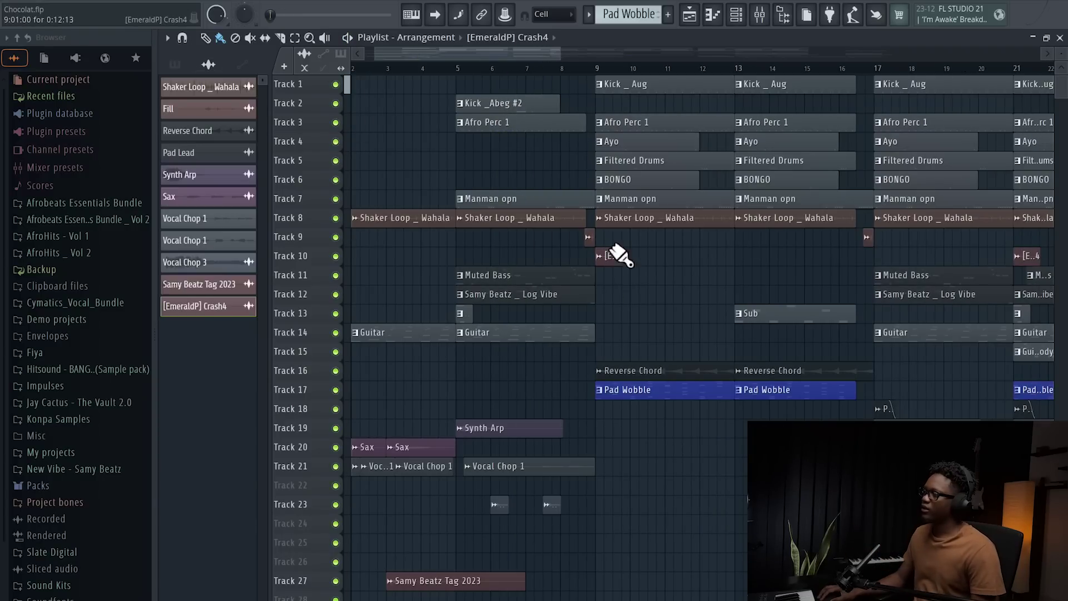
left_click(335, 370, "ctrl")
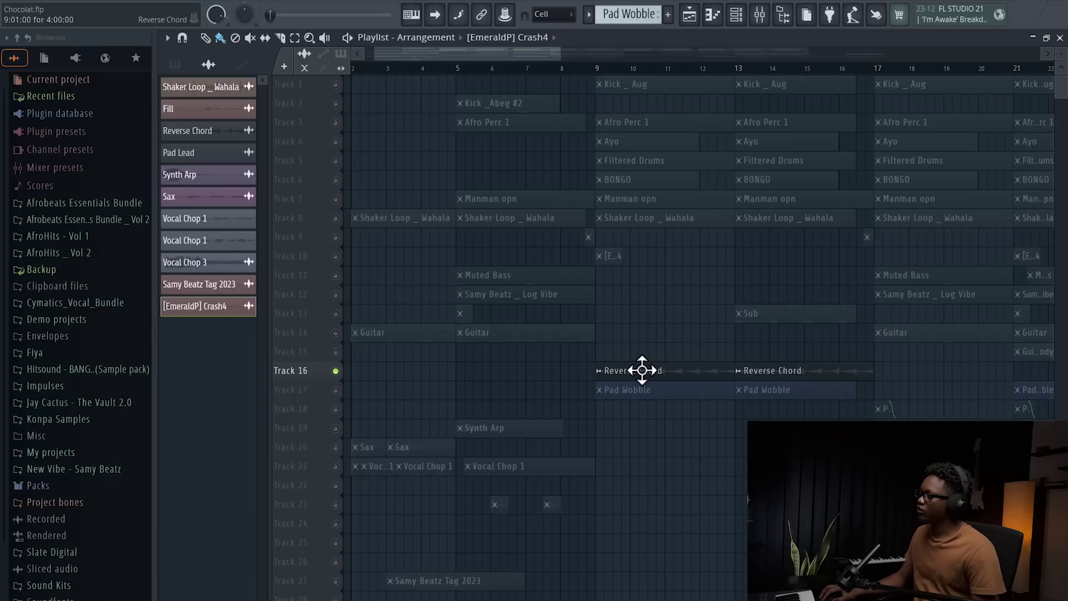
key("space")
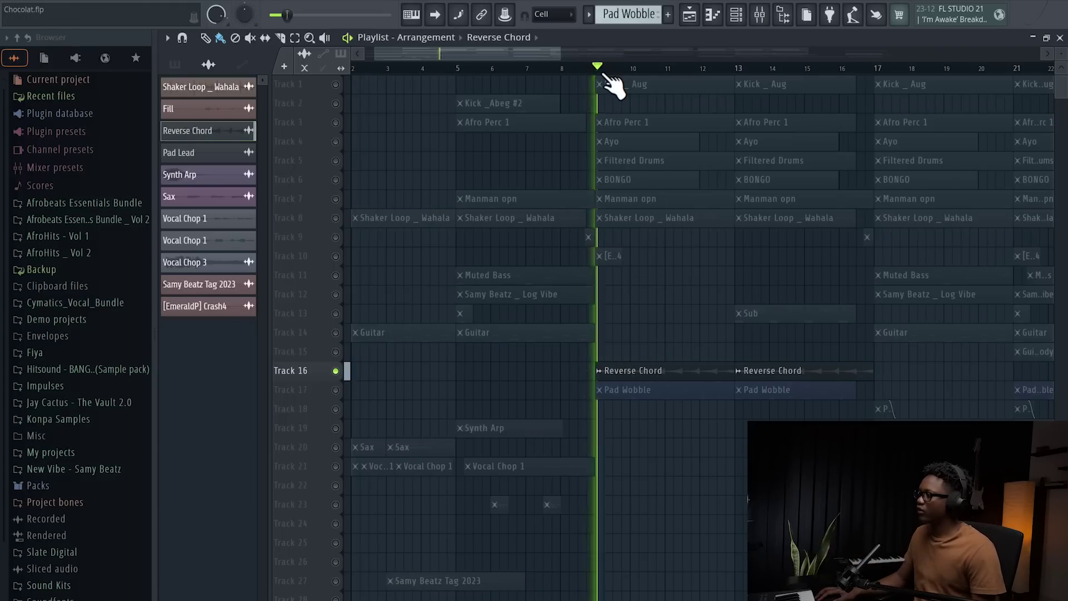
key("space")
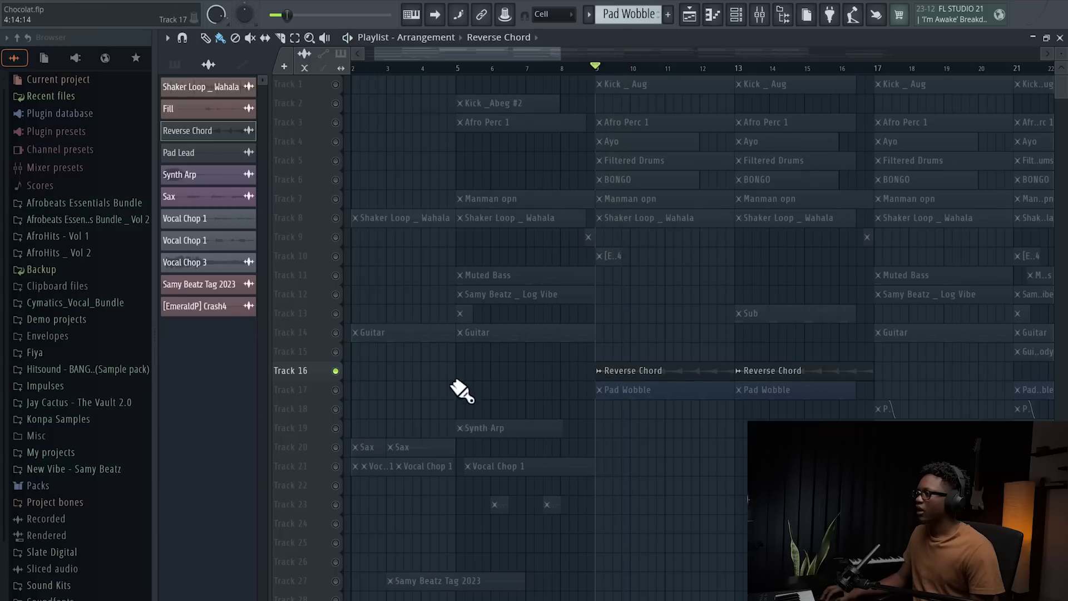
Solo the Pad Wobble track, audition it from bar 9 and unmute all tracks again.
left_click(336, 390, "ctrl")
key("space")
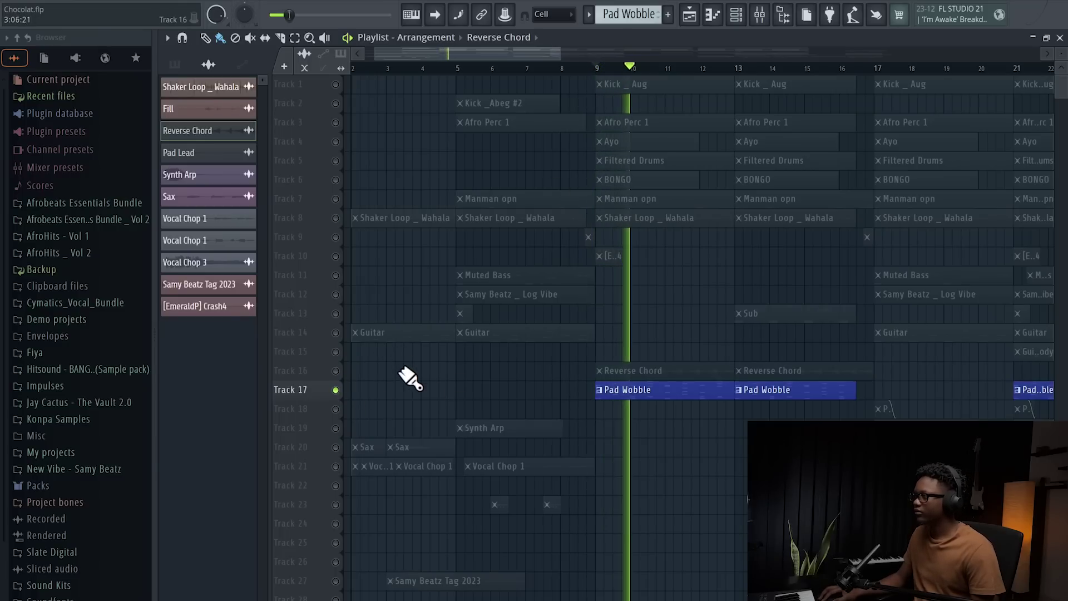
key("space")
left_click(336, 390, "ctrl")
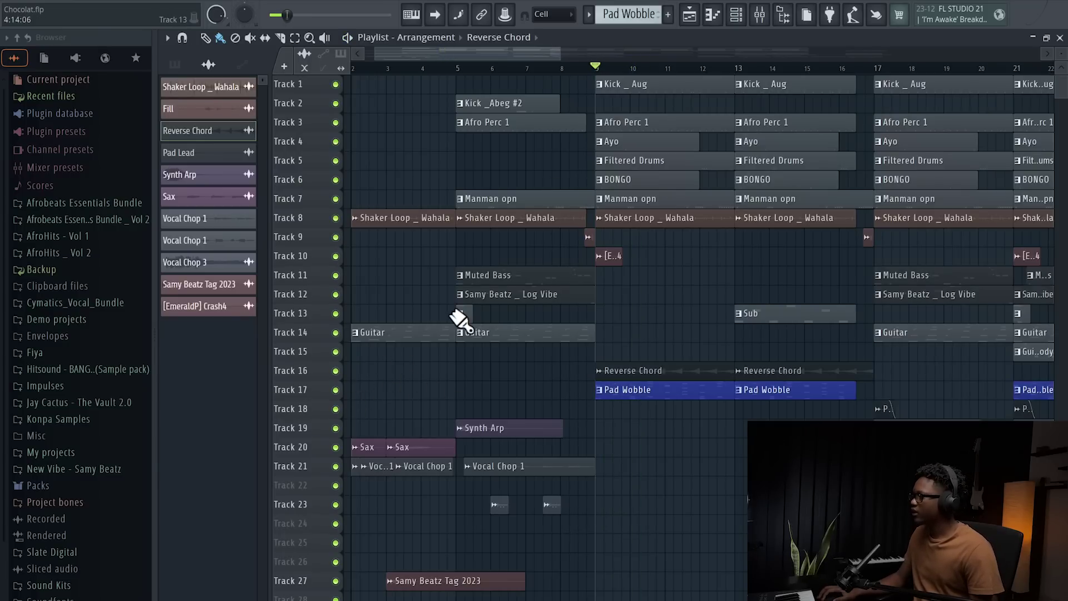
Play the arrangement from bar 21 with only the Muted Bass, Log Vibe and Sub tracks audible.
scroll(460, 318, "right", 4)
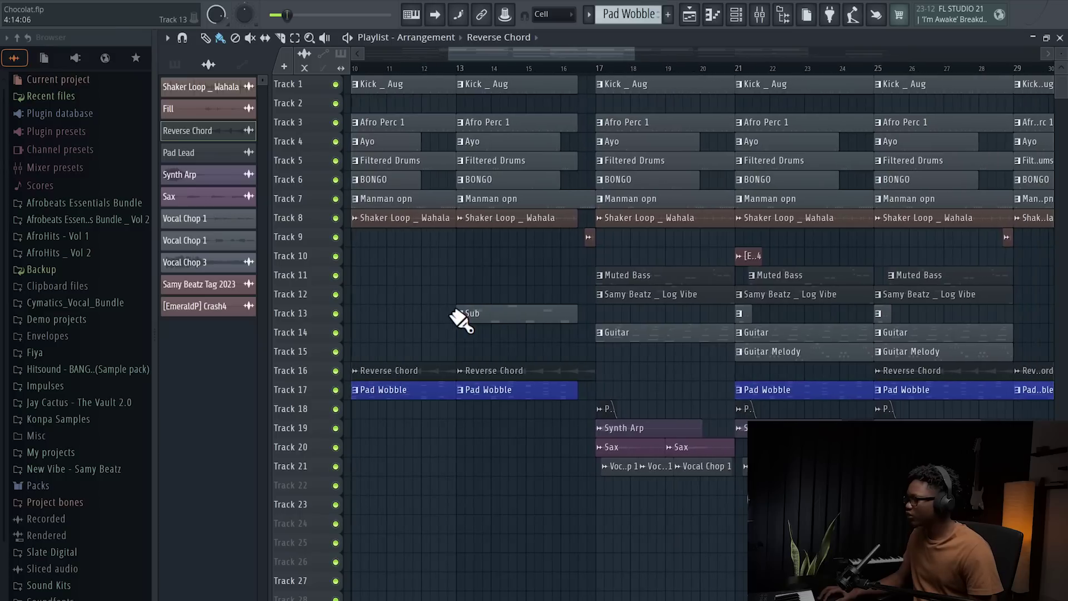
left_click(738, 69)
scroll(627, 238, "left", 1)
left_click_drag(342, 283, 344, 313)
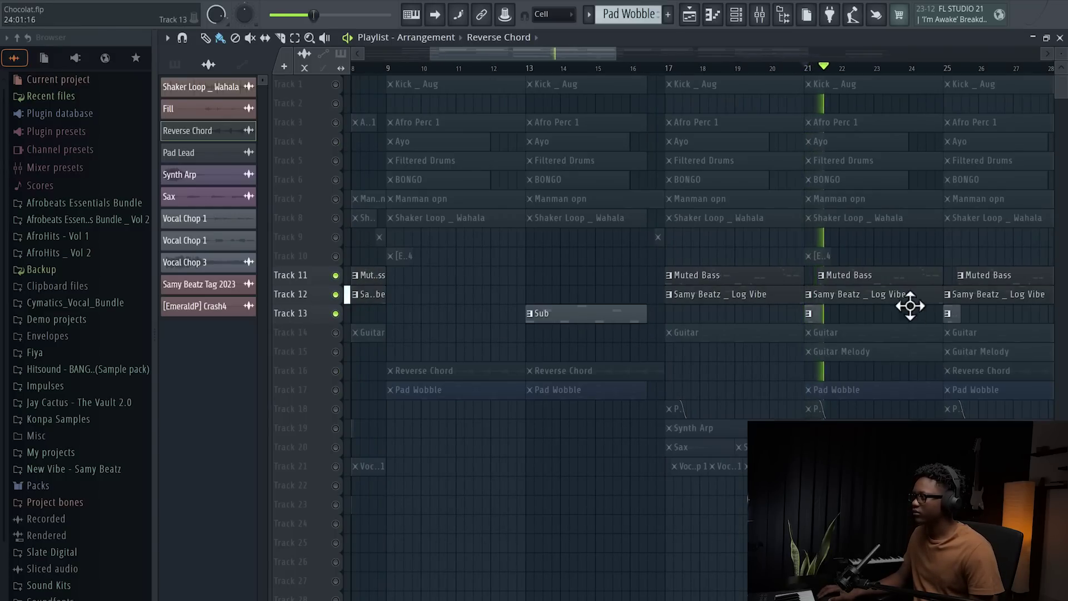
Stop playback to examine the notes of the short Sub #2 clip at bar 21 in the piano roll, and close it.
double_click(820, 313)
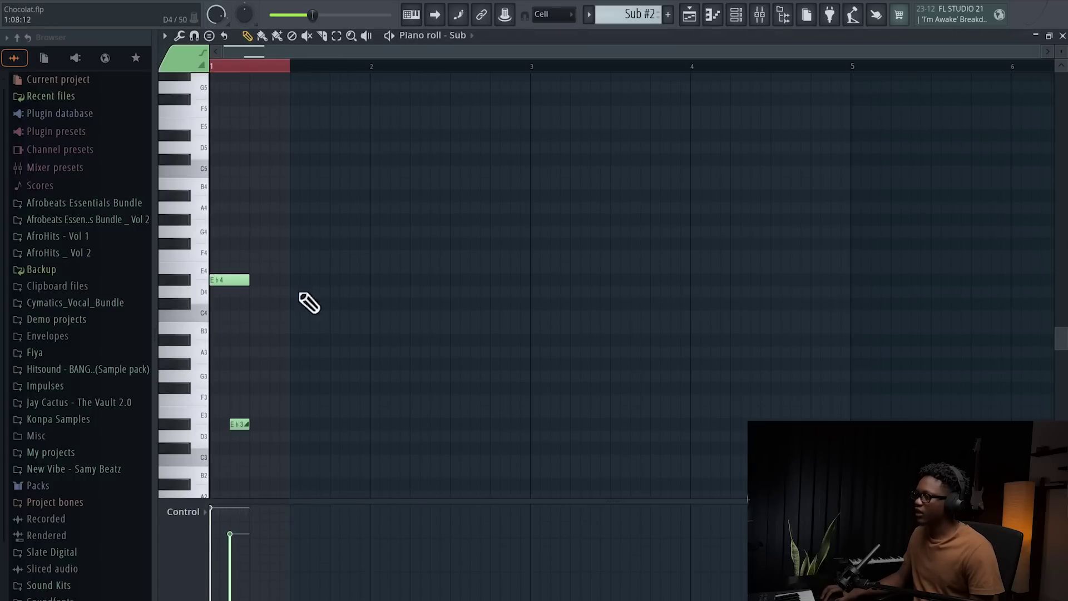
key("space")
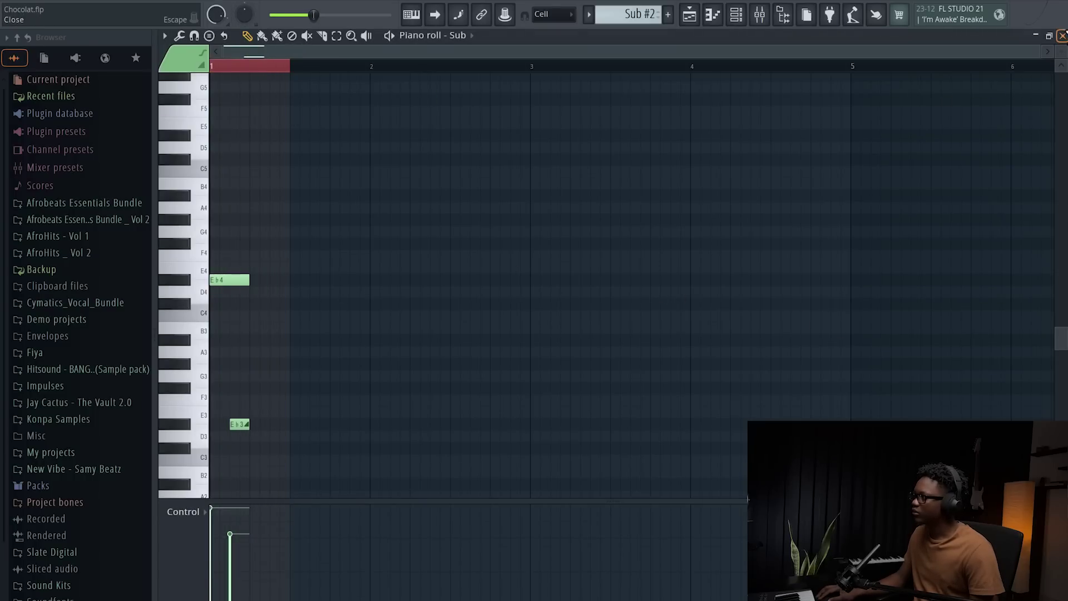
left_click(1062, 36)
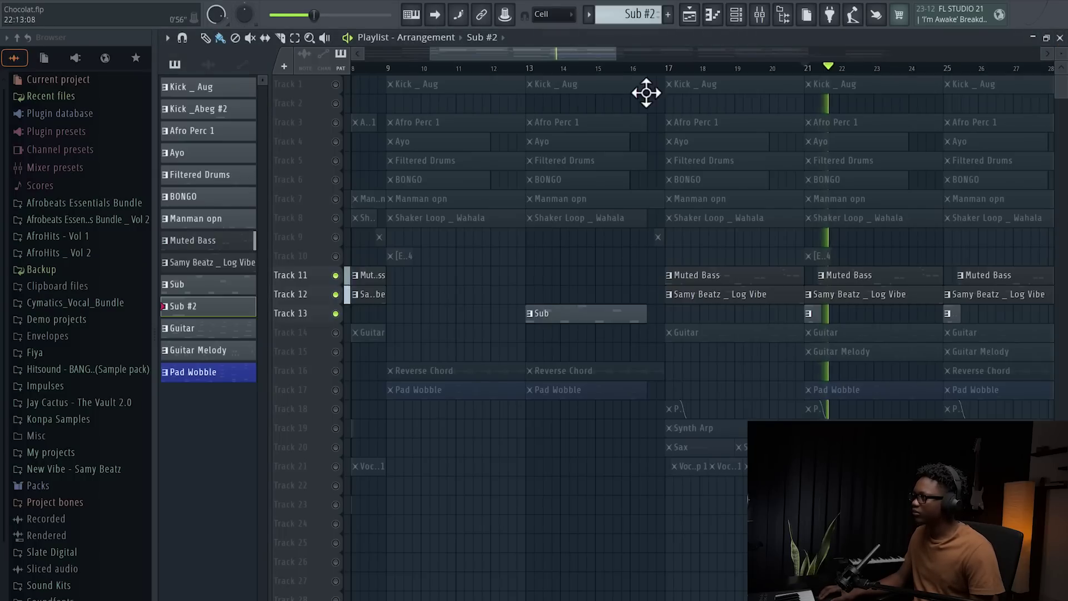
Unmute all tracks, play through the full arrangement and stop playback.
left_click(336, 123)
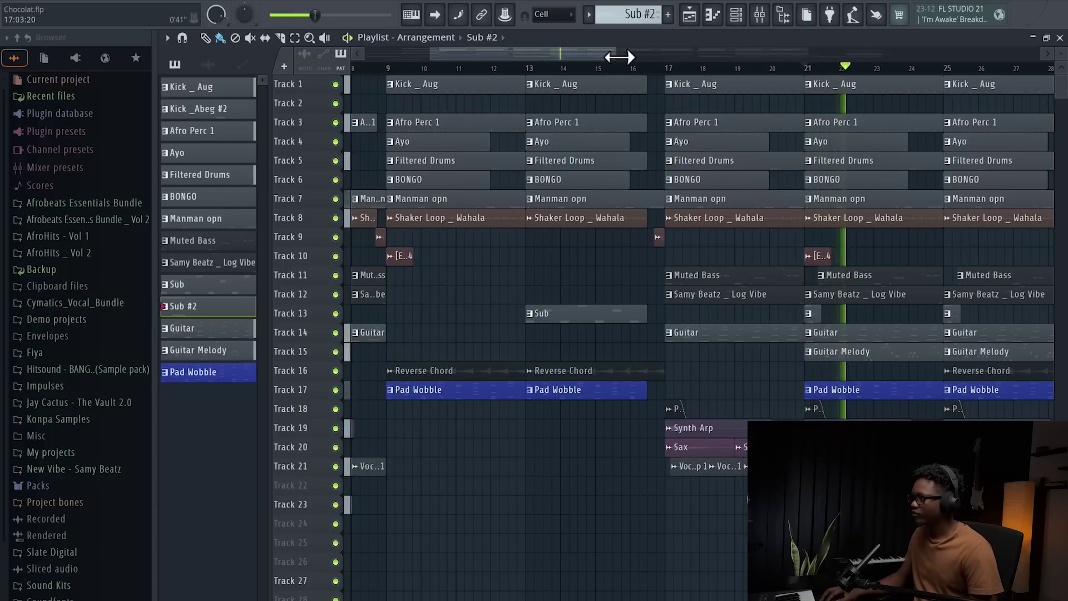
left_click_drag(616, 54, 816, 89)
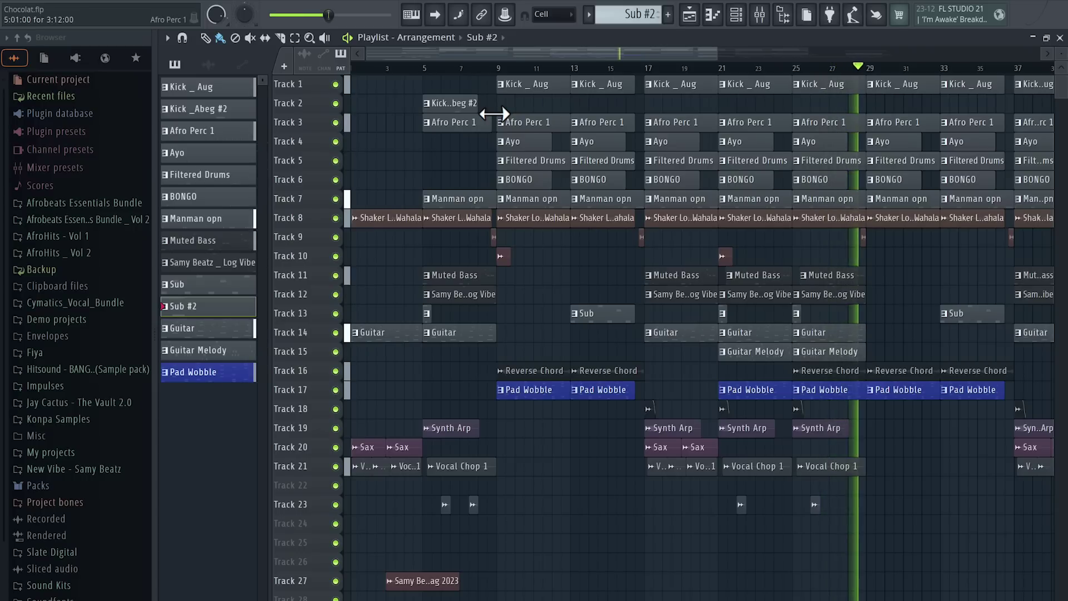
key("space")
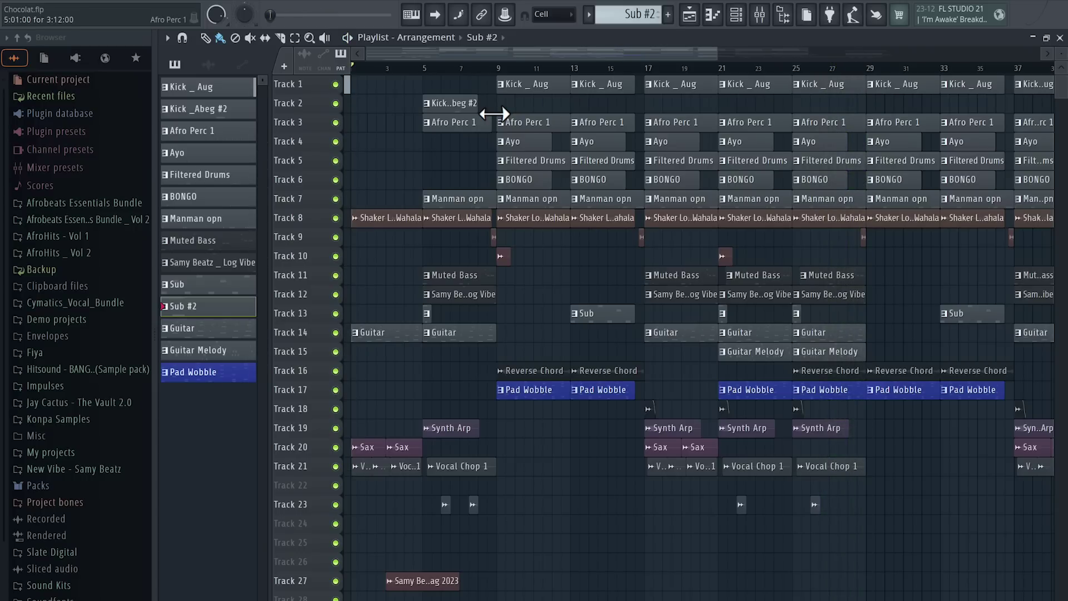